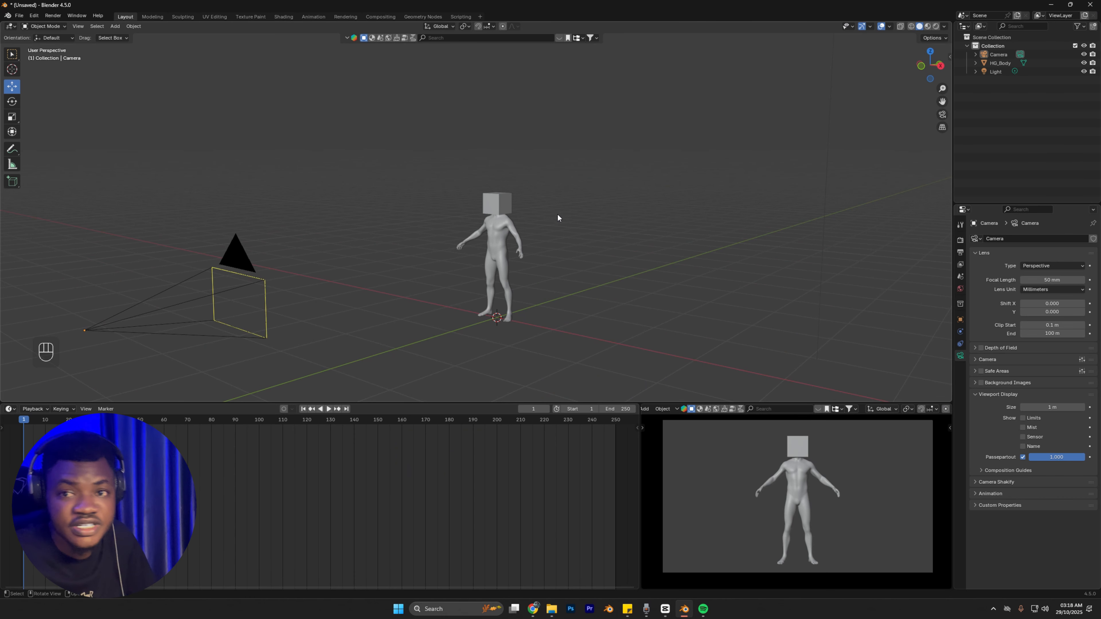
pyautogui.moveTo(523, 224); pyautogui.dragTo(504, 239, button='middle')
pyautogui.scroll(-2, 522, 228)
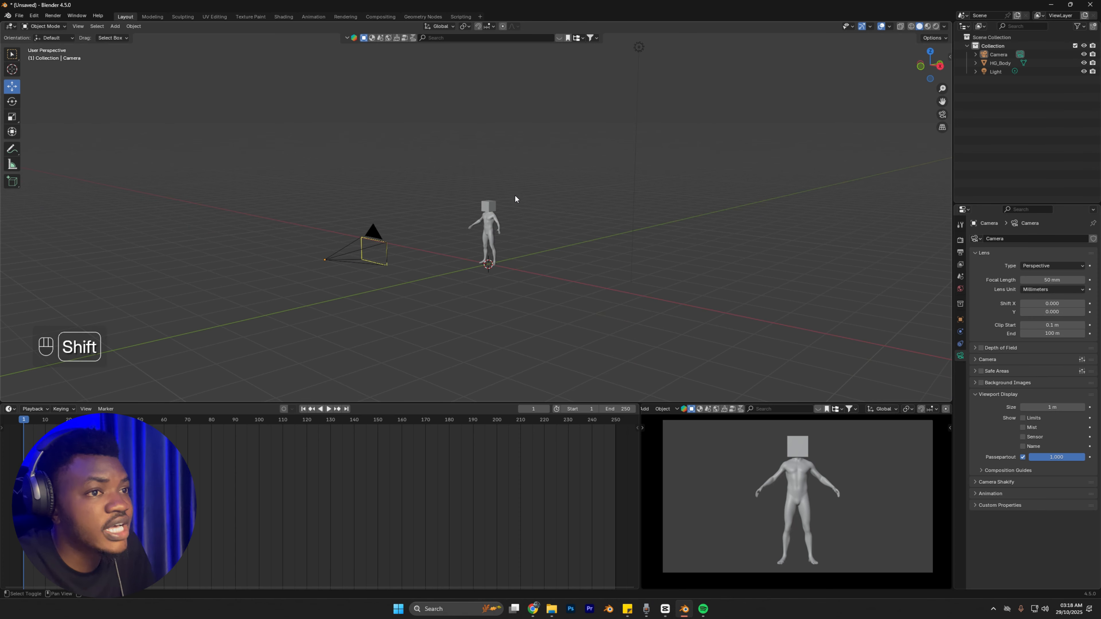
pyautogui.keyDown('shift'); pyautogui.moveTo(515, 194); pyautogui.dragTo(525, 205, button='middle'); pyautogui.keyUp('shift')
pyautogui.scroll(1, 505, 223)
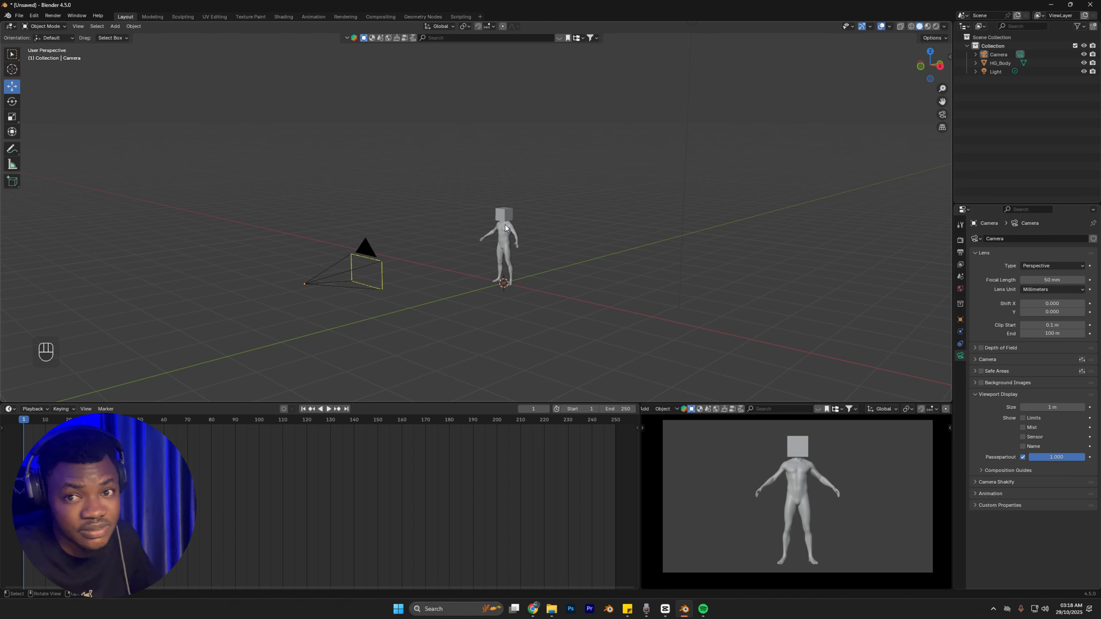
pyautogui.click(505, 225)
pyautogui.scroll(3, 644, 305)
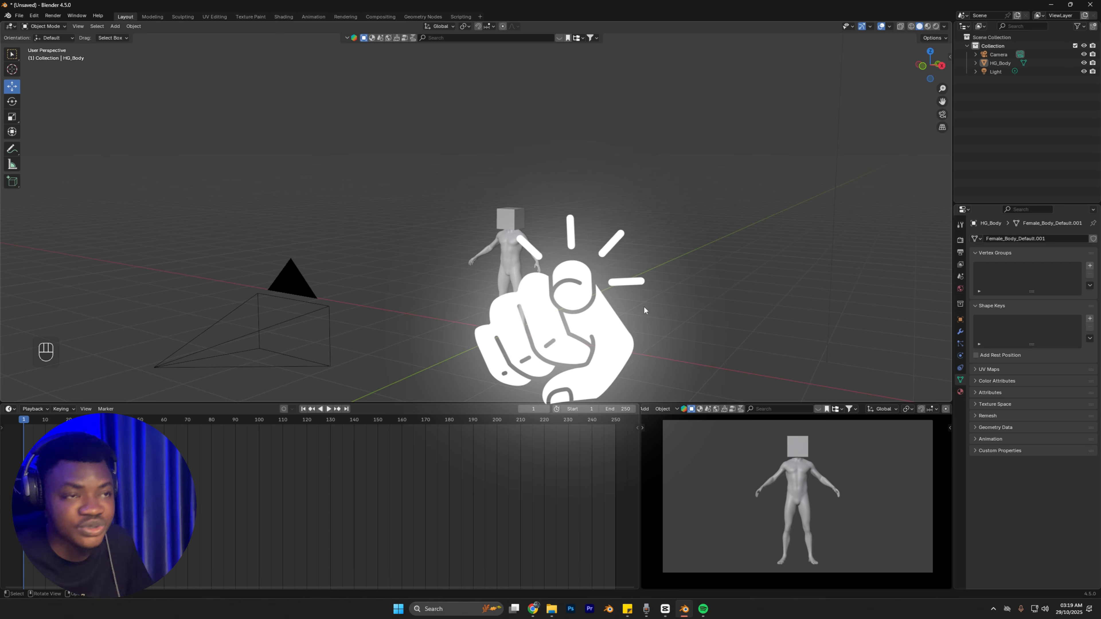
# Step: Show the online asset bar and add two extra search tabs to it
pyautogui.click(560, 38)
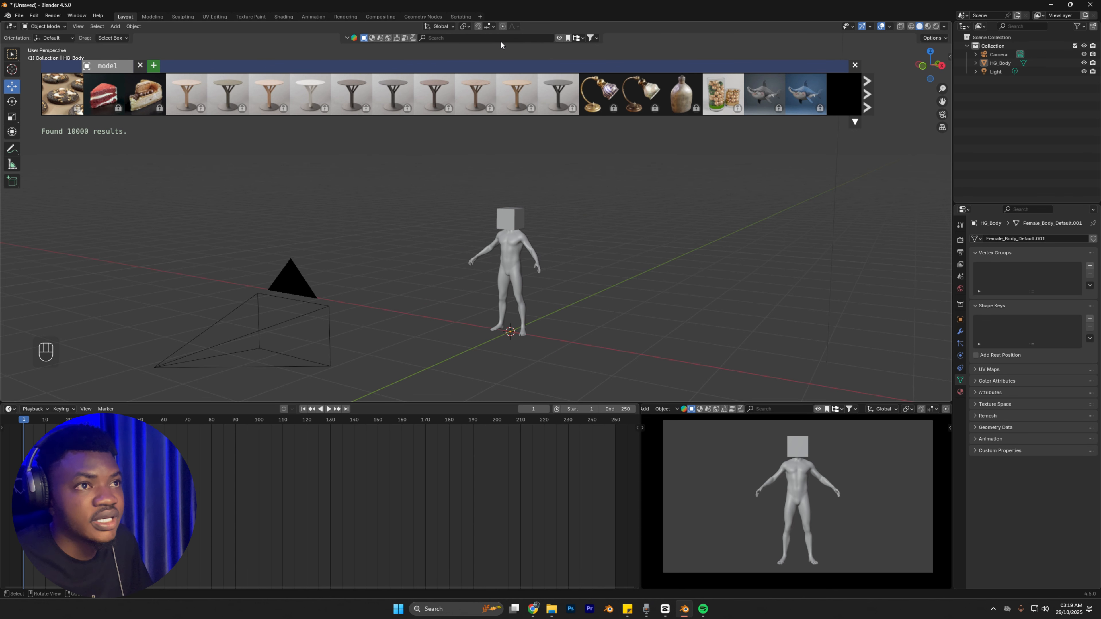
pyautogui.click(154, 66)
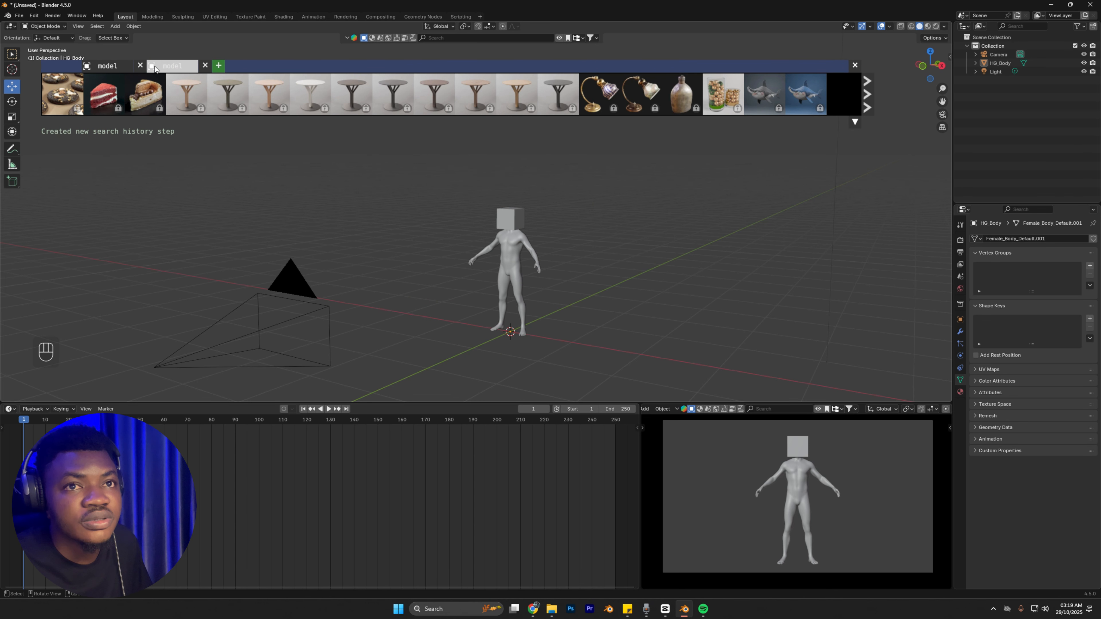
pyautogui.click(218, 65)
pyautogui.moveTo(312, 80)
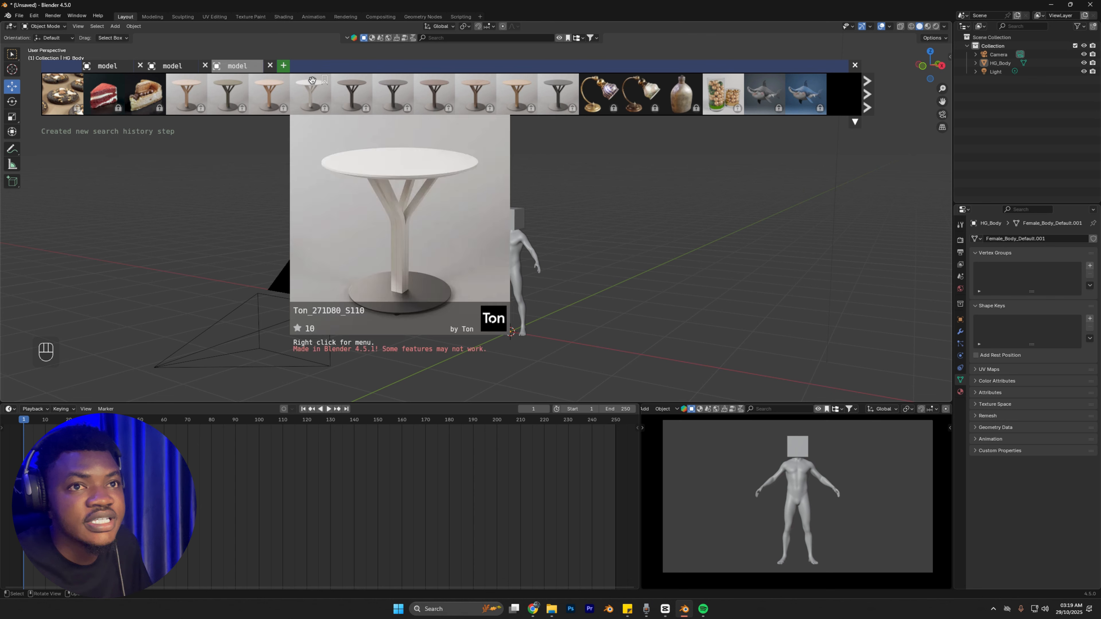
# Step: Set the second asset search tab to HDRs and the third one to materials
pyautogui.click(99, 67)
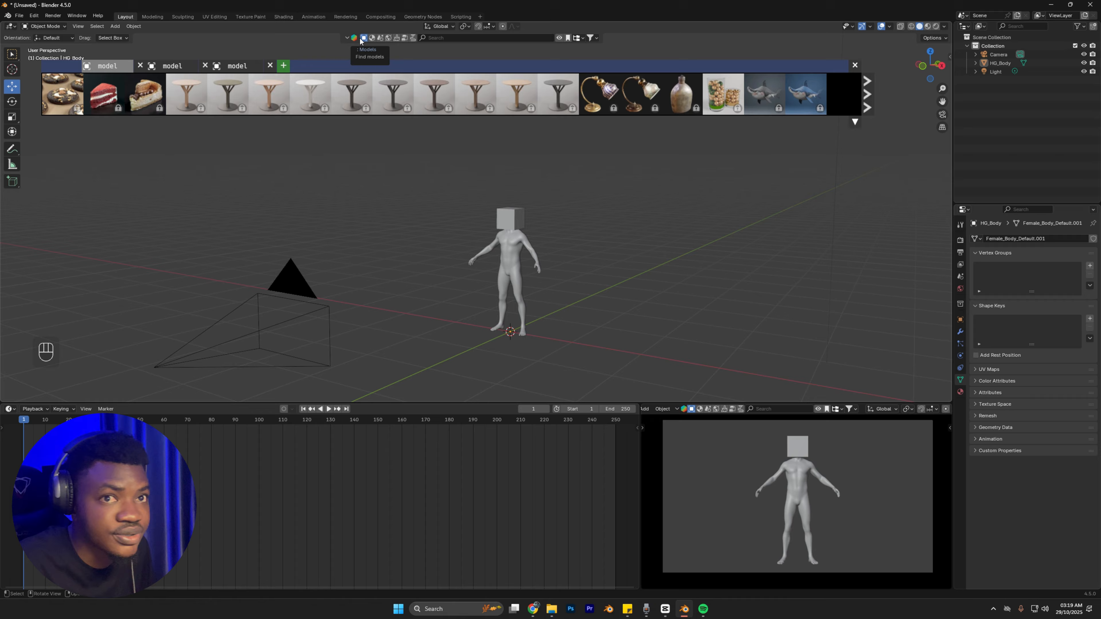
pyautogui.click(172, 65)
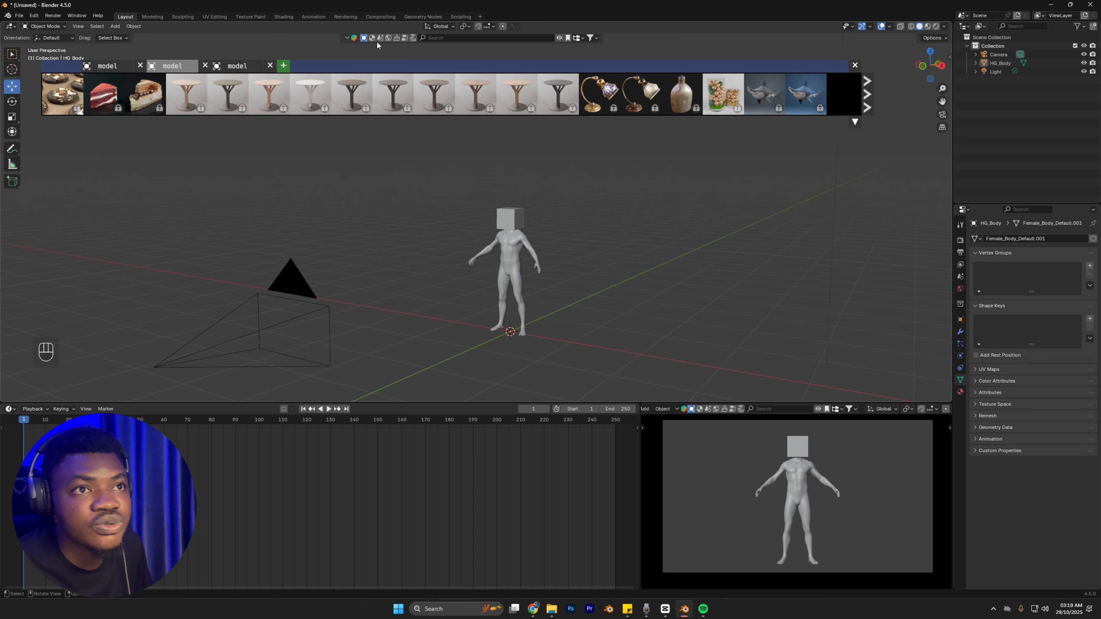
pyautogui.click(388, 37)
pyautogui.click(240, 67)
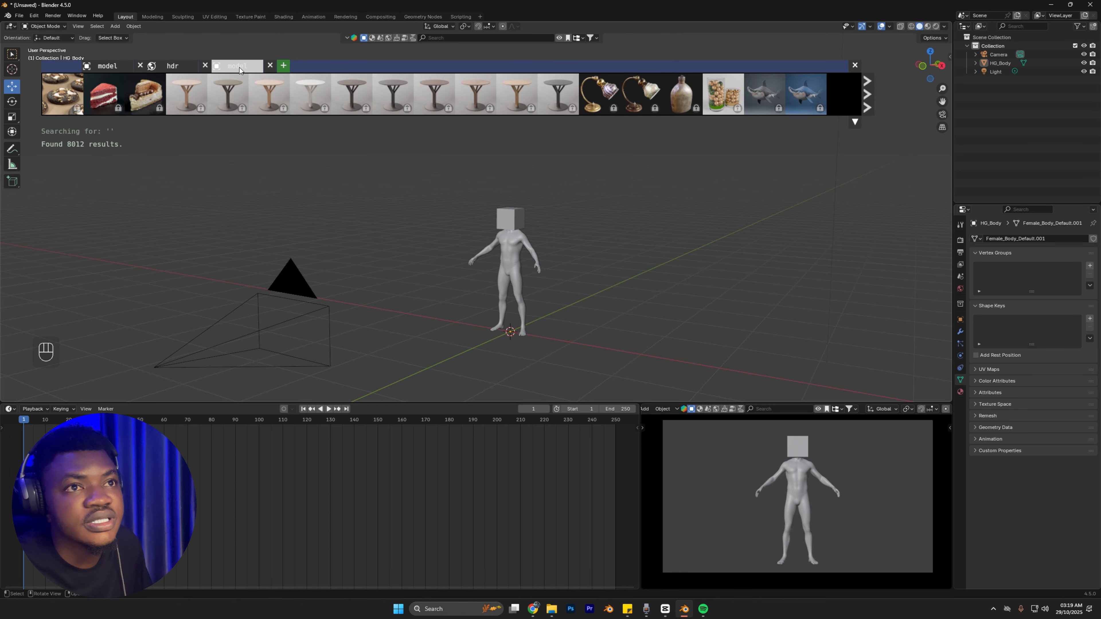
pyautogui.click(373, 38)
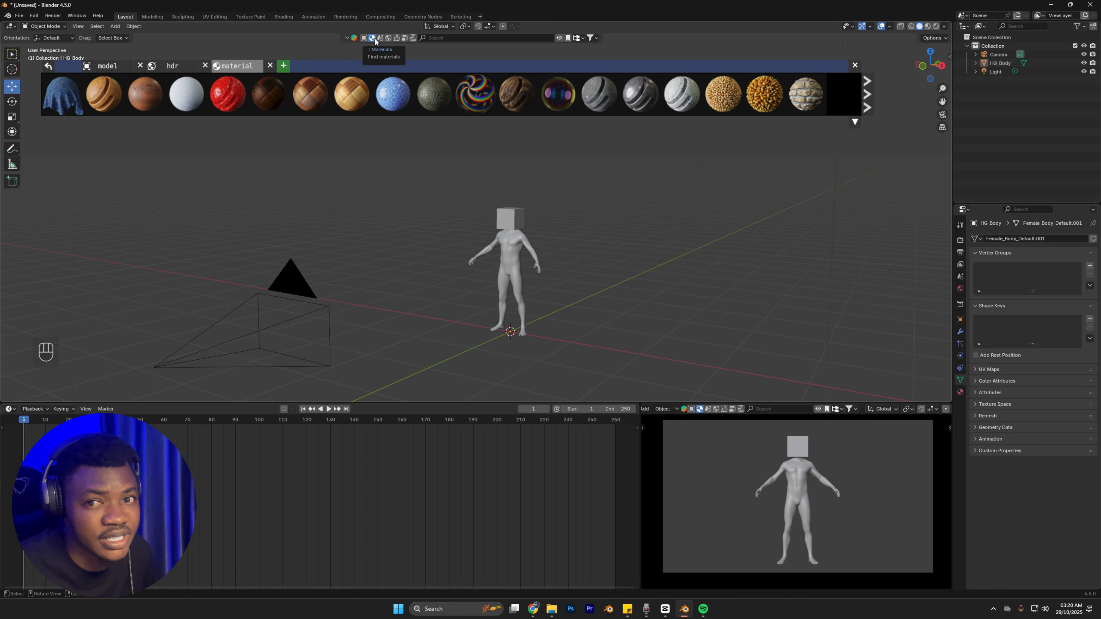
# Step: Return to the model search tab and search the library for "Floor"
pyautogui.click(107, 66)
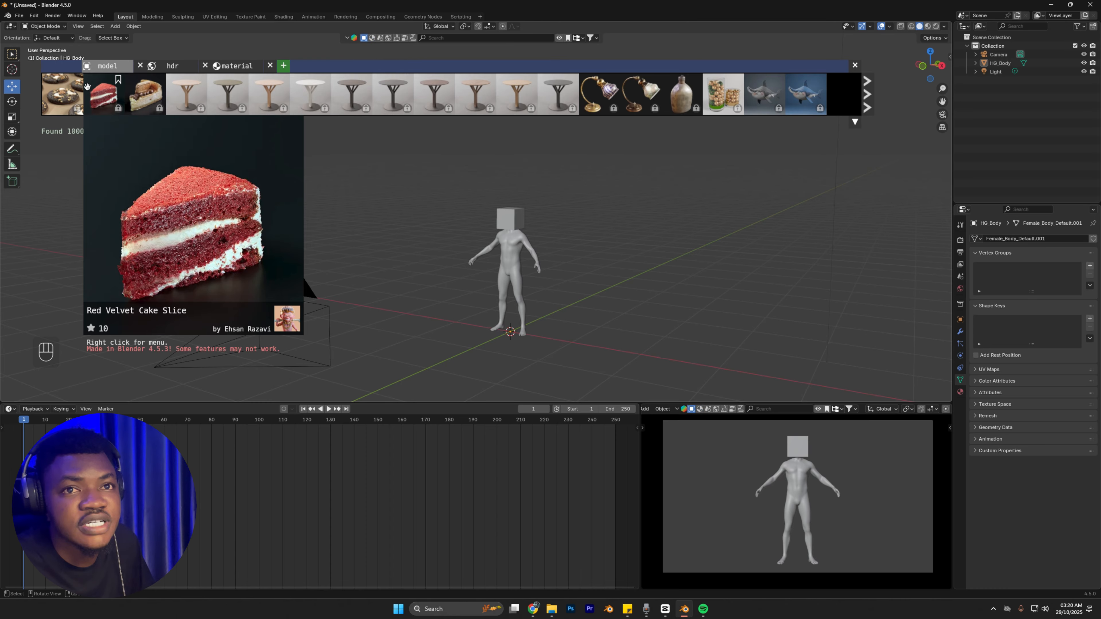
pyautogui.moveTo(64, 95)
pyautogui.click(431, 38)
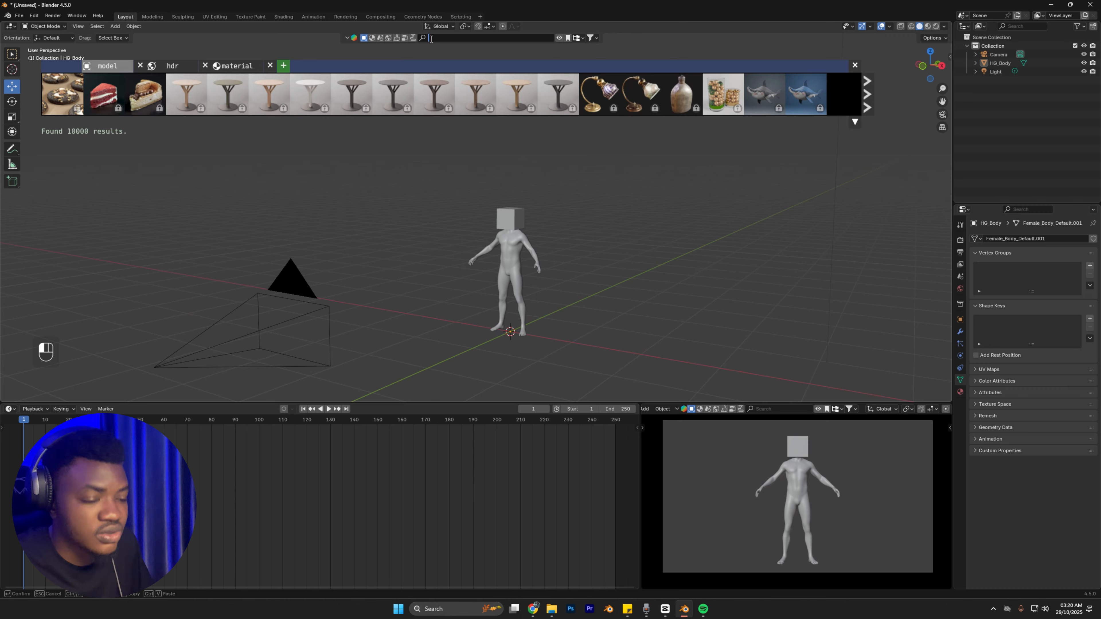
pyautogui.write('Floor')
pyautogui.press('Return')
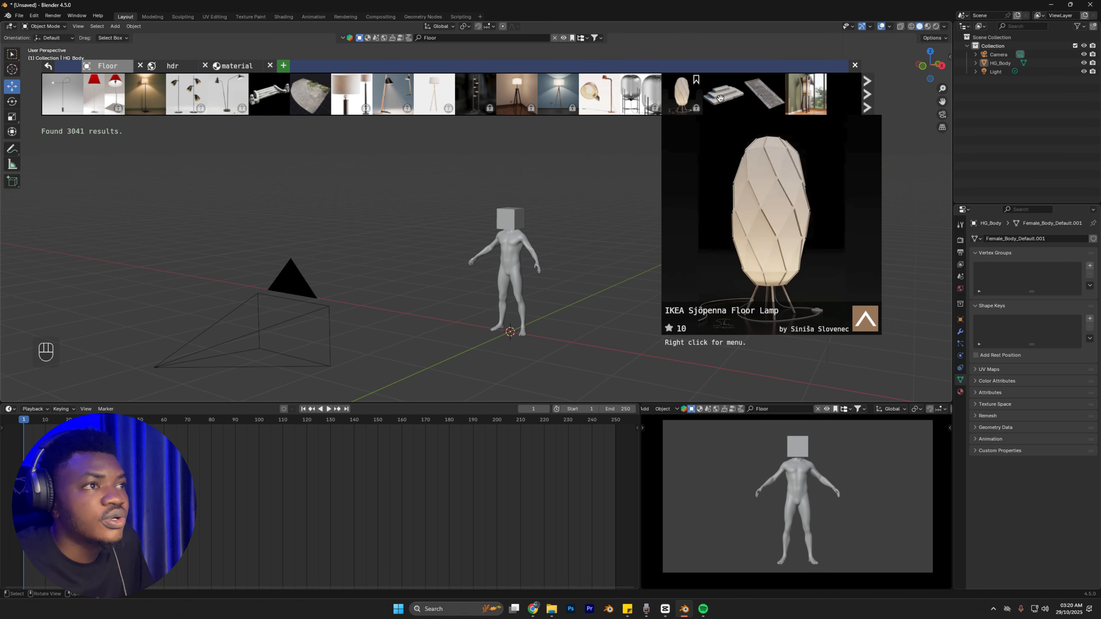
# Step: Filter the floor model results with the Free first option
pyautogui.moveTo(803, 105)
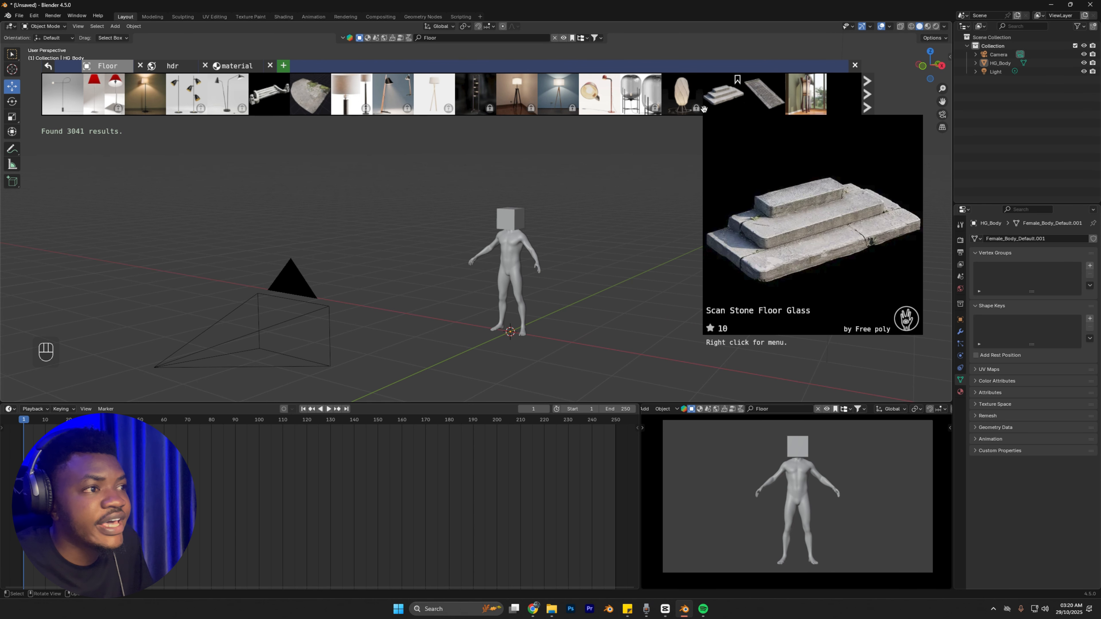
pyautogui.moveTo(642, 105)
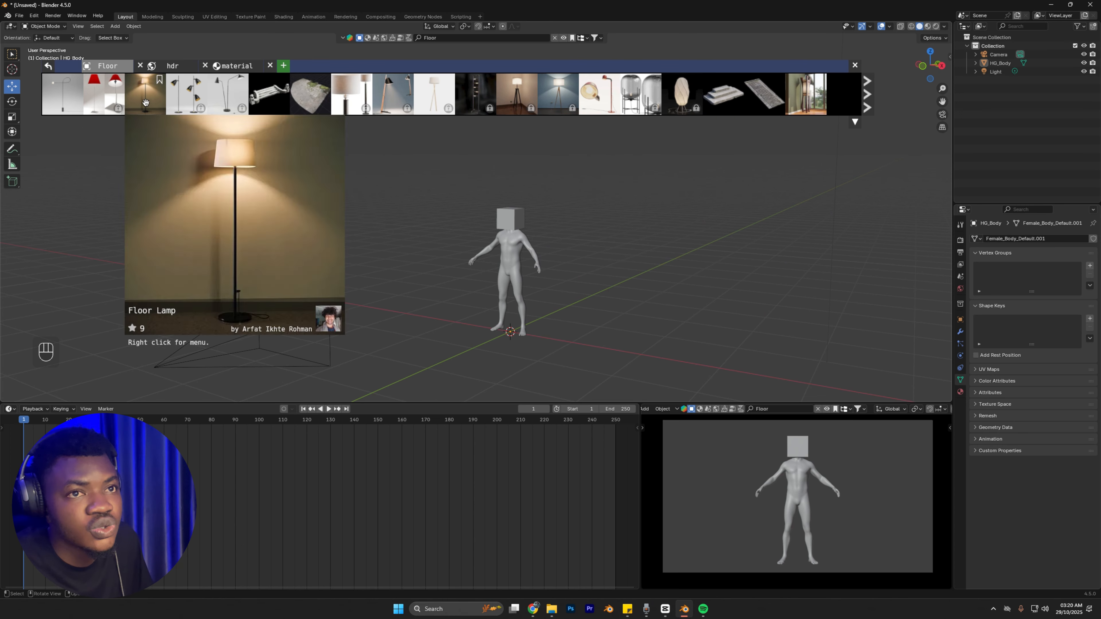
pyautogui.moveTo(60, 107)
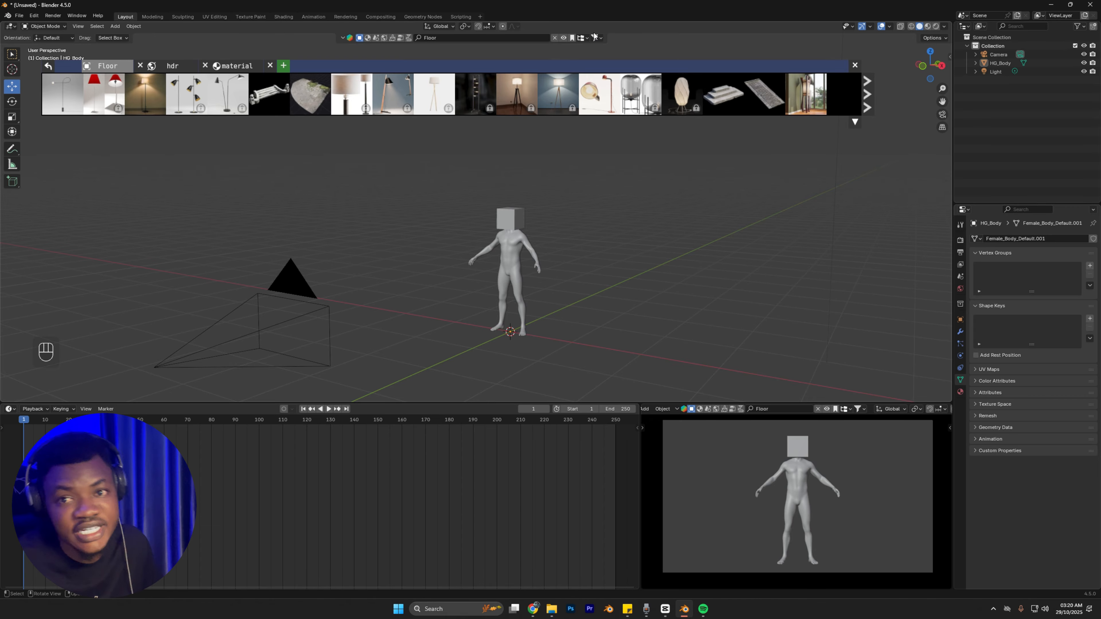
pyautogui.click(597, 36)
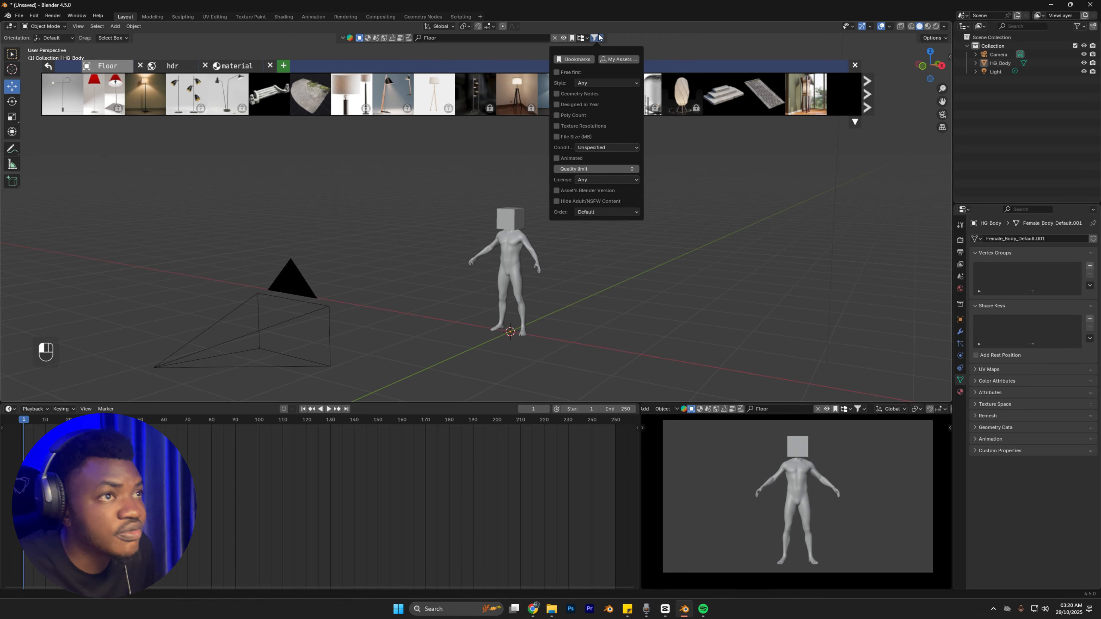
pyautogui.click(567, 71)
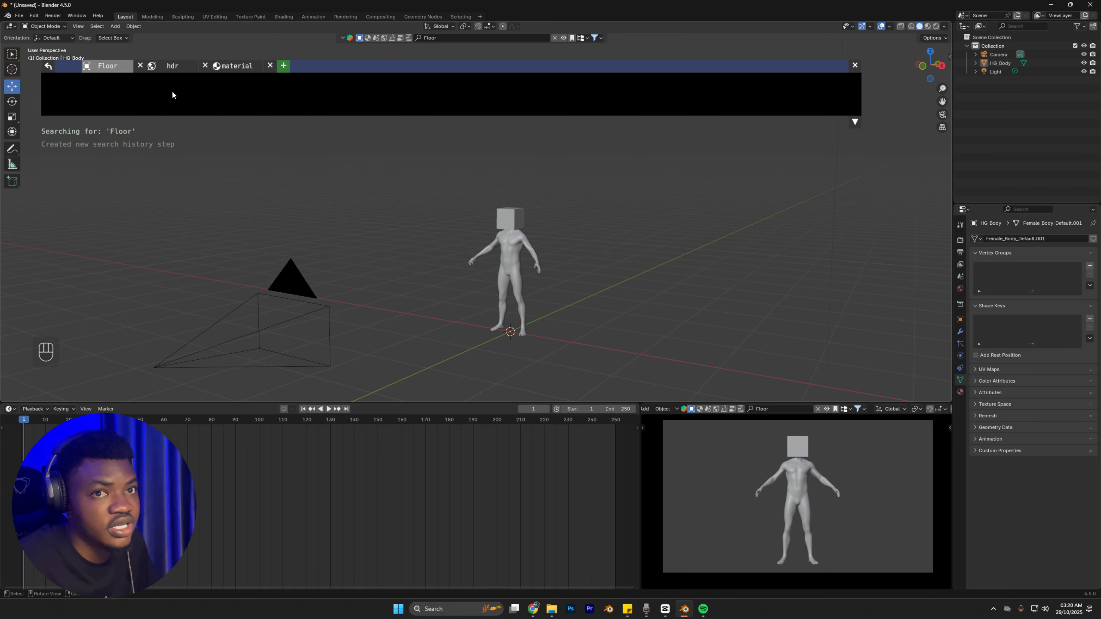
# Step: Browse further through the floor models and place the Rocky and Dirty Ground Photoscan at the human figure's feet
pyautogui.moveTo(169, 91)
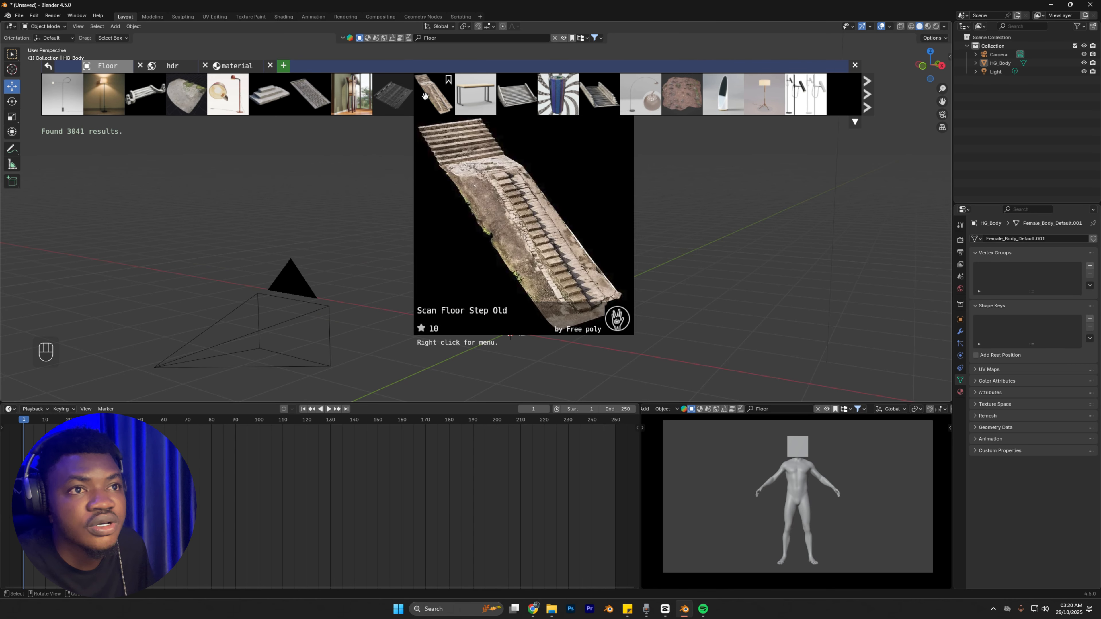
pyautogui.click(866, 92)
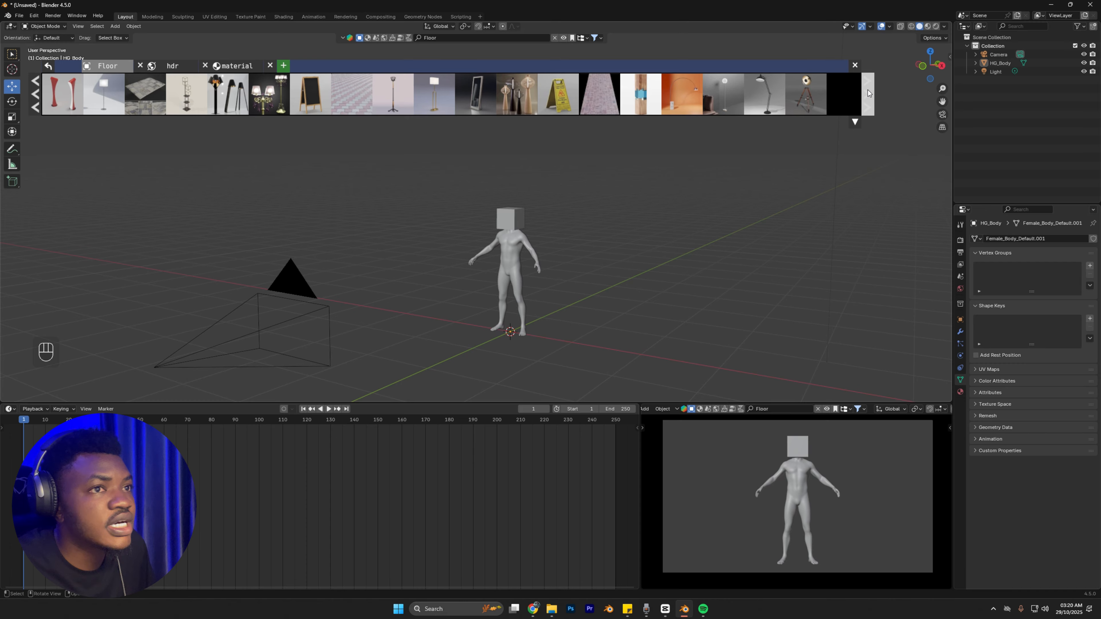
pyautogui.click(868, 92)
pyautogui.click(868, 92)
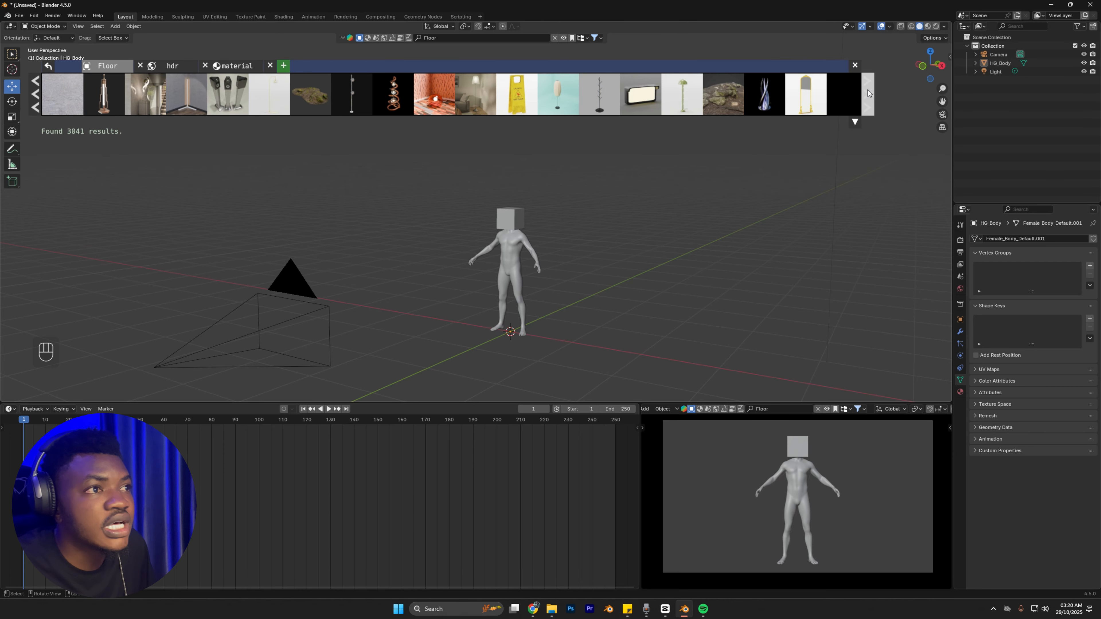
pyautogui.click(868, 93)
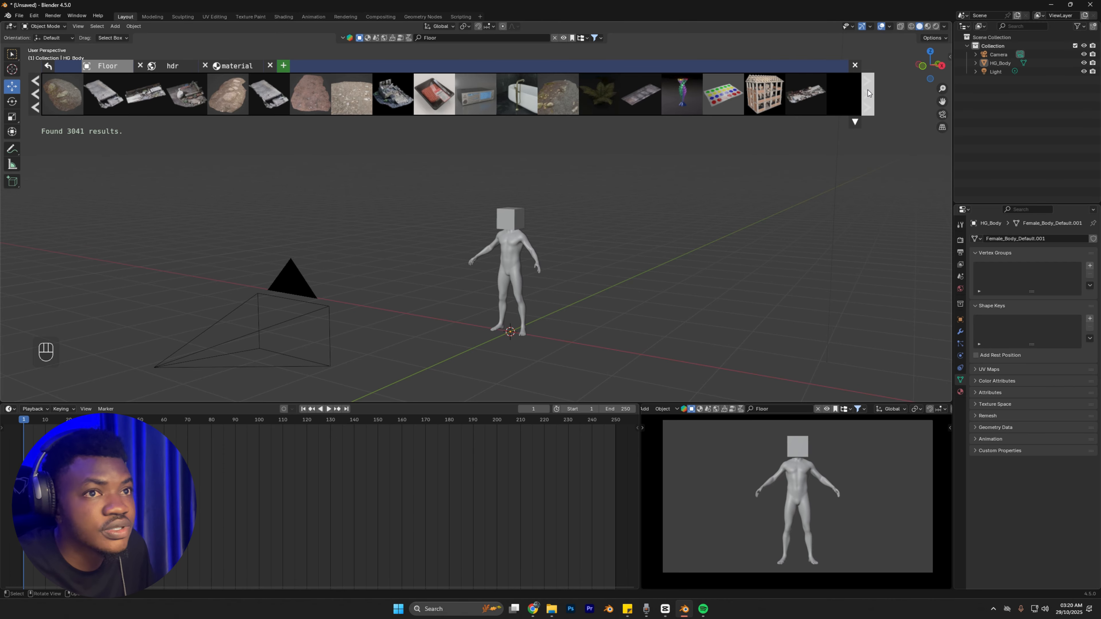
pyautogui.moveTo(573, 105)
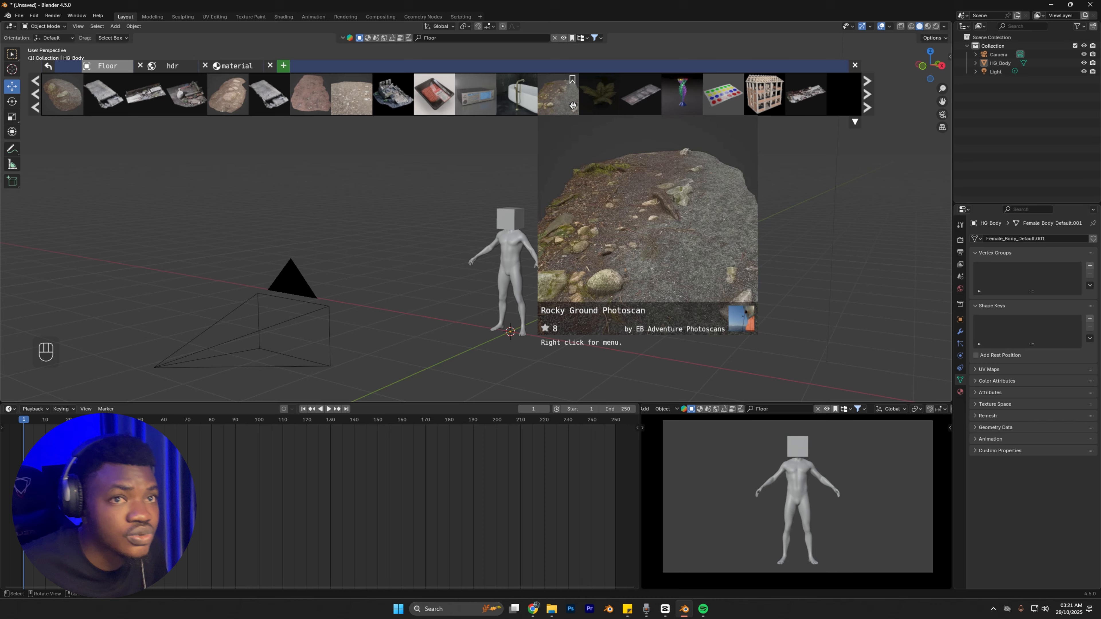
pyautogui.moveTo(364, 103)
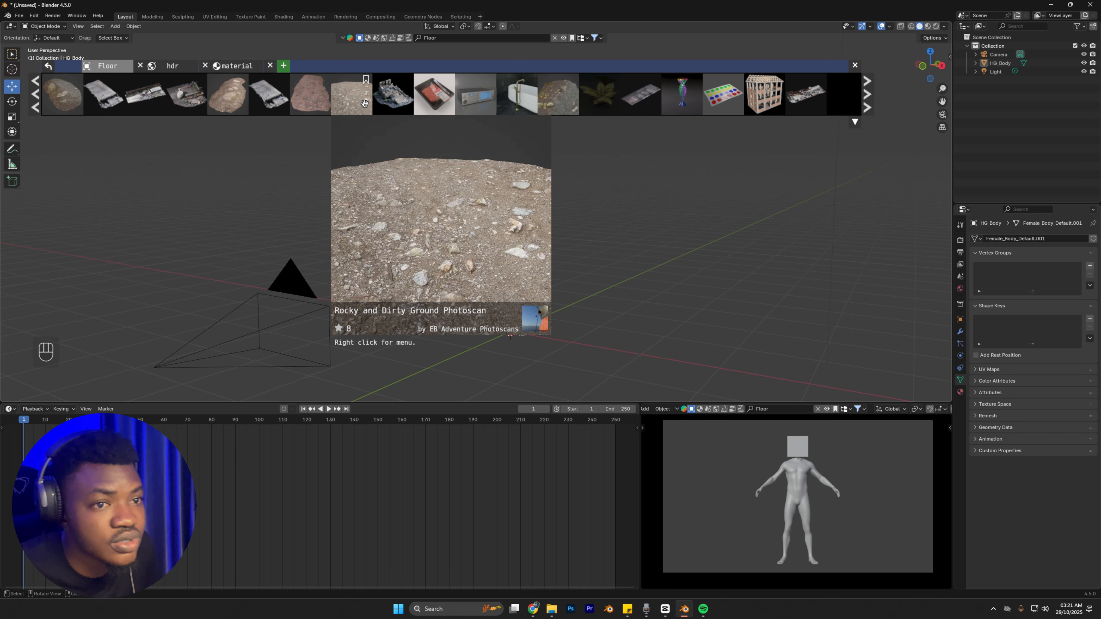
pyautogui.moveTo(364, 103); pyautogui.dragTo(505, 313)
# Step: Move the rocky ground model along the Y axis toward the camera, in front of the figure
pyautogui.moveTo(615, 324); pyautogui.dragTo(551, 315, button='middle')
pyautogui.click(531, 322)
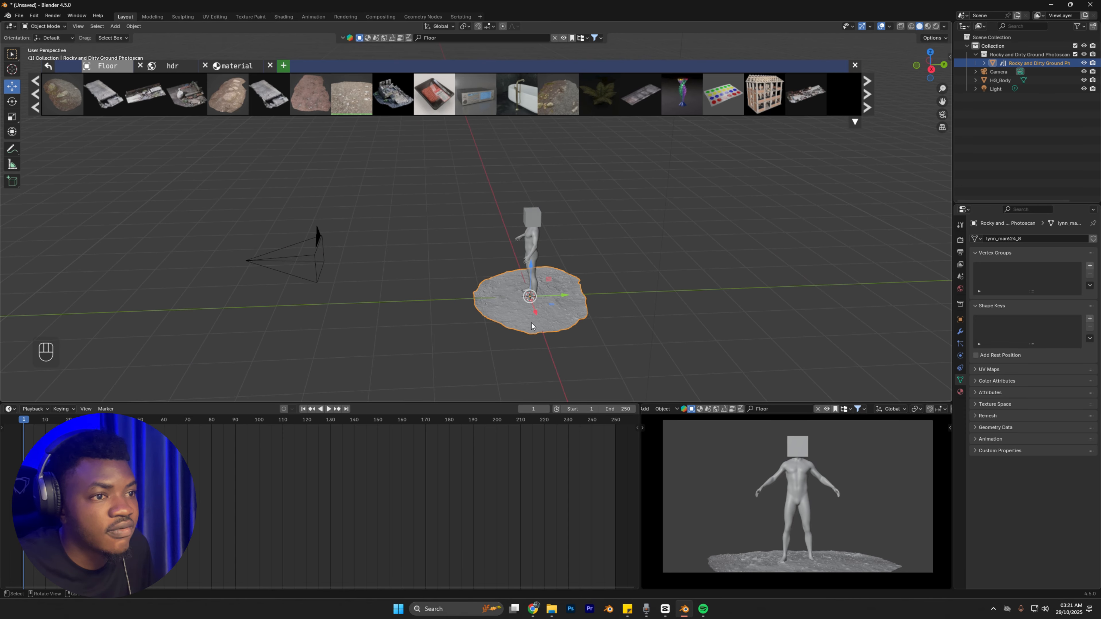
pyautogui.scroll(1, 531, 322)
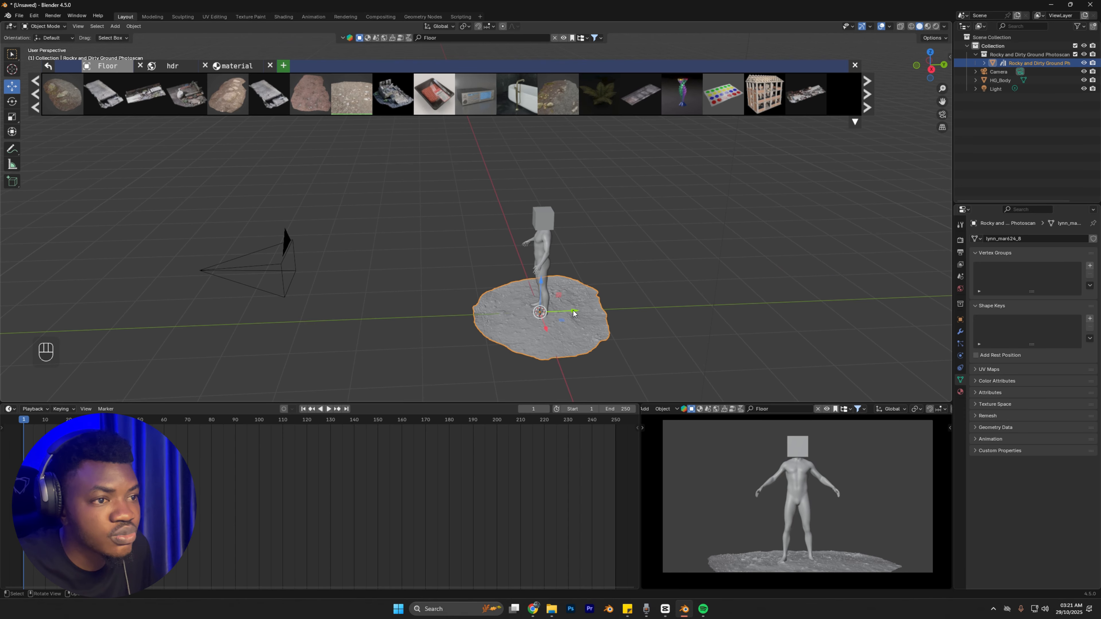
pyautogui.moveTo(574, 312); pyautogui.dragTo(515, 314)
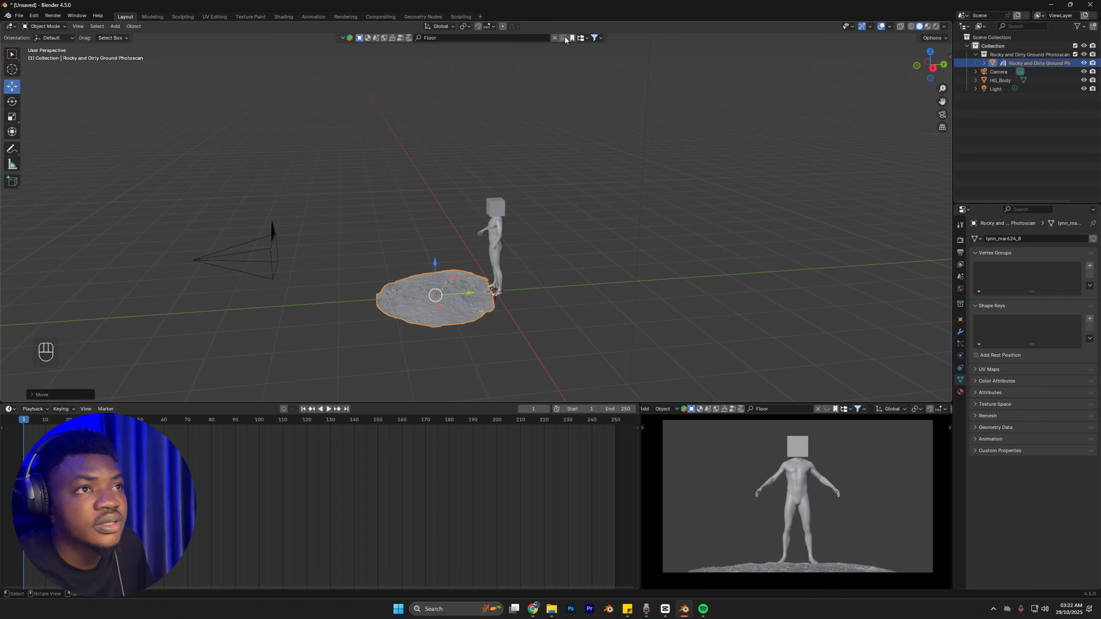
# Step: Search the models for "Stair", place the Scan Floor Old Step Stone staircase behind the figure, and hide the asset bar
pyautogui.click(564, 39)
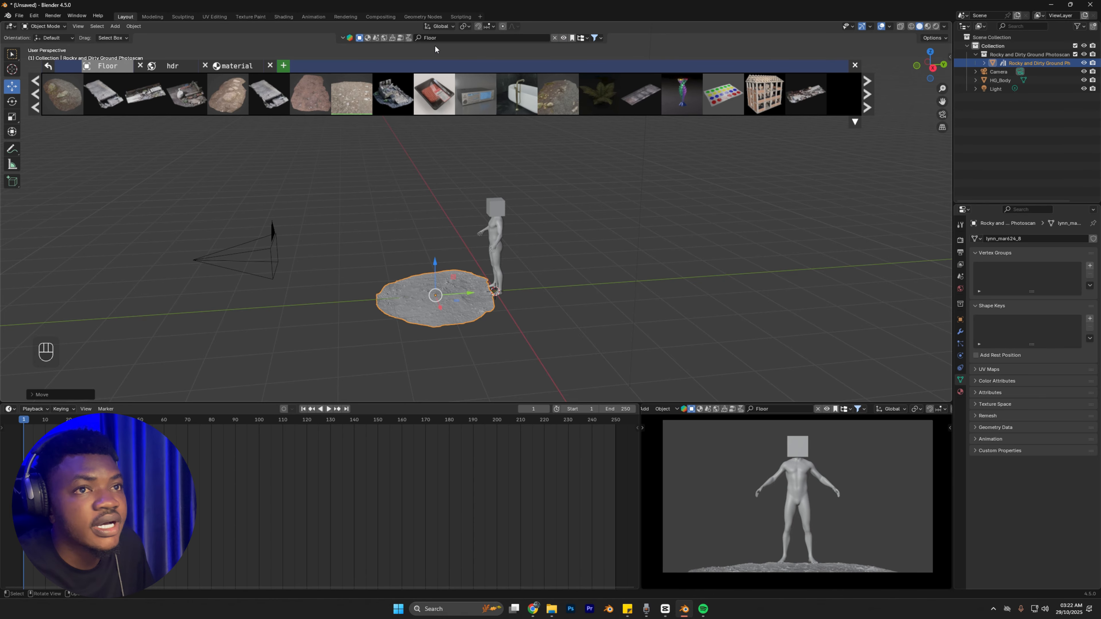
pyautogui.click(487, 37)
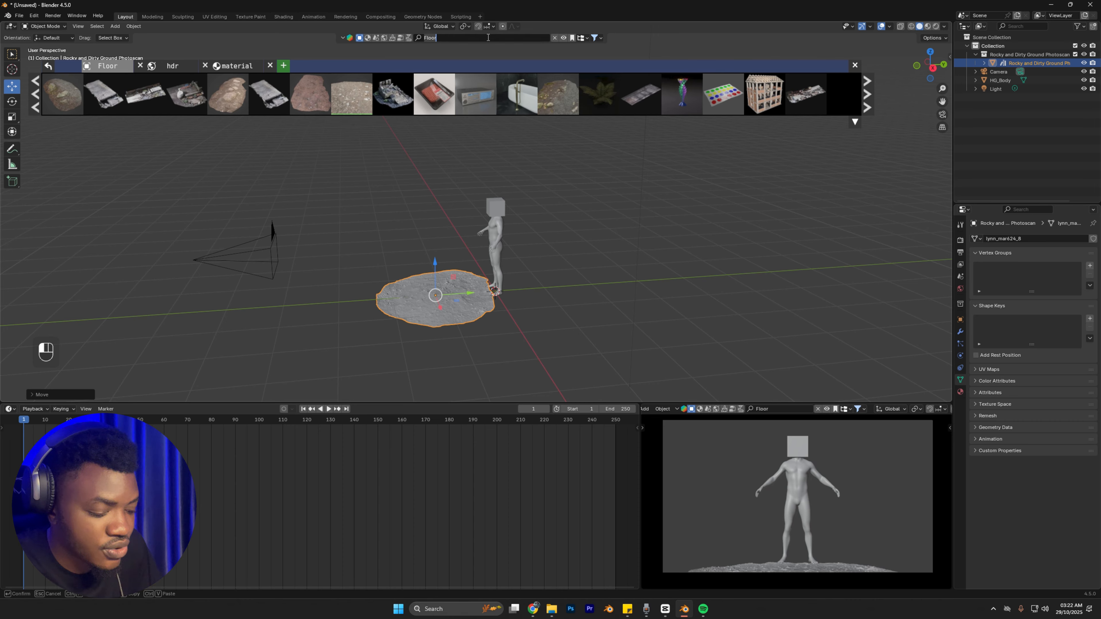
pyautogui.hotkey('ctrl', 'BackSpace')
pyautogui.write('Stair')
pyautogui.press('Return')
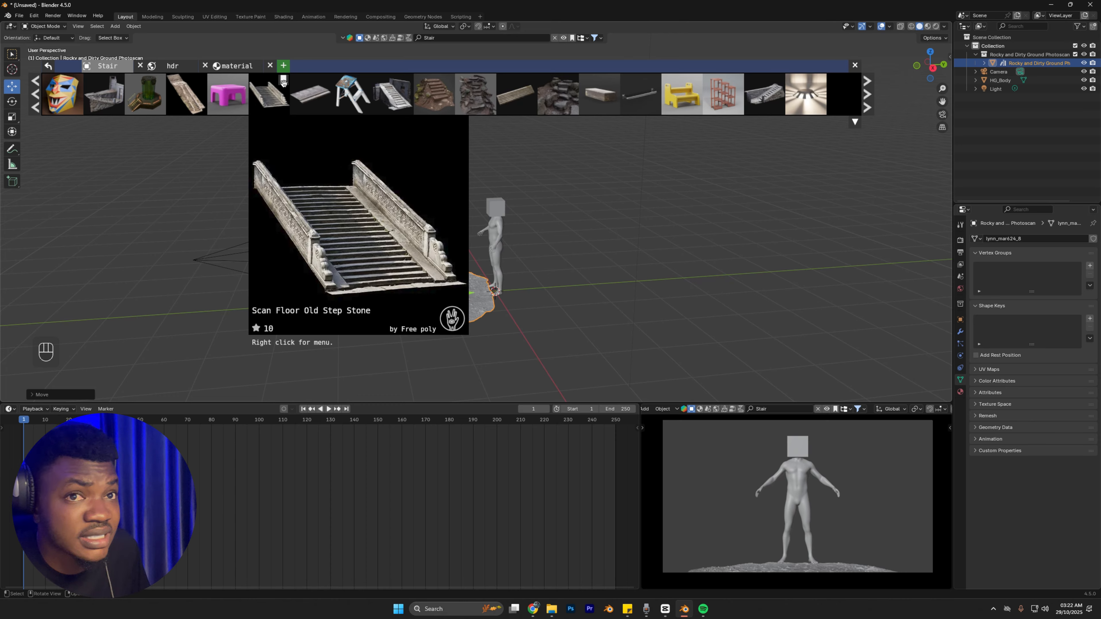
pyautogui.moveTo(271, 93); pyautogui.dragTo(629, 275)
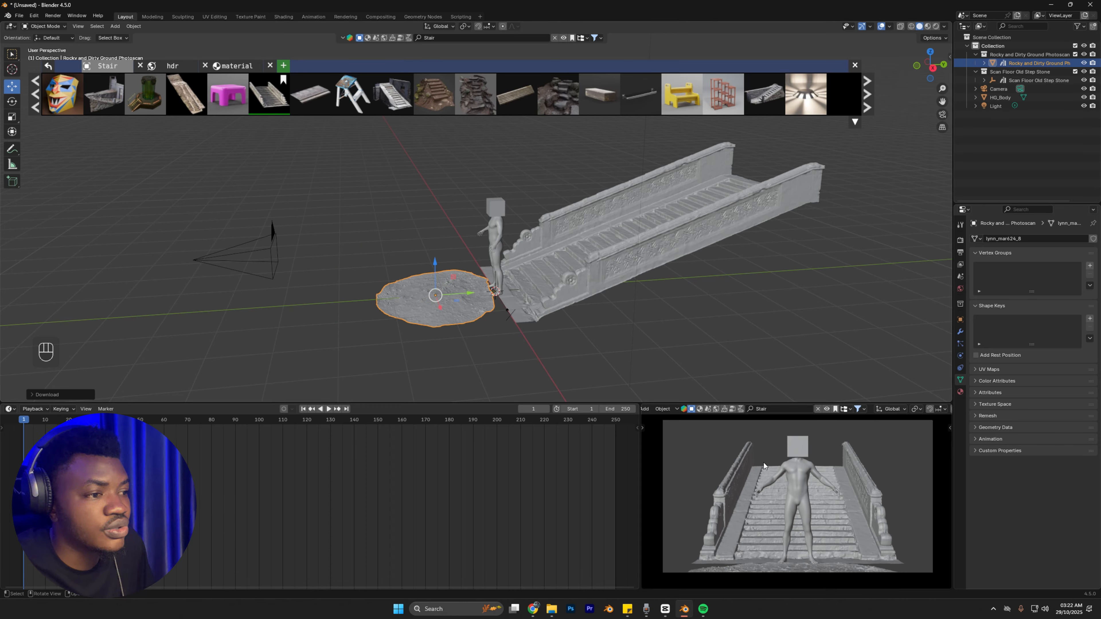
pyautogui.click(855, 65)
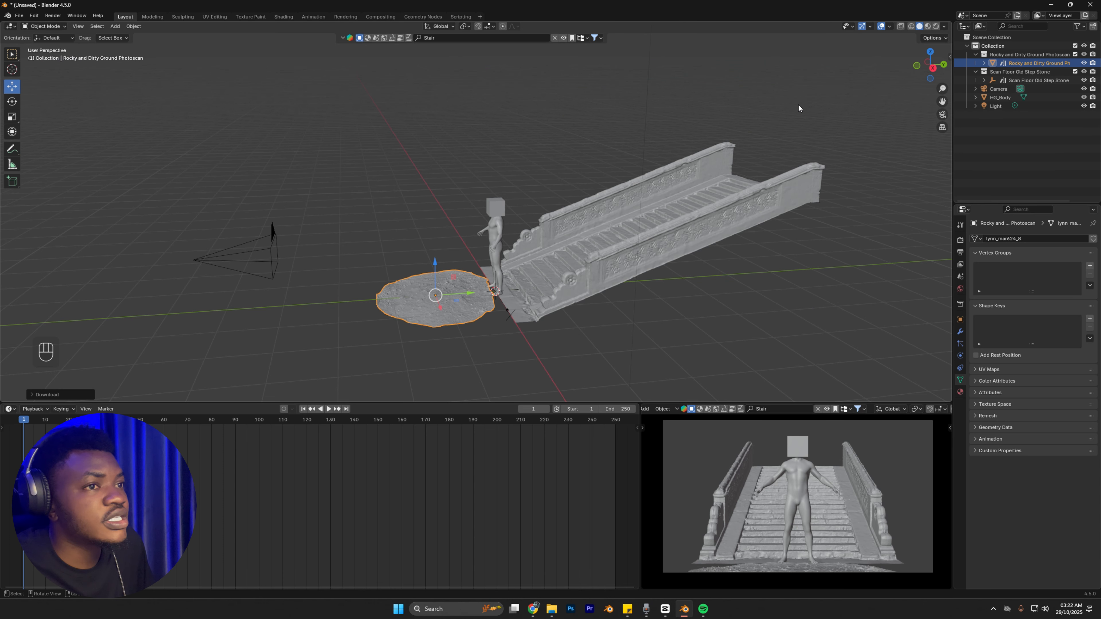
# Step: Search the model library for "Statue"
pyautogui.scroll(2, 549, 217)
pyautogui.moveTo(548, 213); pyautogui.dragTo(700, 228, button='middle')
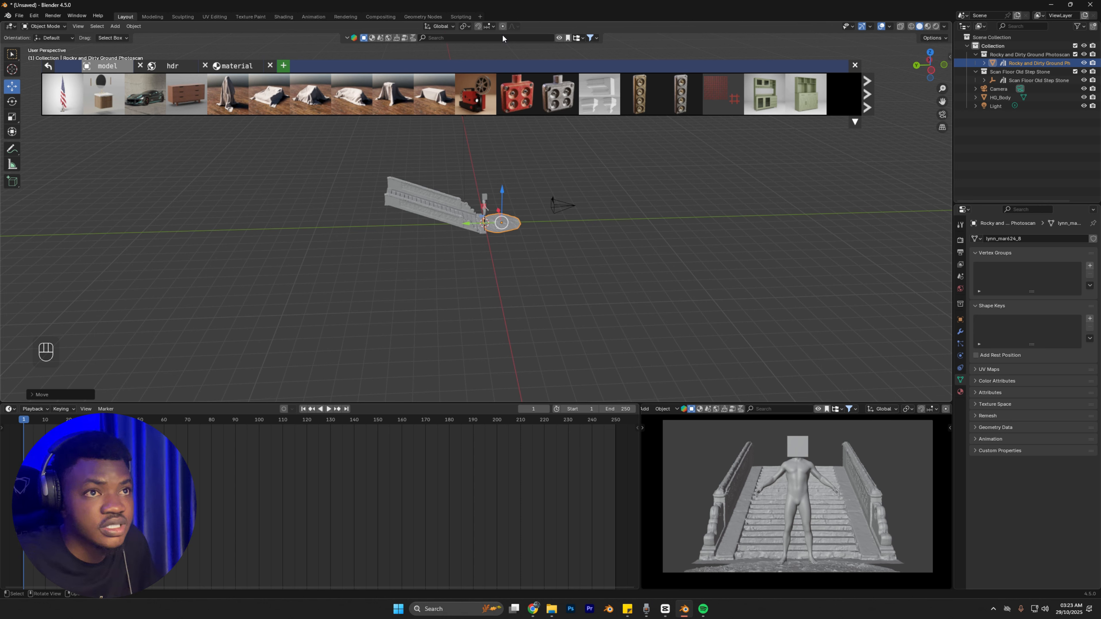
pyautogui.click(503, 36)
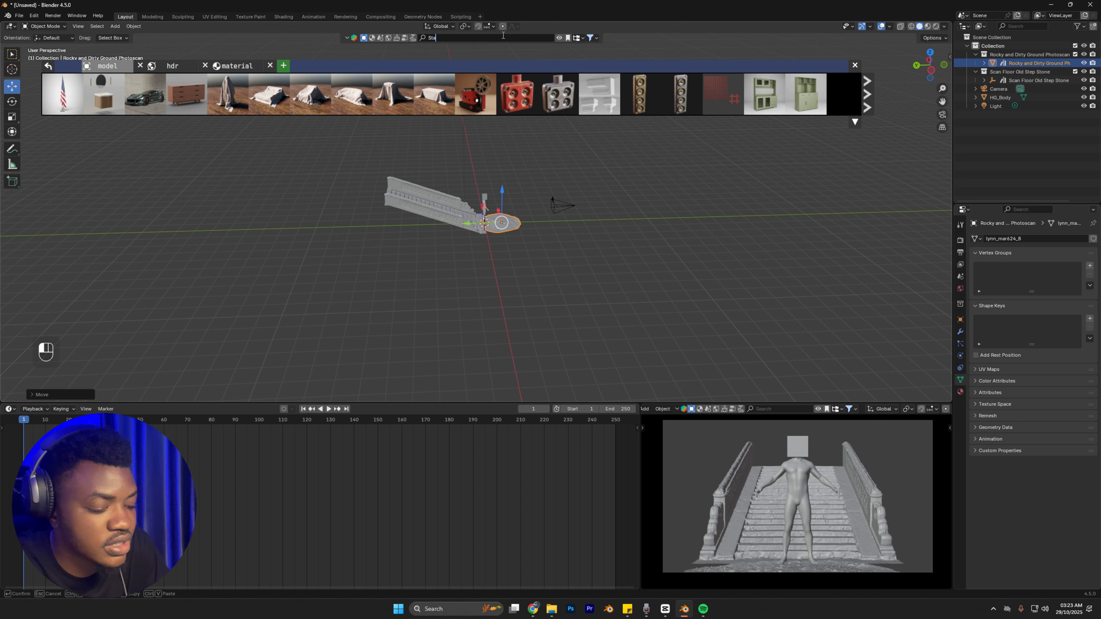
pyautogui.press('Return')
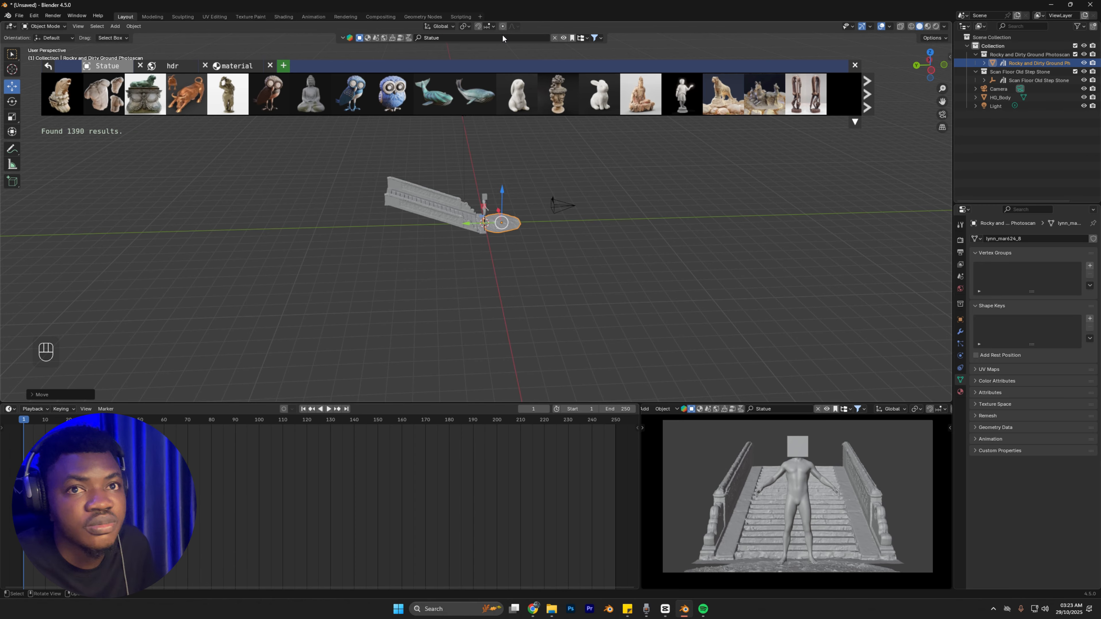
# Step: Browse the statue models and place the Chinese Statue Sculpt at the human figure's feet
pyautogui.click(866, 106)
pyautogui.moveTo(376, 88)
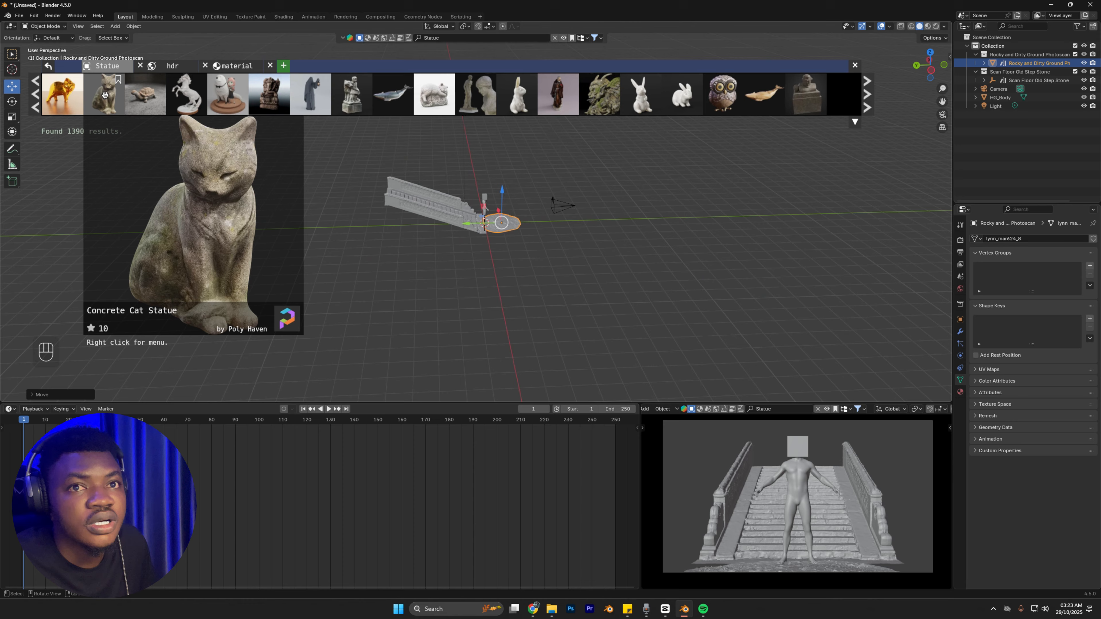
pyautogui.click(36, 94)
pyautogui.moveTo(342, 96)
pyautogui.moveTo(653, 101)
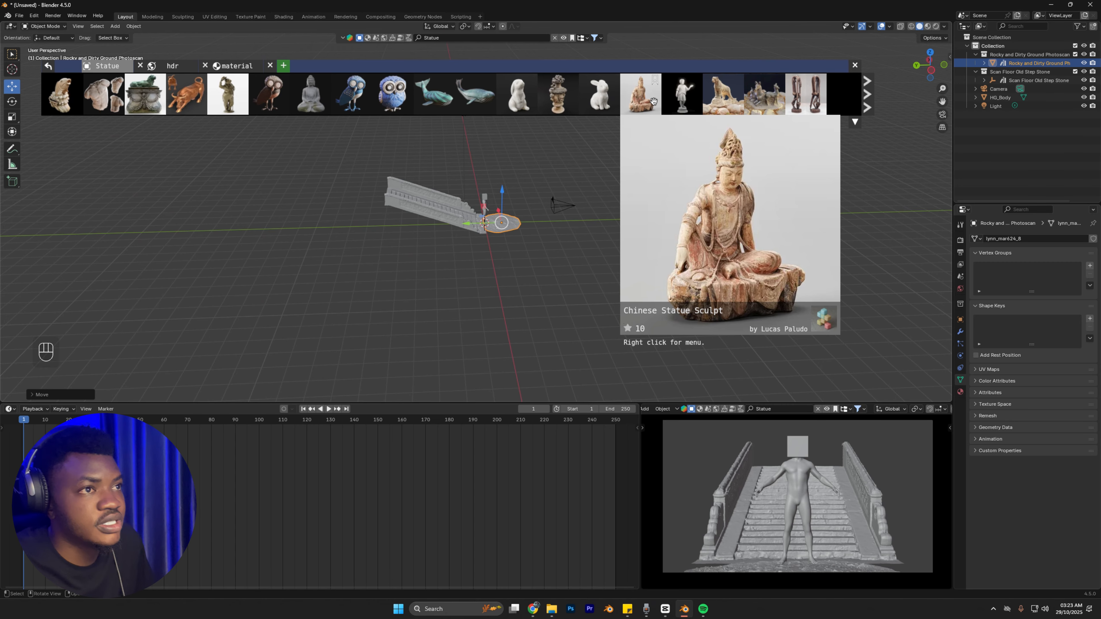
pyautogui.moveTo(654, 101); pyautogui.dragTo(505, 217)
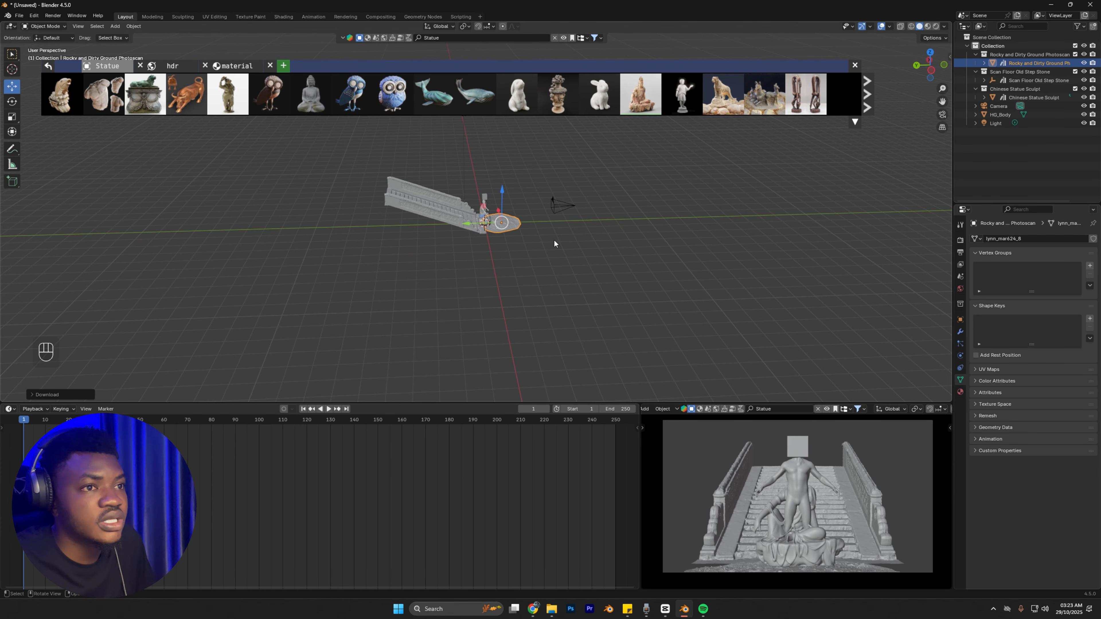
# Step: Move the Chinese statue back along the Y axis, behind the human figure and under the staircase
pyautogui.scroll(3, 559, 226)
pyautogui.scroll(2, 556, 212)
pyautogui.moveTo(556, 213); pyautogui.dragTo(527, 204, button='middle')
pyautogui.scroll(-4, 527, 213)
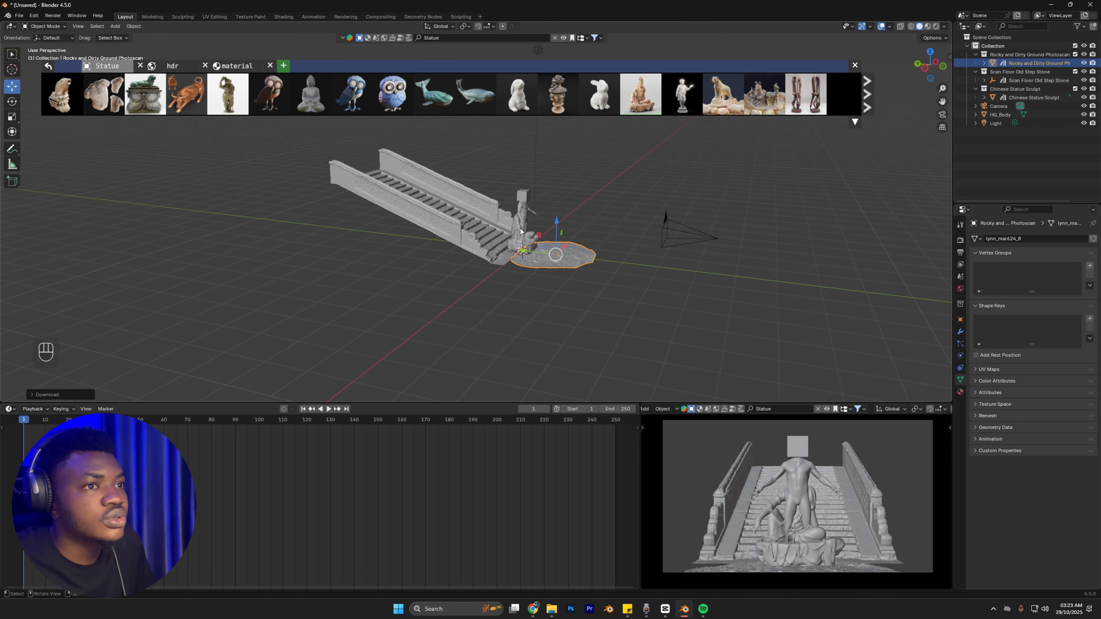
pyautogui.click(521, 232)
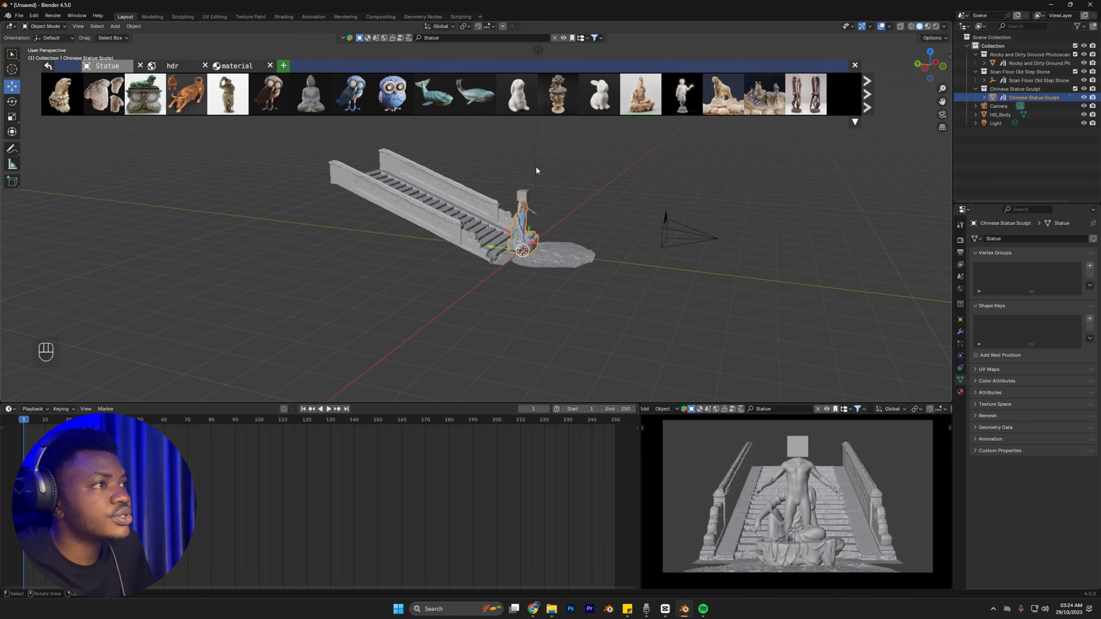
pyautogui.scroll(3, 540, 306)
pyautogui.moveTo(531, 281); pyautogui.dragTo(286, 246)
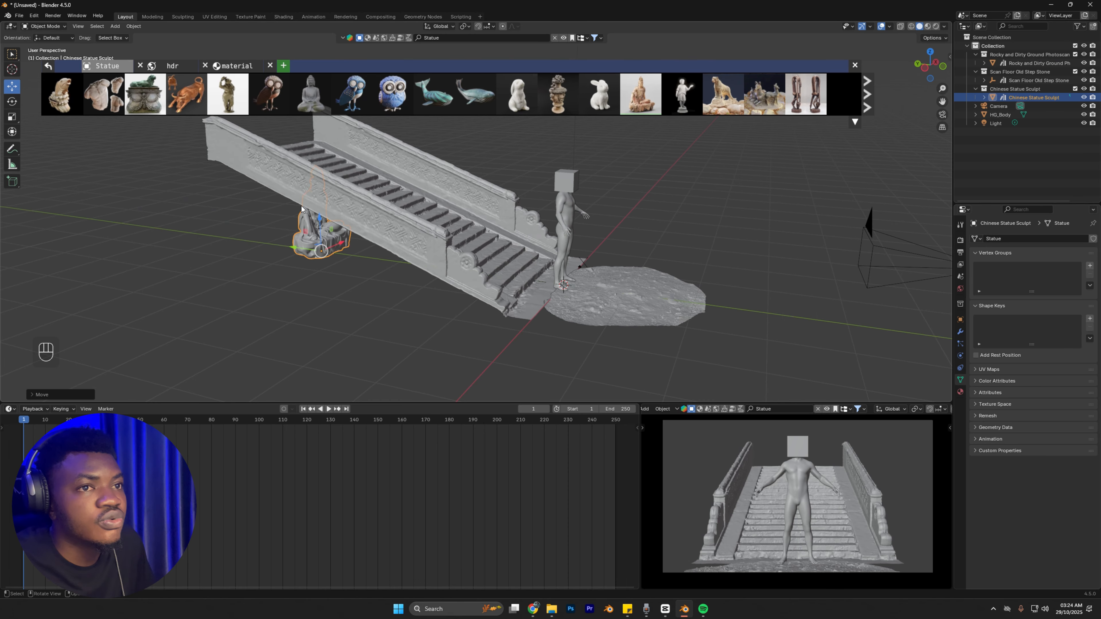
# Step: Raise the Chinese statue above the stairs and shift it back along Y to just behind the top step
pyautogui.keyDown('shift'); pyautogui.moveTo(287, 243); pyautogui.dragTo(341, 316, button='middle'); pyautogui.keyUp('shift')
pyautogui.scroll(-3, 356, 248)
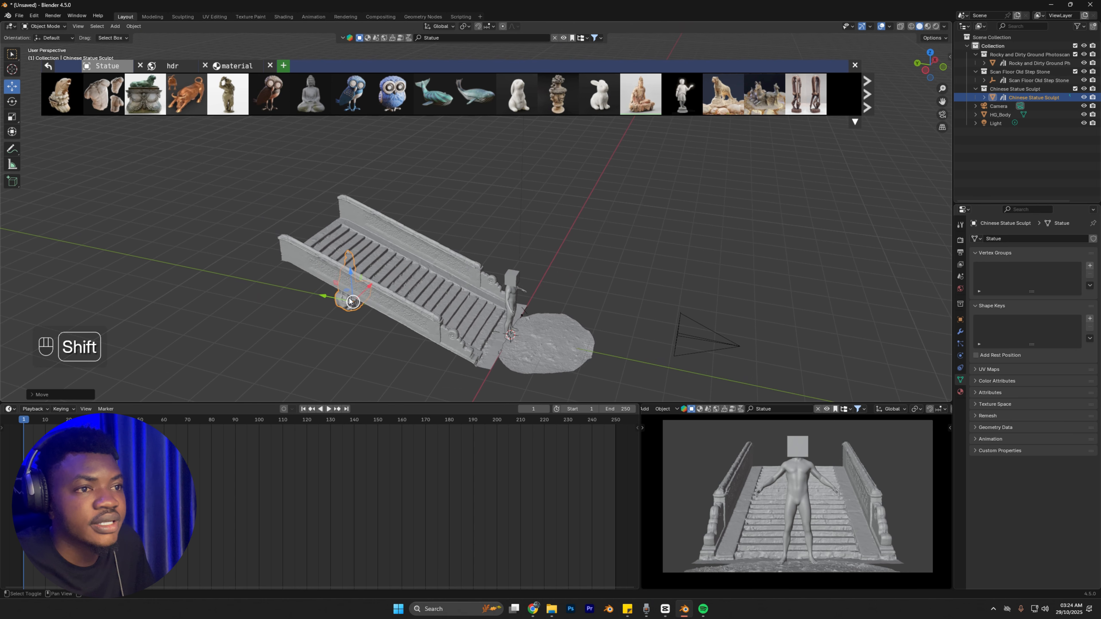
pyautogui.scroll(2, 340, 316)
pyautogui.moveTo(324, 310); pyautogui.dragTo(271, 243)
pyautogui.moveTo(271, 244); pyautogui.dragTo(314, 254, button='middle')
pyautogui.keyDown('shift'); pyautogui.moveTo(315, 254); pyautogui.dragTo(416, 209, button='middle'); pyautogui.keyUp('shift')
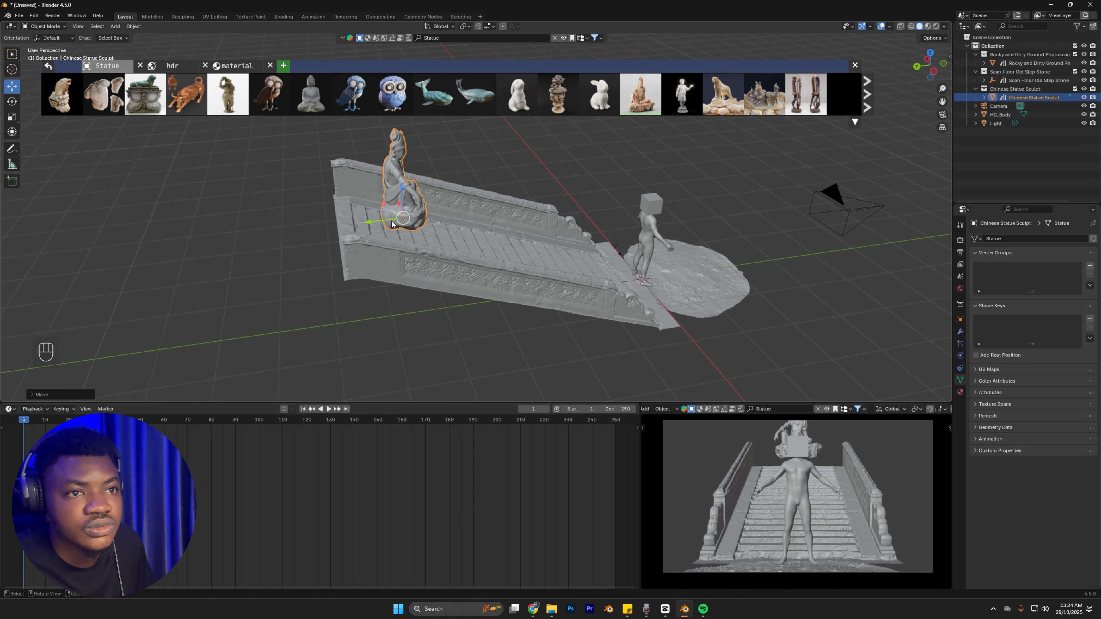
pyautogui.moveTo(371, 221); pyautogui.dragTo(288, 221)
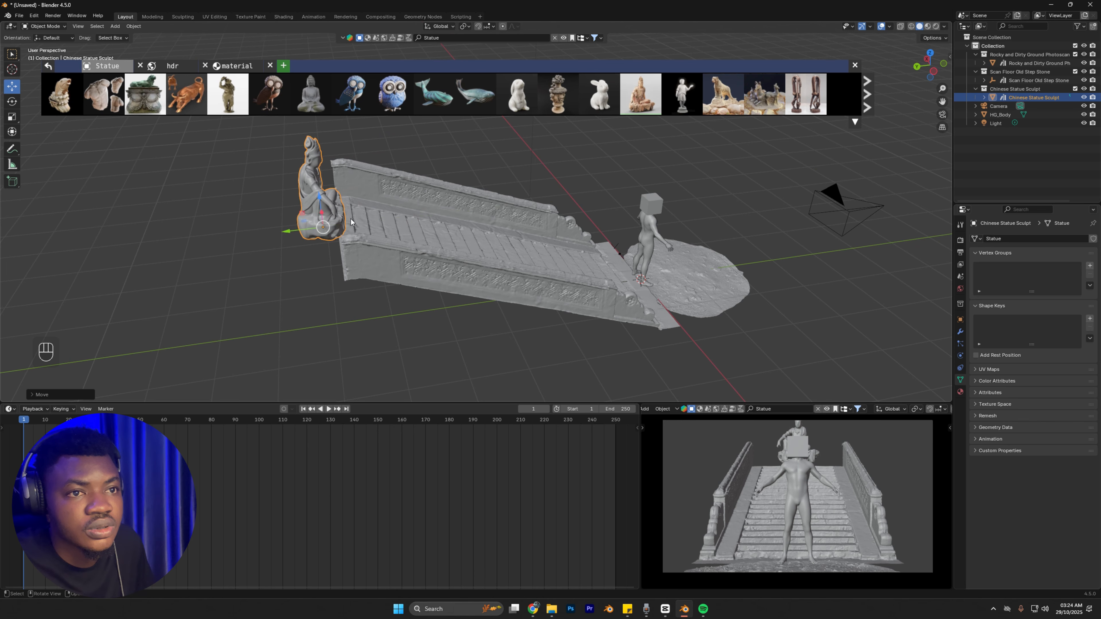
# Step: Lower the Chinese statue slightly and fine-tune its position at the top of the staircase
pyautogui.moveTo(291, 224); pyautogui.dragTo(325, 230, button='middle')
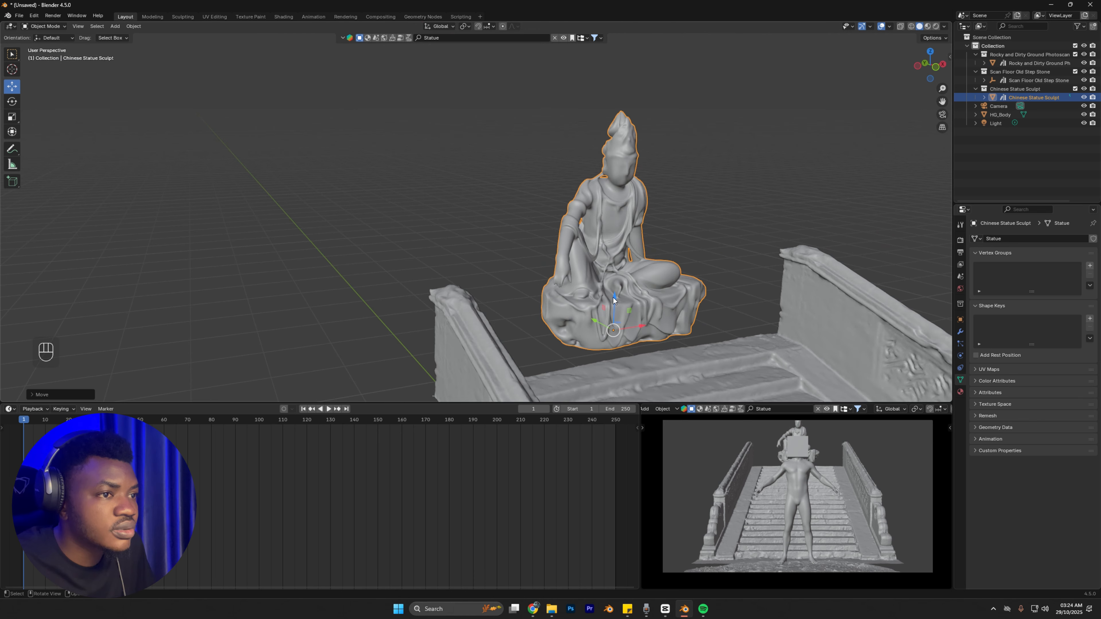
pyautogui.moveTo(613, 298); pyautogui.dragTo(605, 313)
pyautogui.moveTo(605, 313); pyautogui.dragTo(462, 298, button='middle')
pyautogui.moveTo(463, 298)
pyautogui.mouseDown()
pyautogui.moveTo(446, 293)
pyautogui.moveTo(450, 284)
pyautogui.mouseUp()
# Step: Move the human figure along the X axis out of the camera's view and hide it
pyautogui.scroll(-5, 599, 251)
pyautogui.scroll(-2, 598, 251)
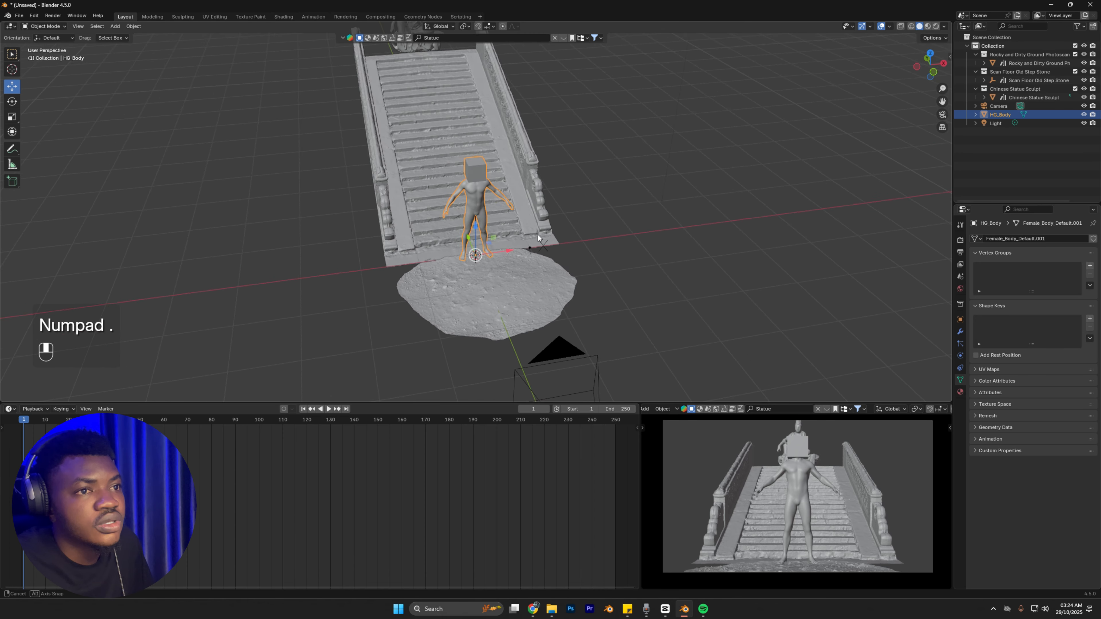
pyautogui.moveTo(538, 235); pyautogui.dragTo(546, 230, button='middle')
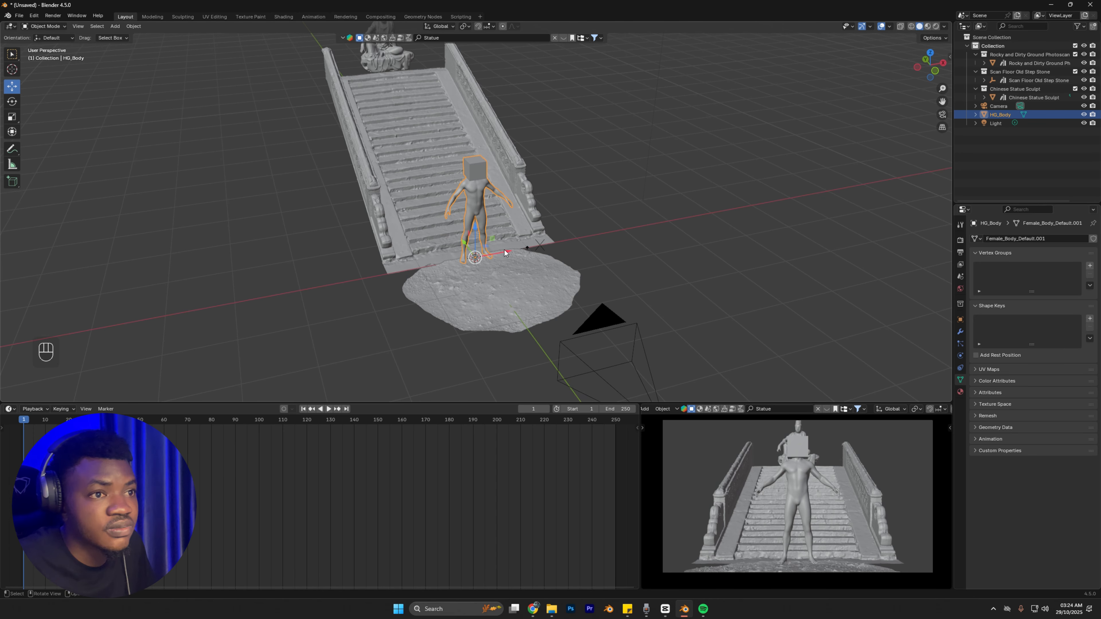
pyautogui.moveTo(504, 249); pyautogui.dragTo(214, 285)
pyautogui.scroll(-1, 360, 248)
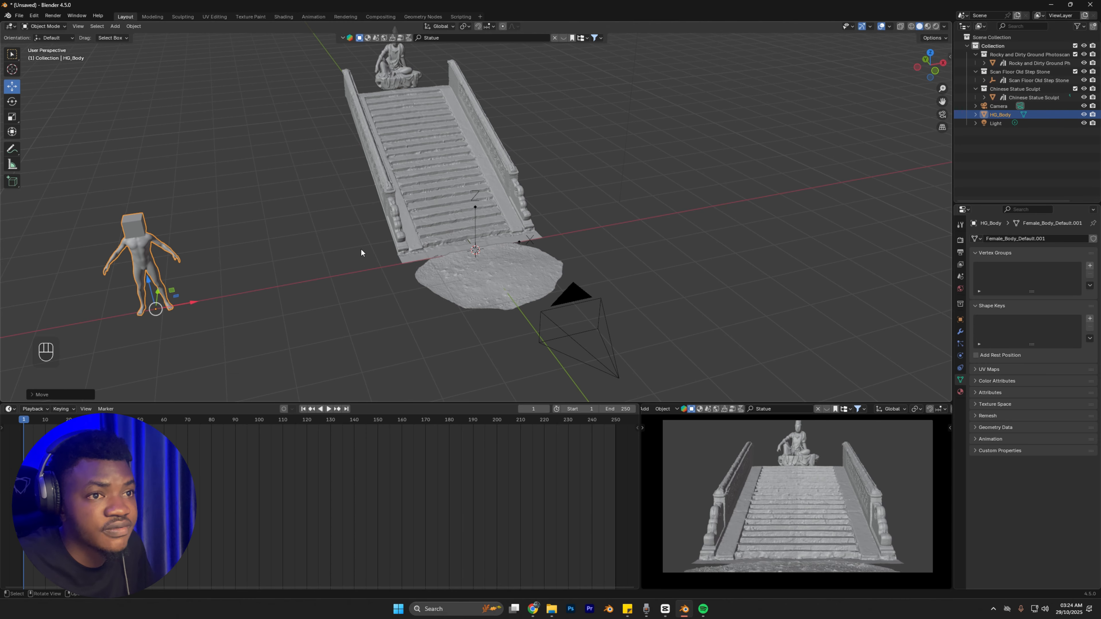
pyautogui.scroll(-1, 453, 227)
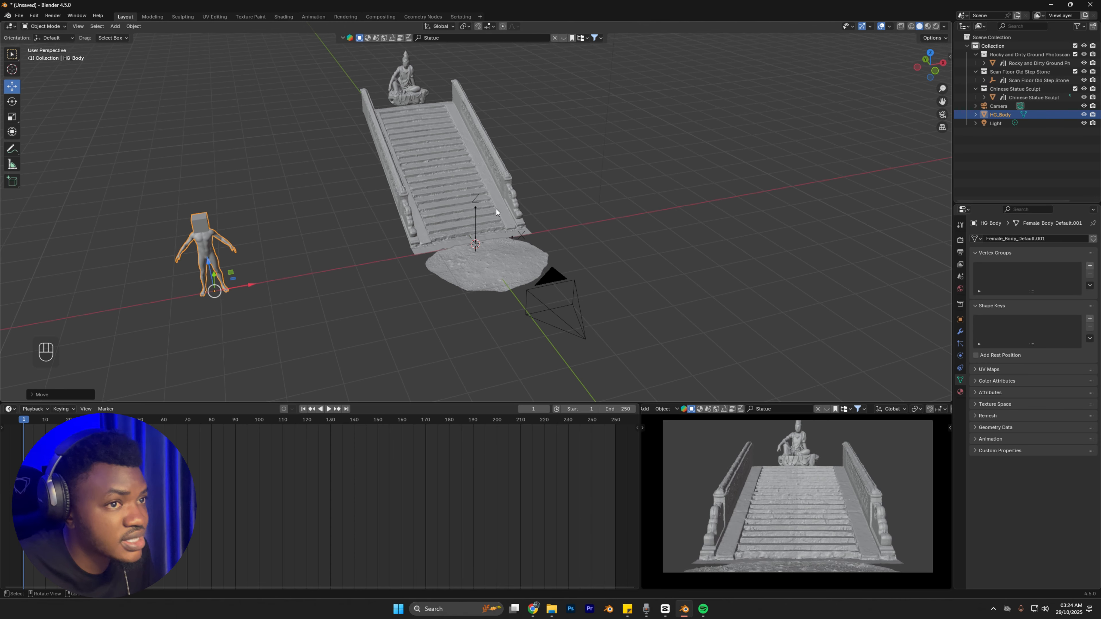
pyautogui.keyDown('shift'); pyautogui.moveTo(294, 263); pyautogui.dragTo(462, 264, button='middle'); pyautogui.keyUp('shift')
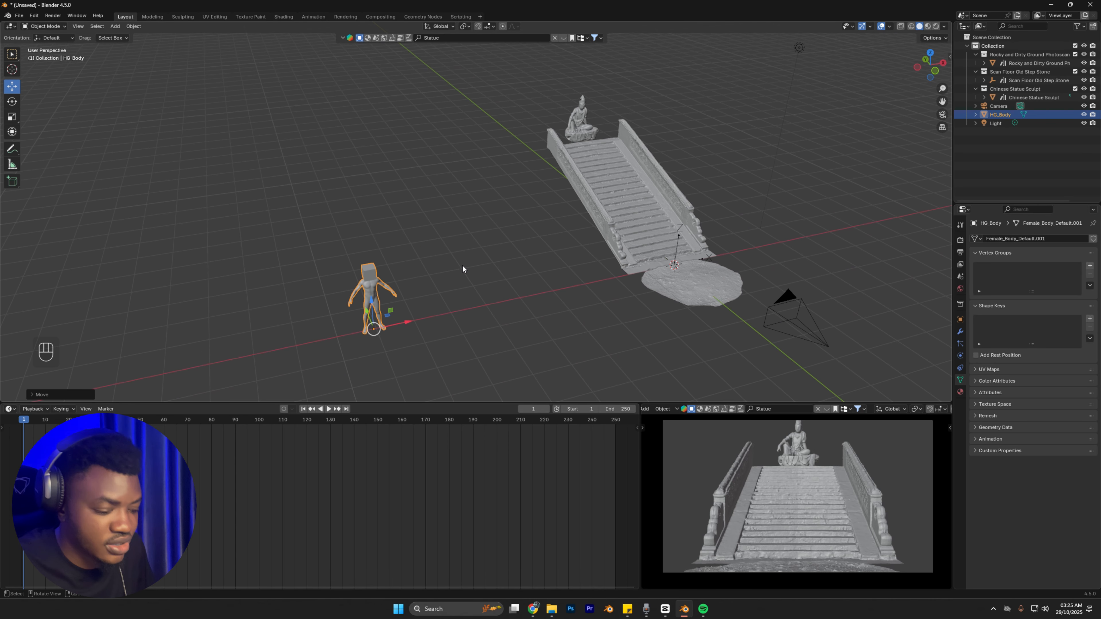
pyautogui.press('h')
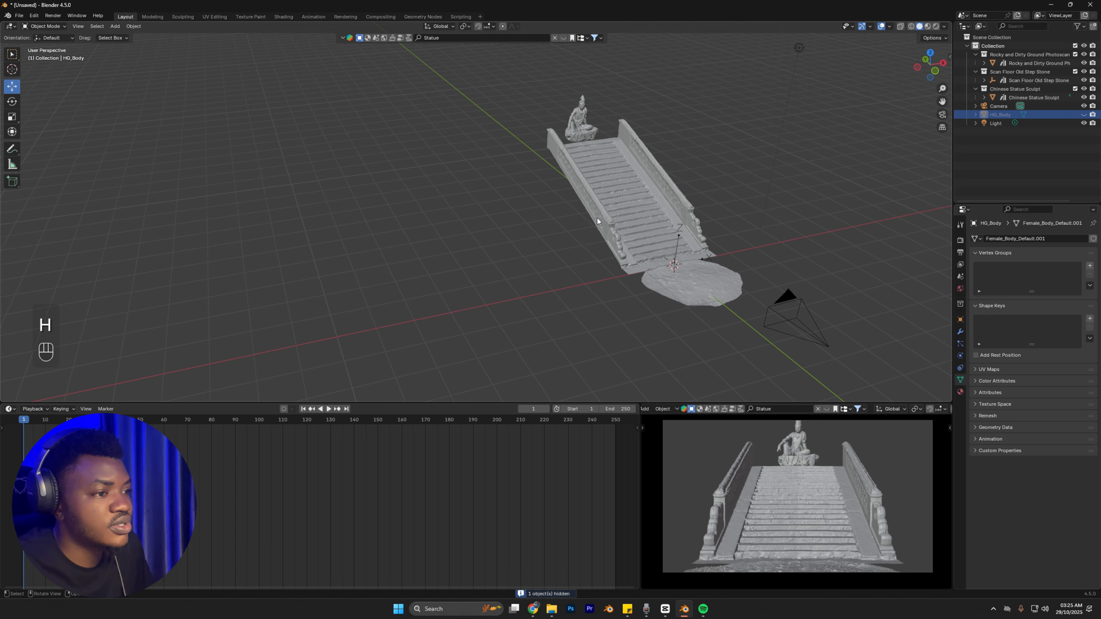
# Step: Move the camera along the Y axis, farther away from the staircase
pyautogui.keyDown('shift'); pyautogui.moveTo(597, 218); pyautogui.dragTo(576, 222, button='middle'); pyautogui.keyUp('shift')
pyautogui.click(656, 355)
pyautogui.moveTo(657, 354); pyautogui.dragTo(694, 304, button='middle')
pyautogui.moveTo(651, 267); pyautogui.dragTo(707, 245)
# Step: Enlarge the camera view area in width and height, shrinking the timeline and the main viewport
pyautogui.moveTo(639, 443); pyautogui.dragTo(484, 429)
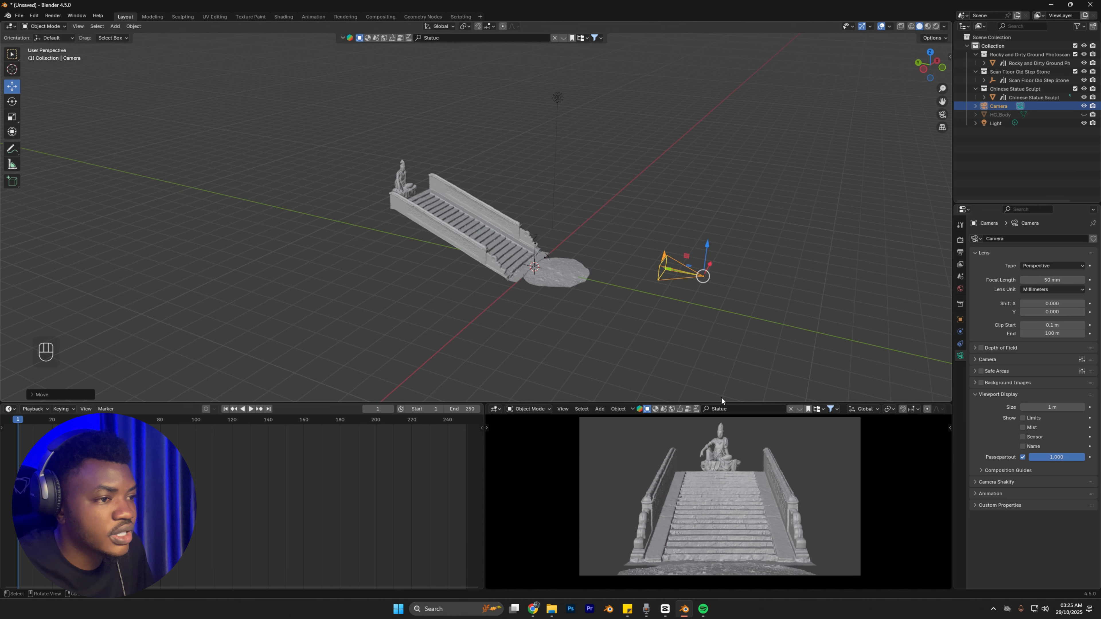
pyautogui.moveTo(721, 401); pyautogui.dragTo(721, 345)
pyautogui.keyDown('shift'); pyautogui.moveTo(676, 182); pyautogui.dragTo(817, 107, button='middle'); pyautogui.keyUp('shift')
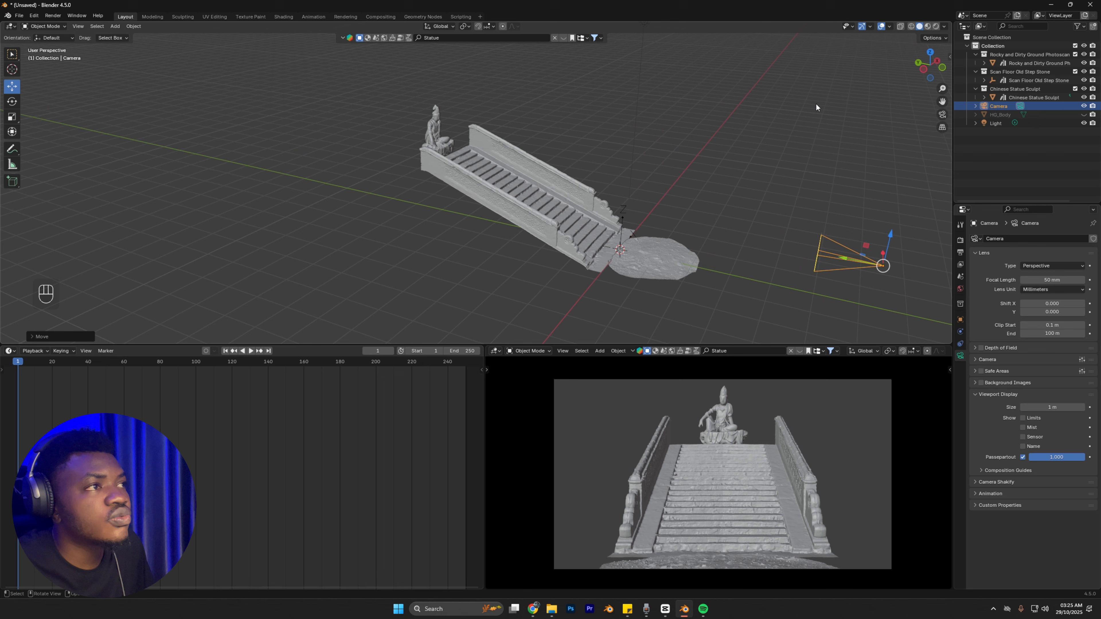
# Step: Show the main viewport in Material Preview shading with Scene World lighting turned off
pyautogui.click(928, 26)
pyautogui.scroll(2, 555, 180)
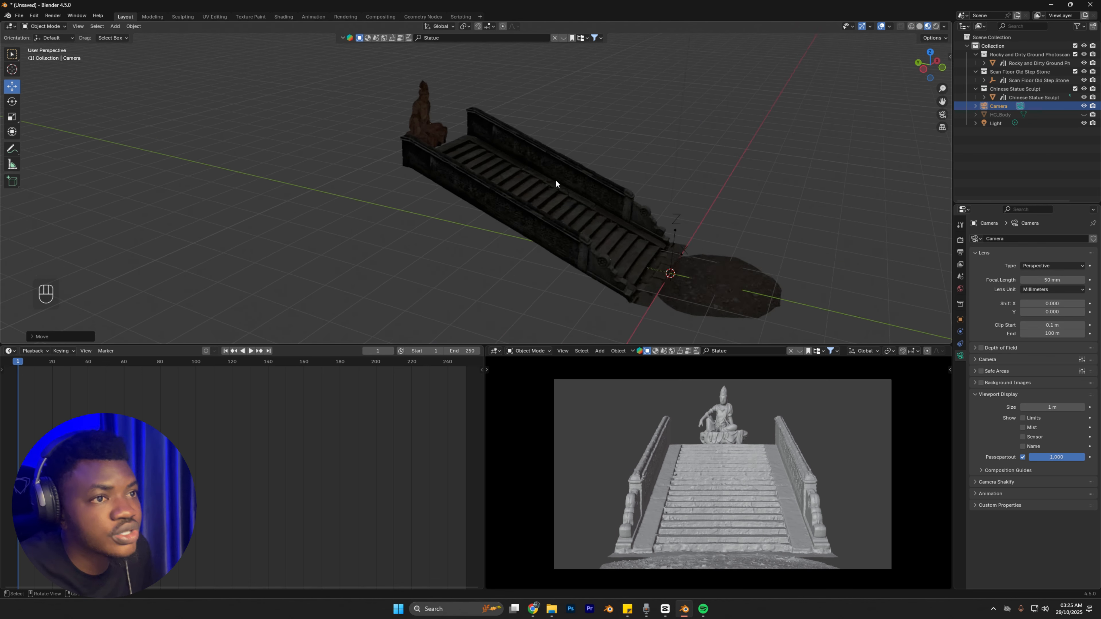
pyautogui.moveTo(556, 183); pyautogui.dragTo(608, 214, button='middle')
pyautogui.click(615, 195)
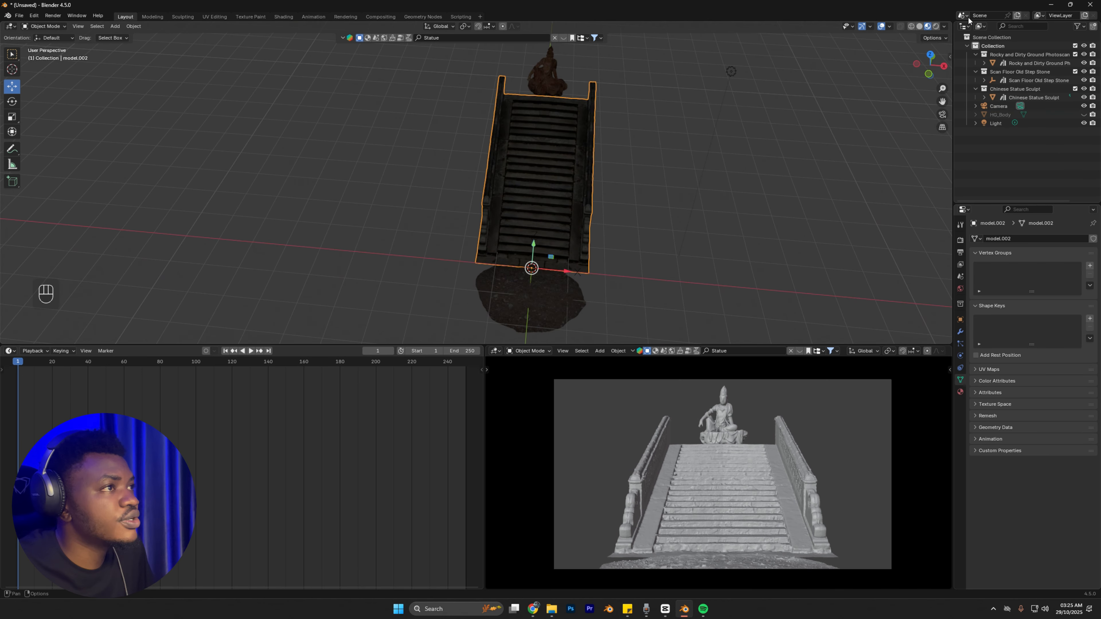
pyautogui.click(944, 28)
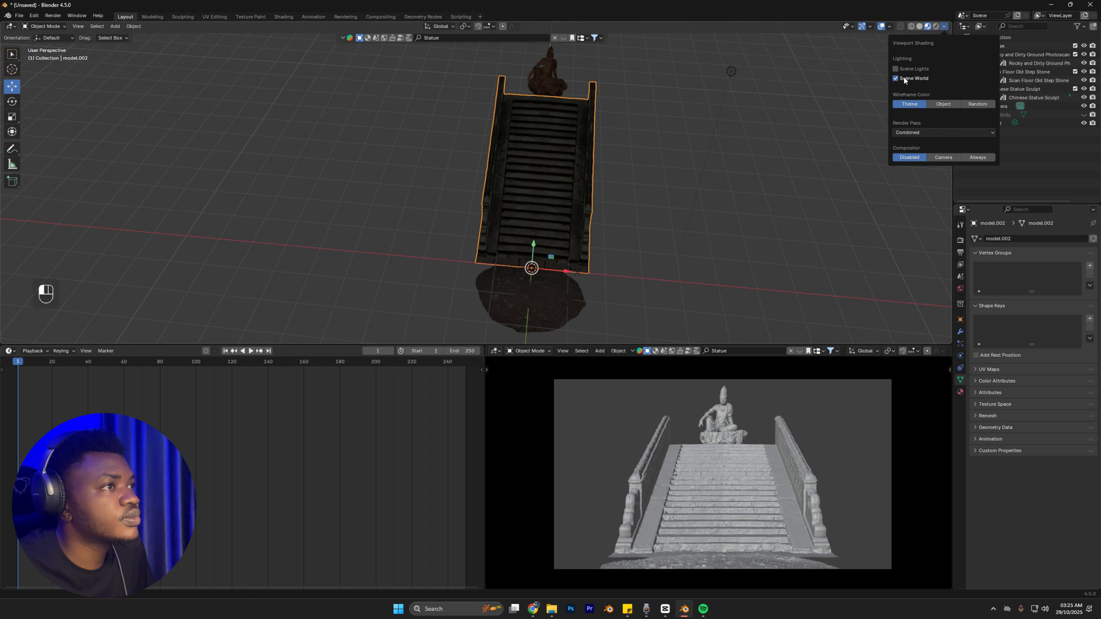
pyautogui.click(896, 79)
pyautogui.moveTo(911, 129)
pyautogui.mouseDown()
pyautogui.moveTo(900, 129)
pyautogui.moveTo(926, 128)
pyautogui.mouseUp()
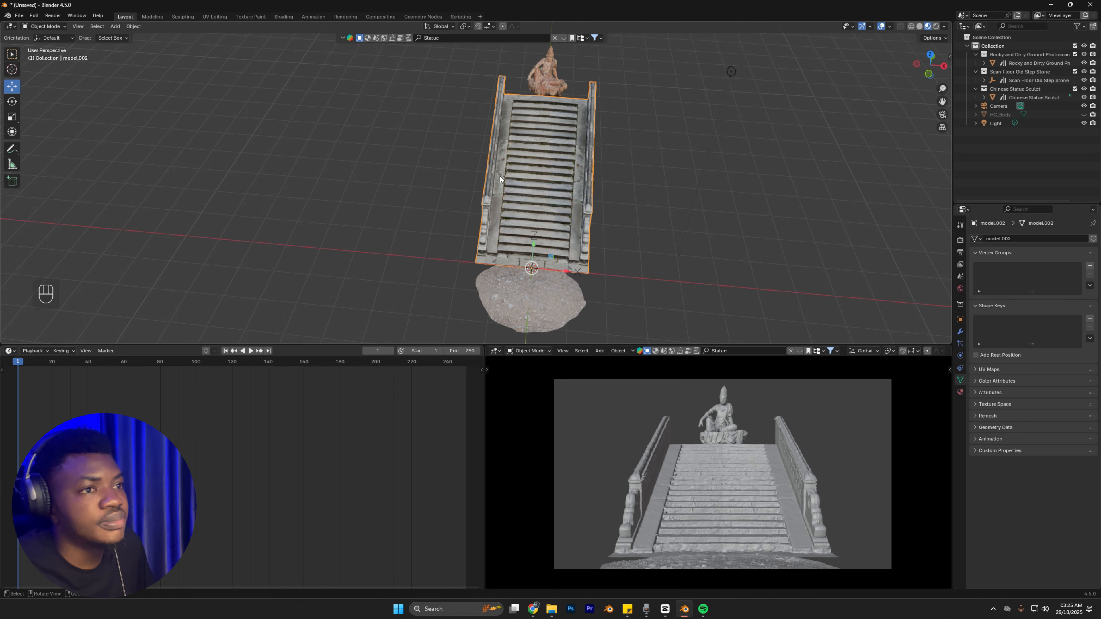
# Step: Inspect the textured staircase and statue, and set the camera viewport's shading to Material Preview
pyautogui.moveTo(500, 177); pyautogui.dragTo(401, 183, button='middle')
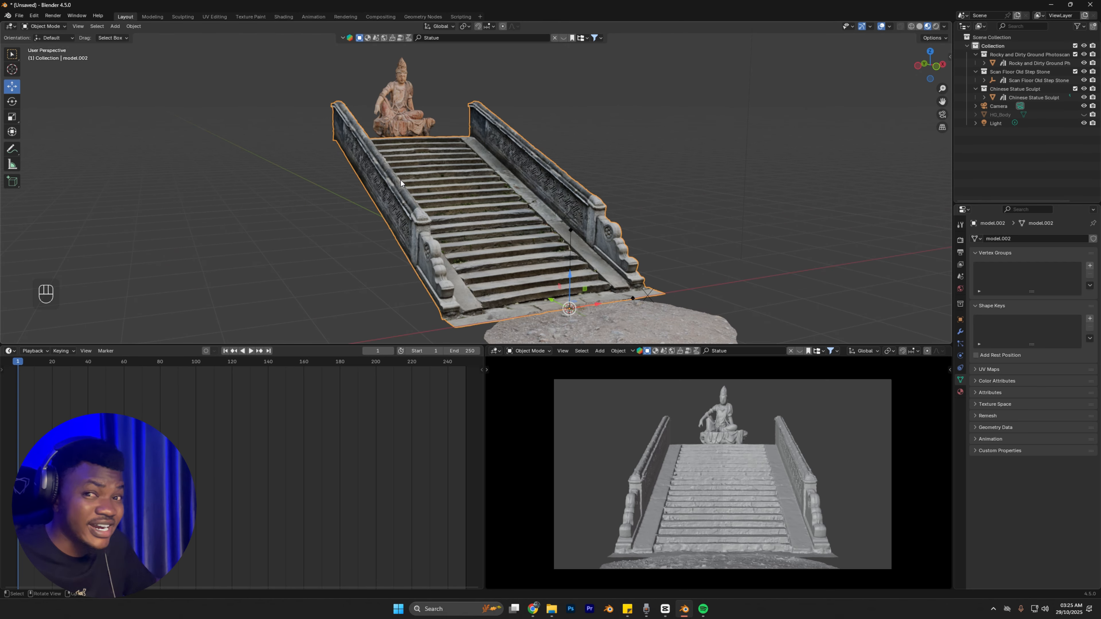
pyautogui.scroll(-2, 415, 183)
pyautogui.moveTo(415, 183); pyautogui.dragTo(401, 185, button='middle')
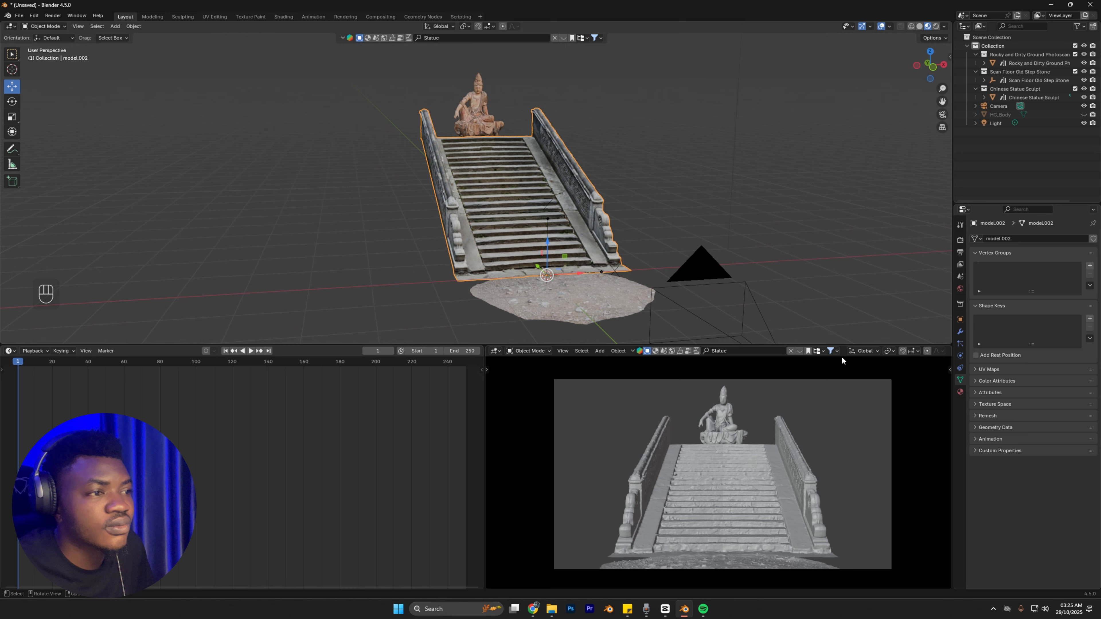
pyautogui.scroll(-5, 897, 352)
pyautogui.scroll(-2, 898, 351)
pyautogui.click(928, 351)
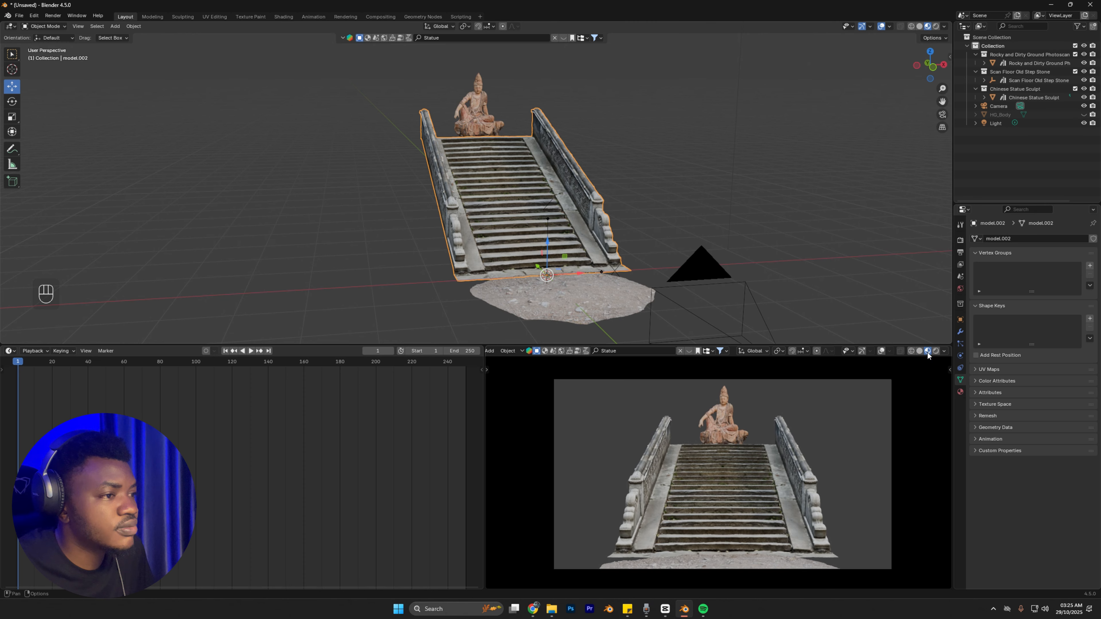
# Step: Switch the main viewport back to Solid shading and set the object color to Random
pyautogui.click(920, 27)
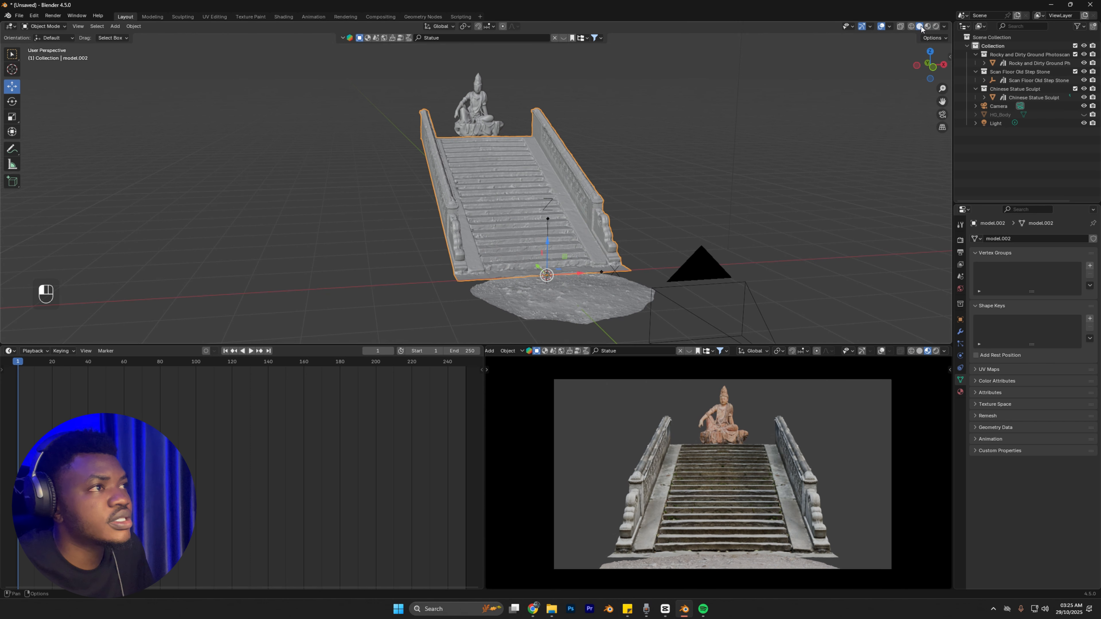
pyautogui.click(944, 26)
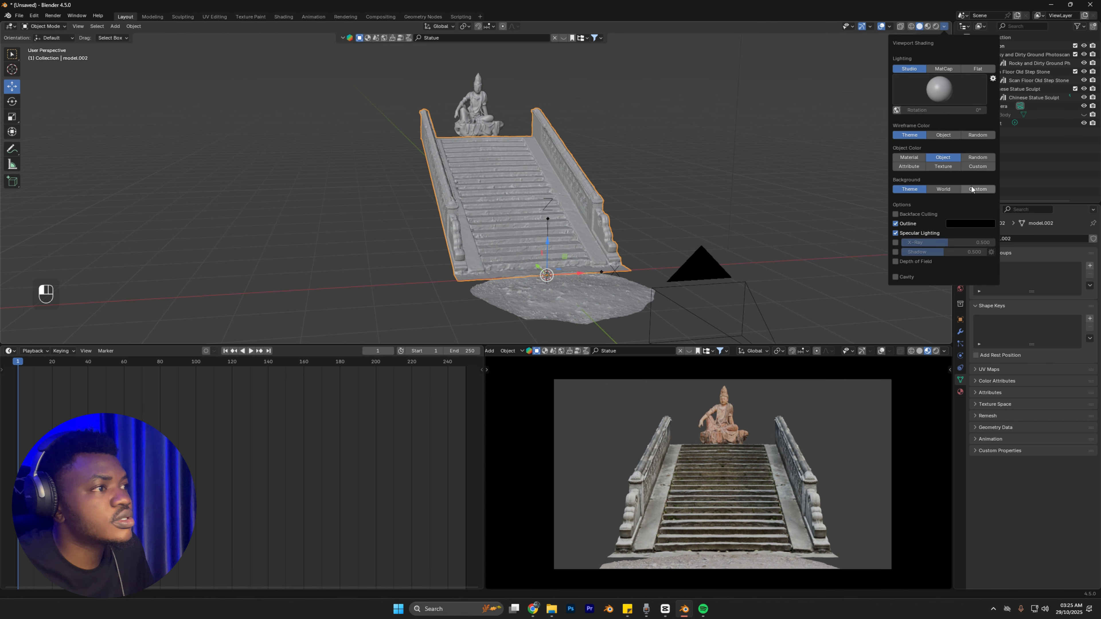
pyautogui.click(977, 161)
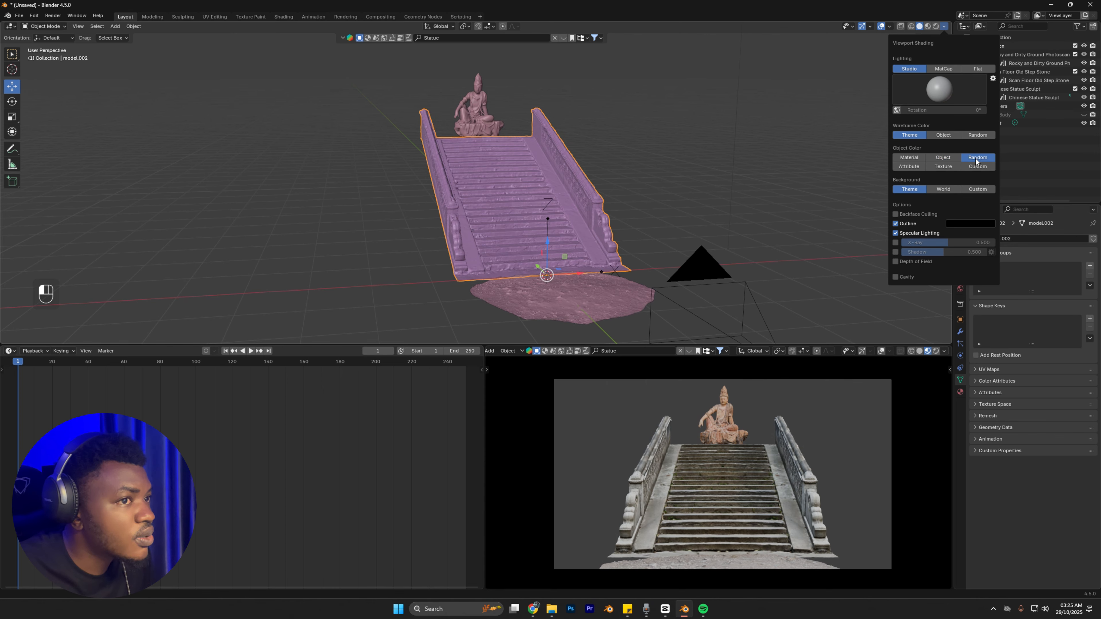
# Step: Show the asset bar and browse further pages of the statue models for another suitable sculpture
pyautogui.scroll(-2, 545, 142)
pyautogui.moveTo(477, 146); pyautogui.dragTo(555, 168, button='middle')
pyautogui.scroll(2, 403, 168)
pyautogui.keyDown('shift'); pyautogui.moveTo(400, 171); pyautogui.dragTo(539, 221, button='middle'); pyautogui.keyUp('shift')
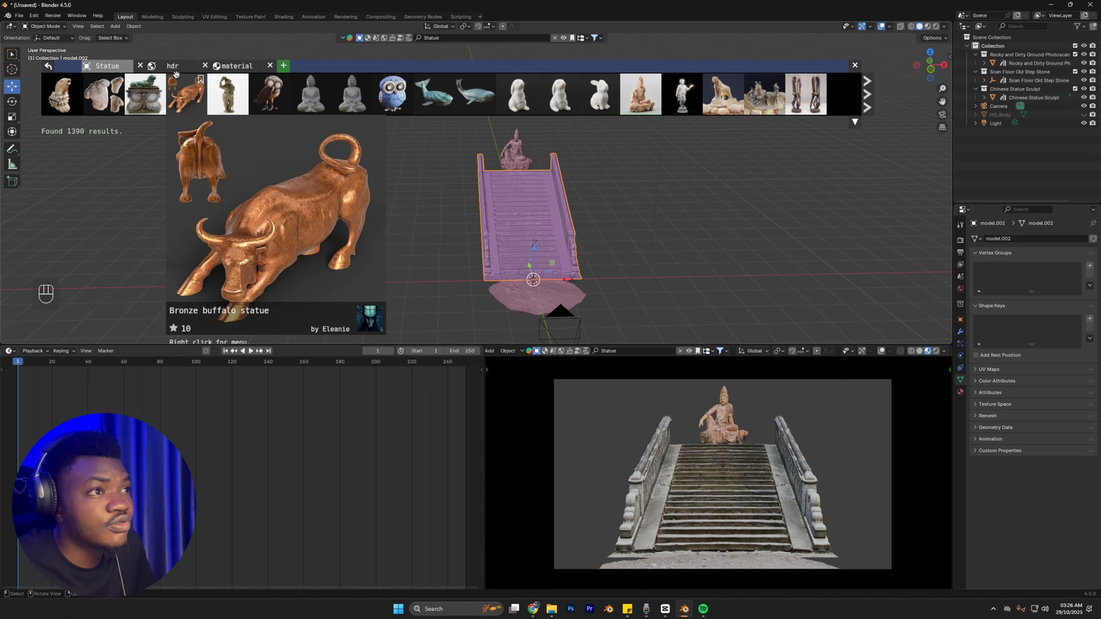
pyautogui.click(872, 95)
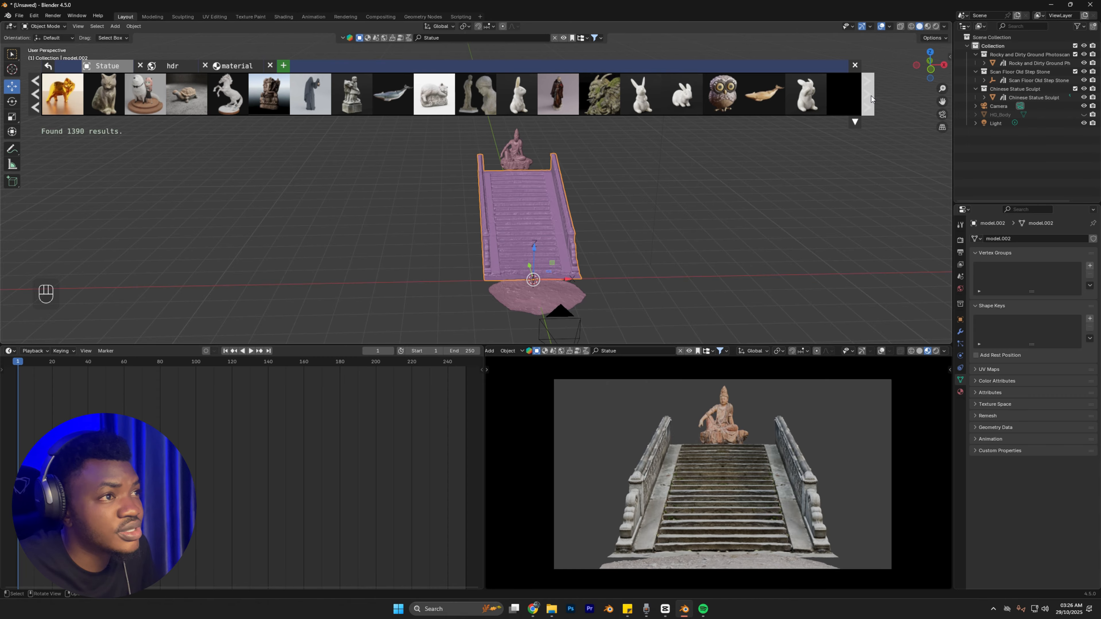
pyautogui.click(872, 95)
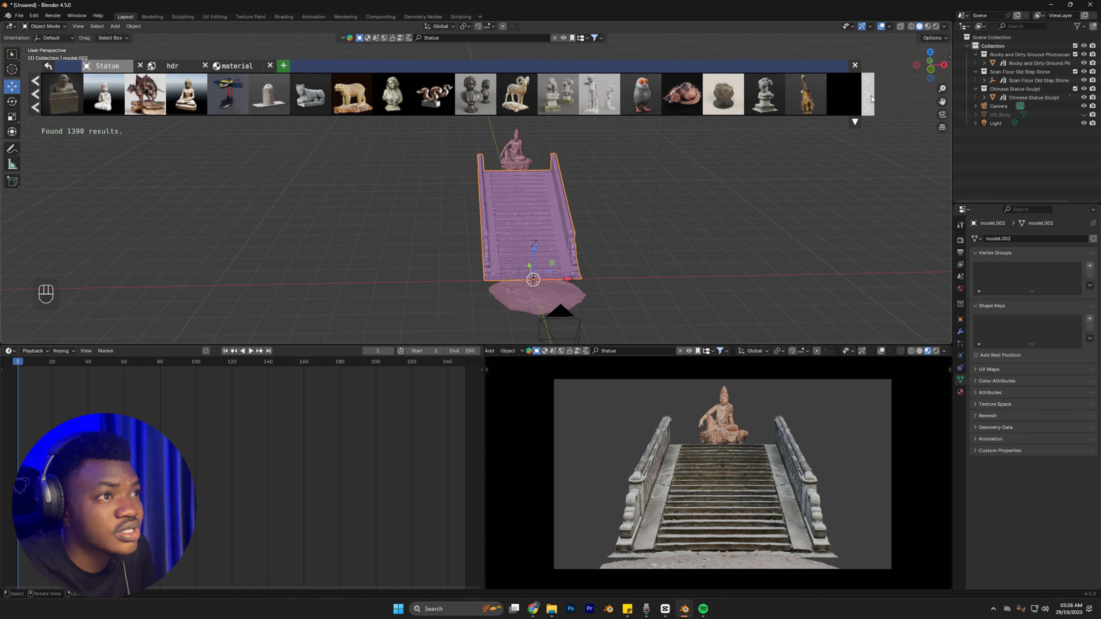
pyautogui.moveTo(771, 99)
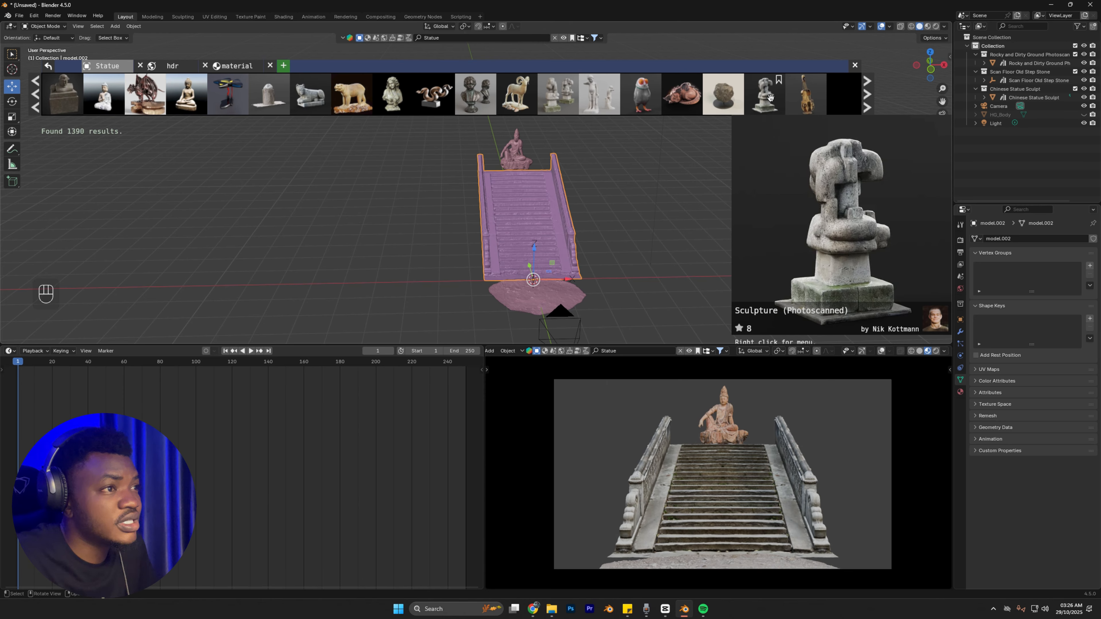
pyautogui.moveTo(560, 101)
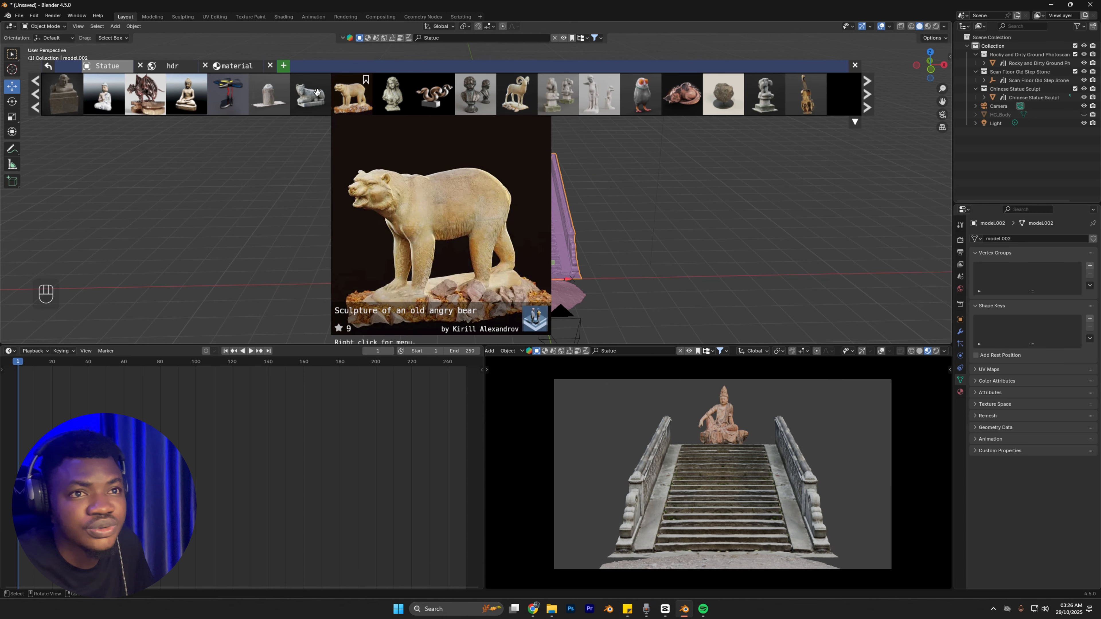
pyautogui.click(869, 97)
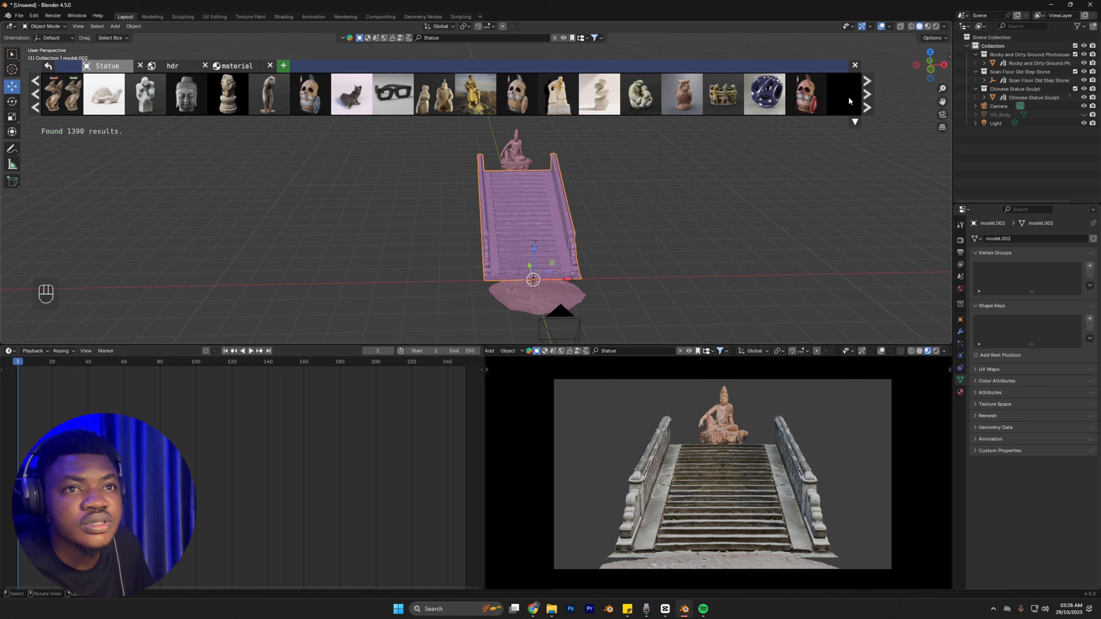
# Step: Search the model library for "Chinese" and page back to the start of the results
pyautogui.click(494, 40)
pyautogui.write('Chinese')
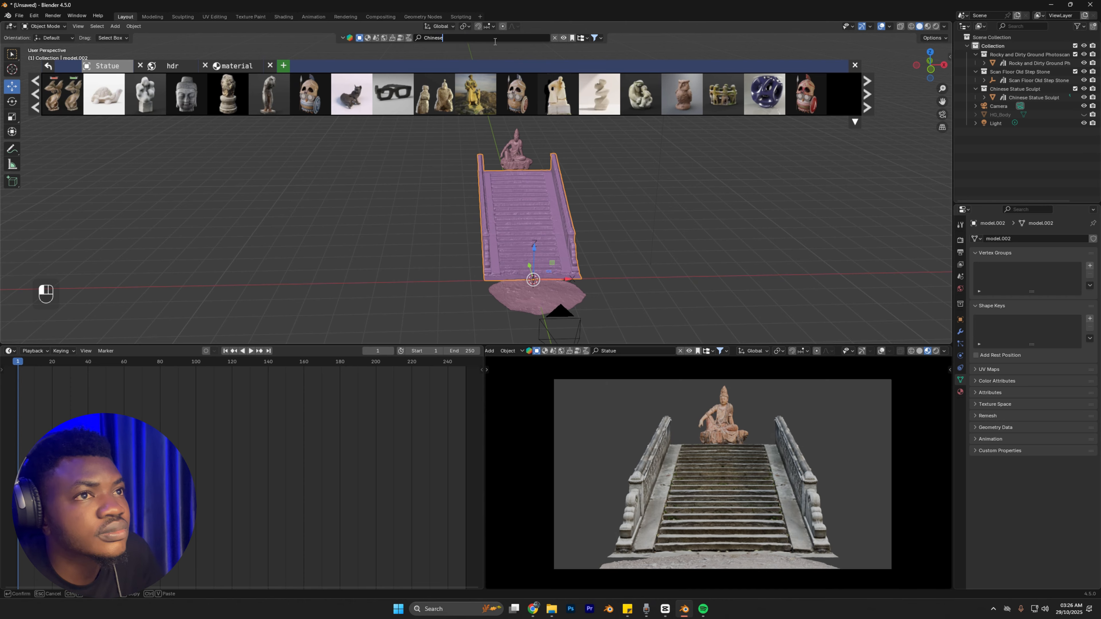
pyautogui.press('Return')
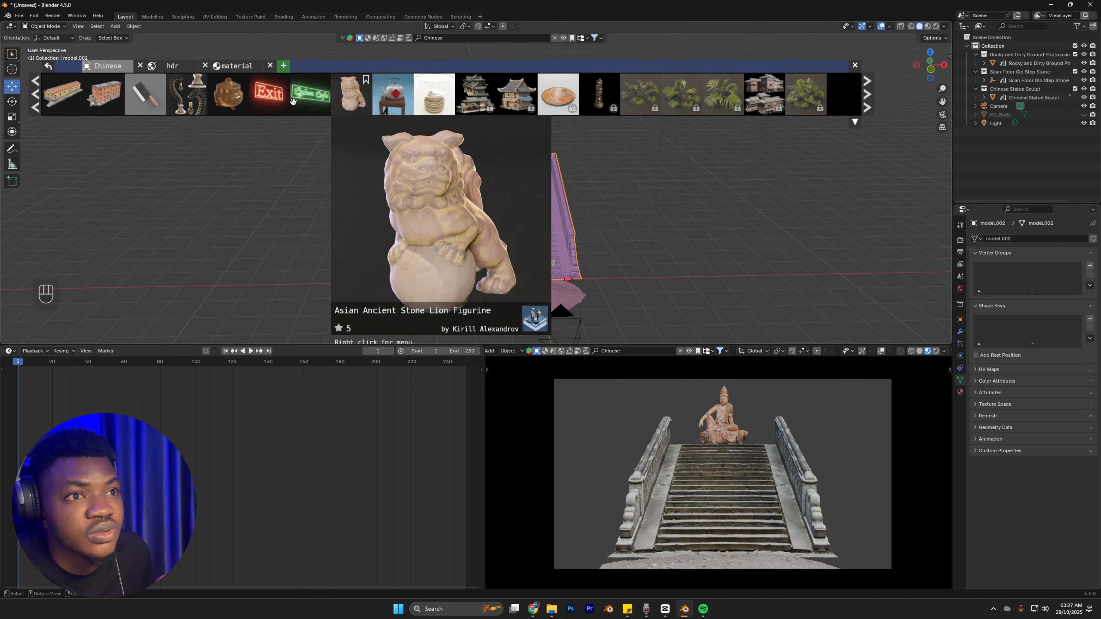
pyautogui.click(39, 90)
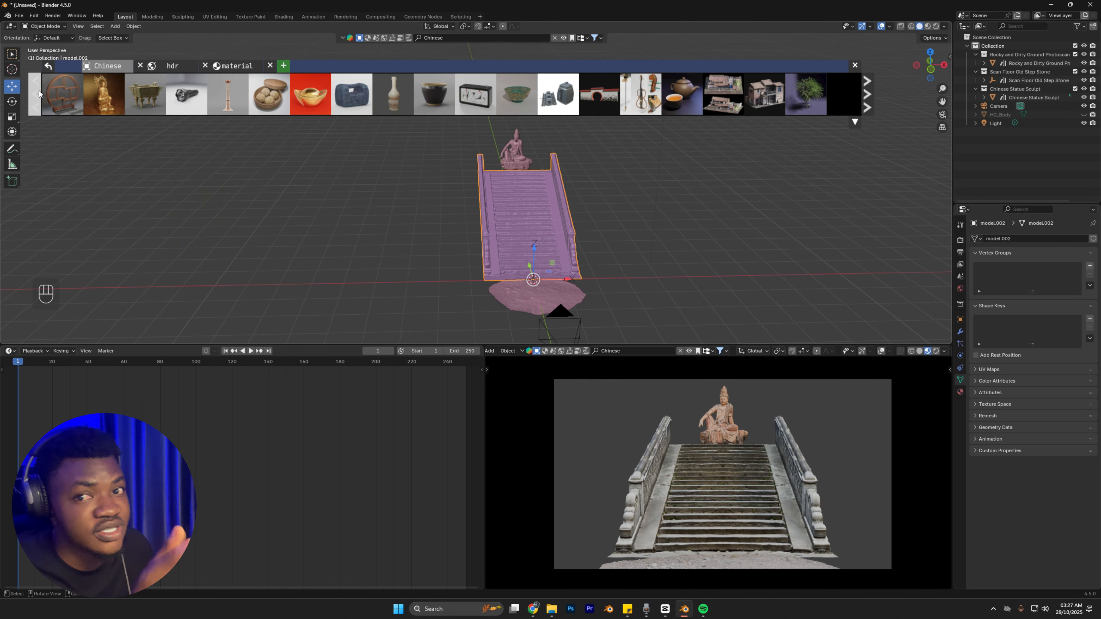
pyautogui.click(39, 91)
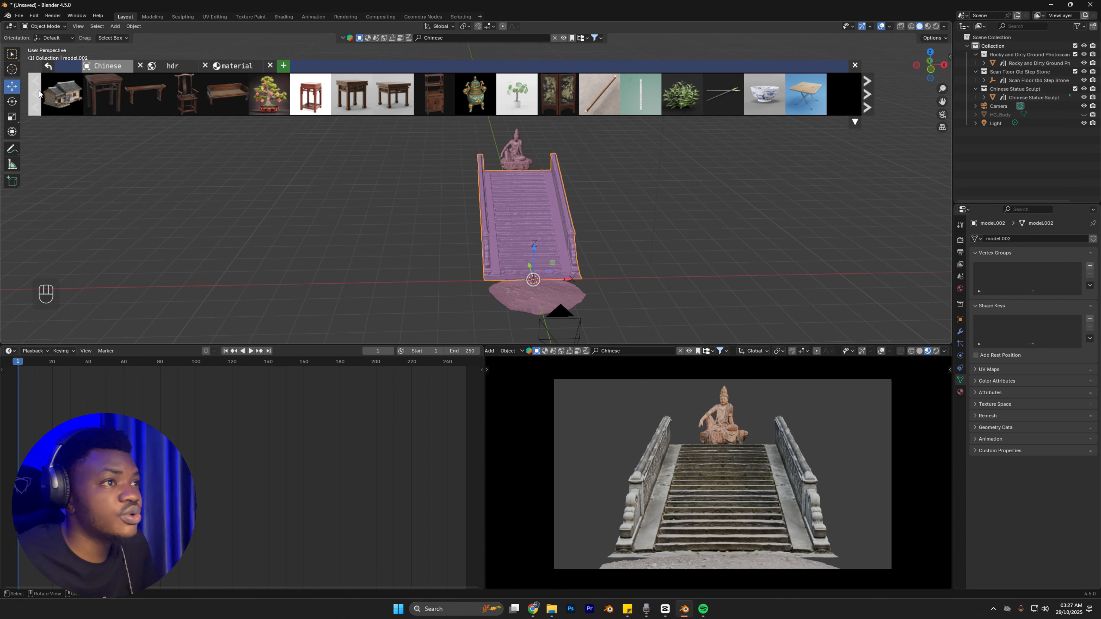
pyautogui.click(39, 91)
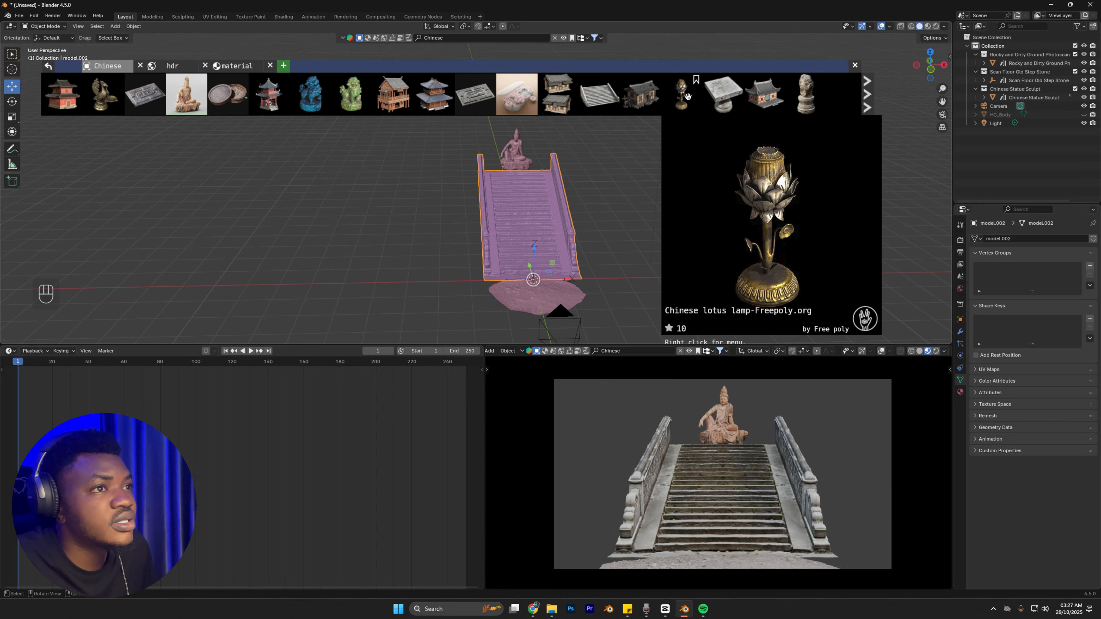
# Step: Place the Scan Chinese Stone Sculpture model at the foot of the stairs and close the asset bar
pyautogui.moveTo(804, 104)
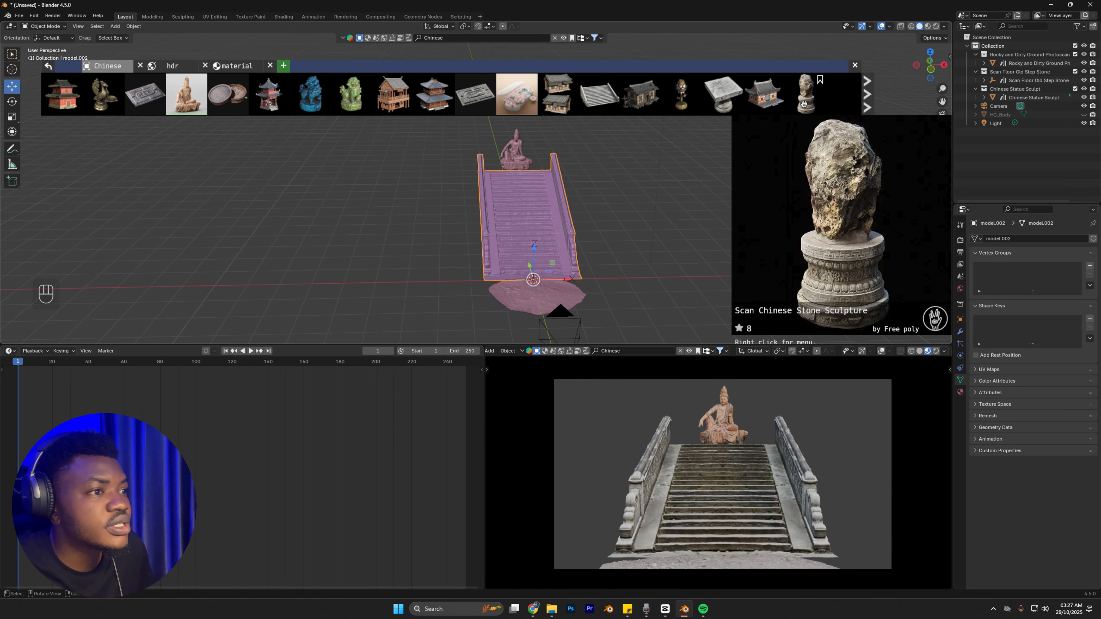
pyautogui.moveTo(804, 104); pyautogui.dragTo(527, 263)
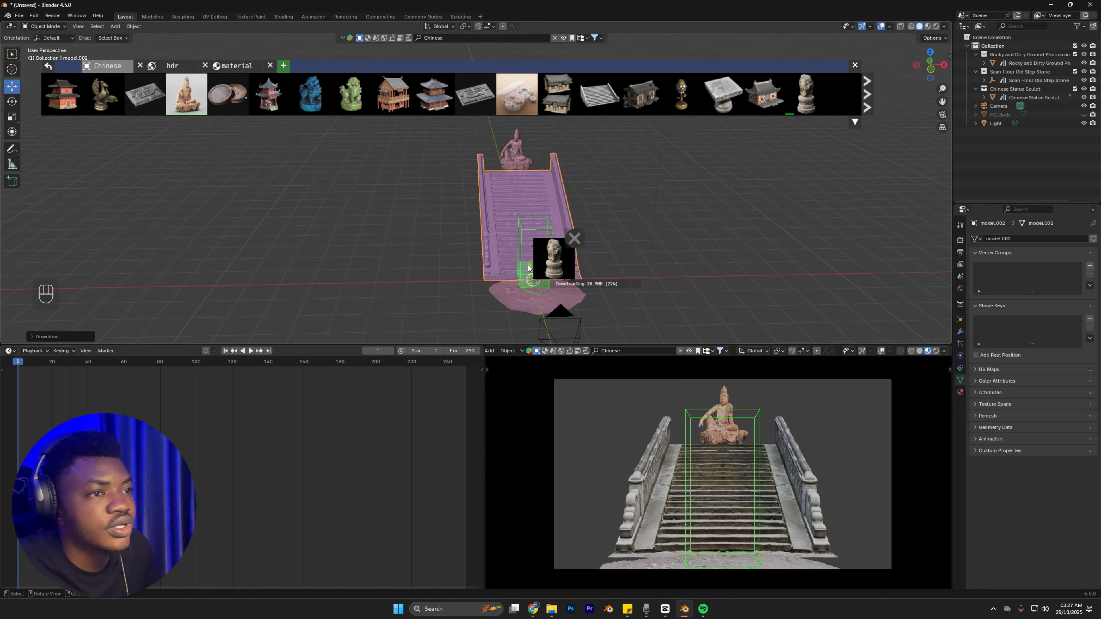
pyautogui.click(856, 66)
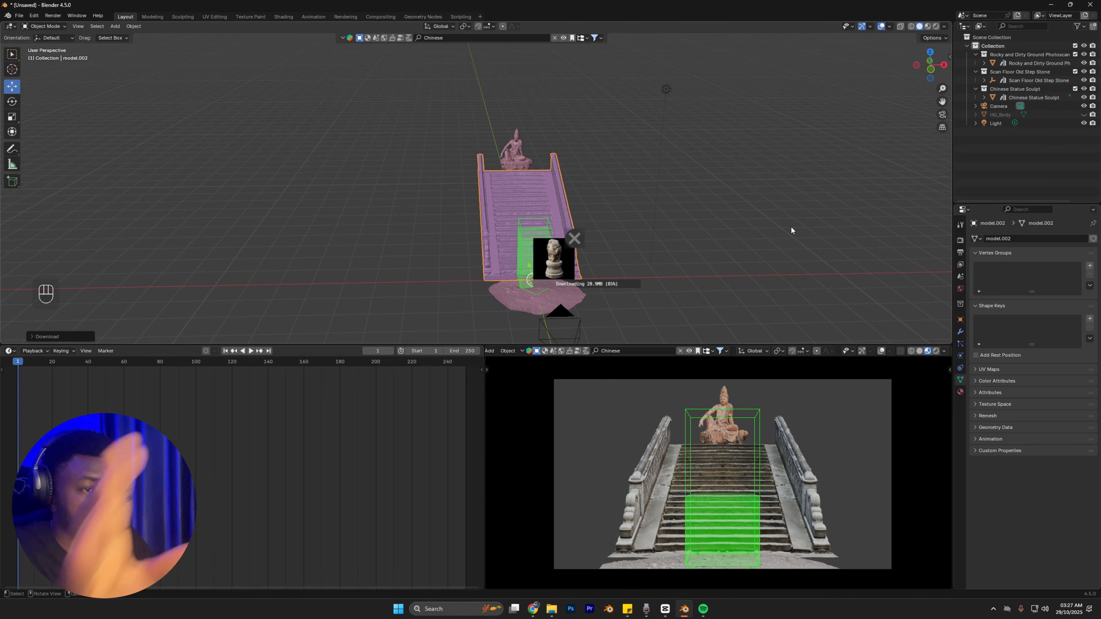
# Step: In top view, move the stone sculpture beside the foot of the stairs, about 2.03 m along X and 1.15 m along Y
pyautogui.press('KP_Decimal')
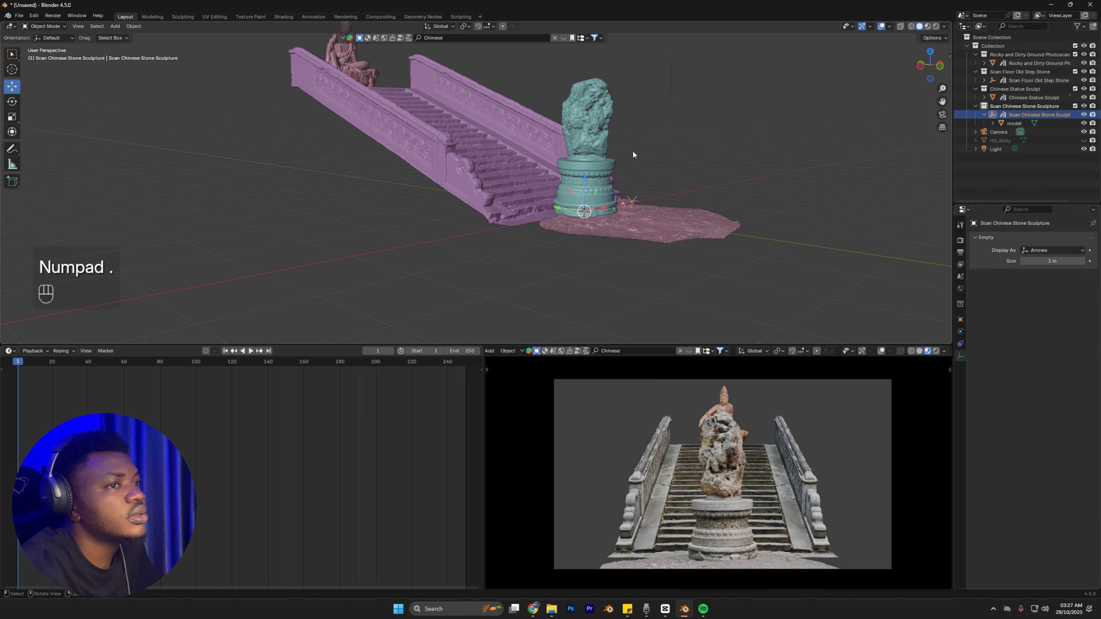
pyautogui.moveTo(632, 154); pyautogui.dragTo(512, 232, button='middle')
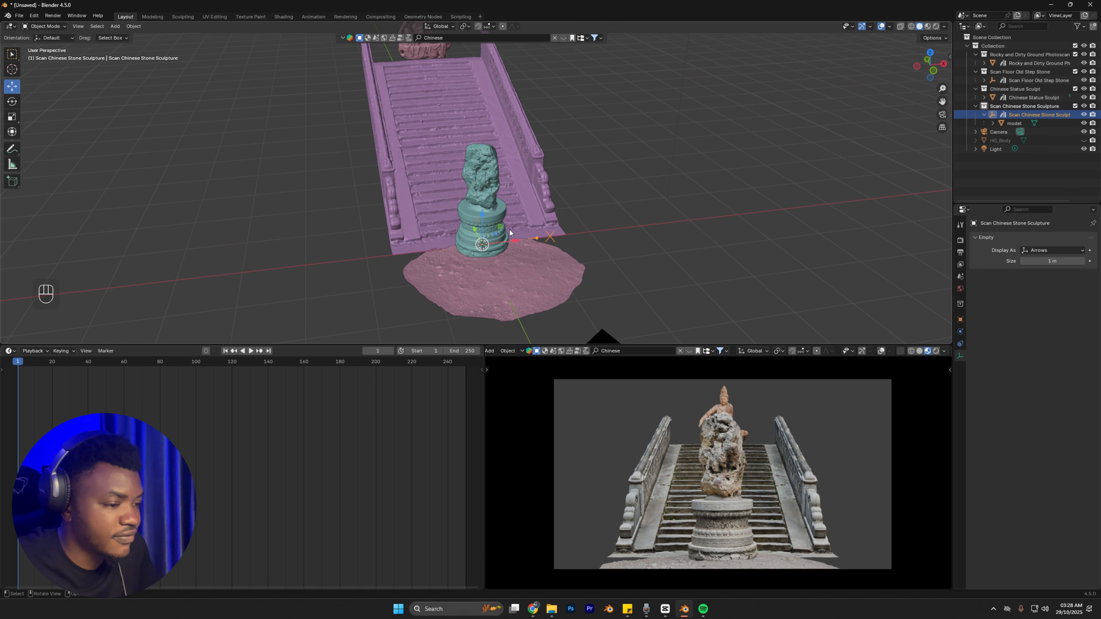
pyautogui.press('KP_7')
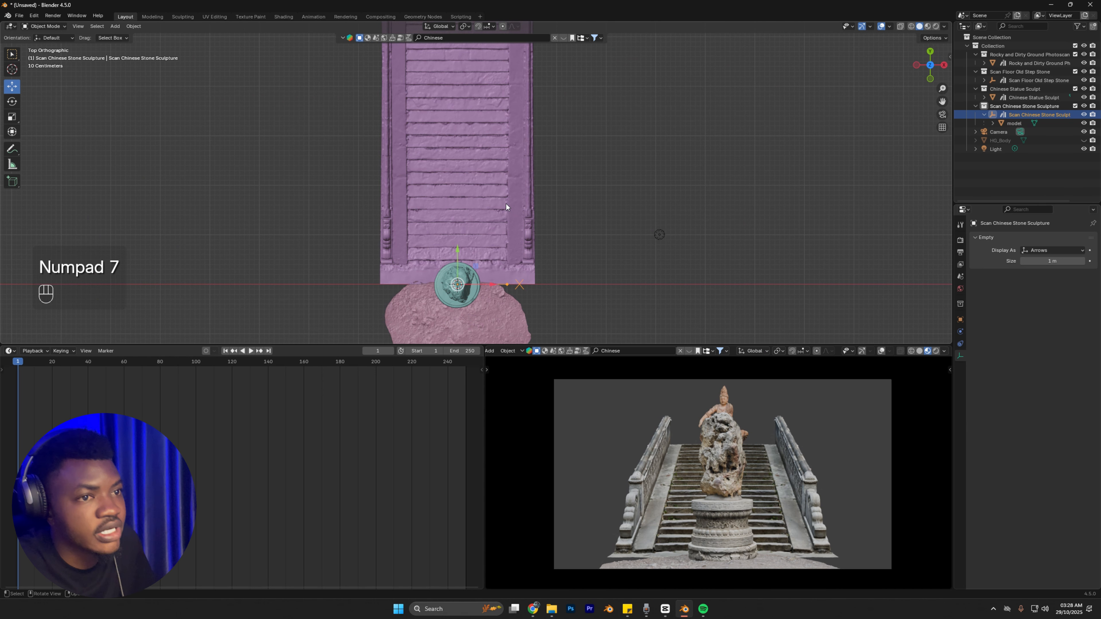
pyautogui.press('g')
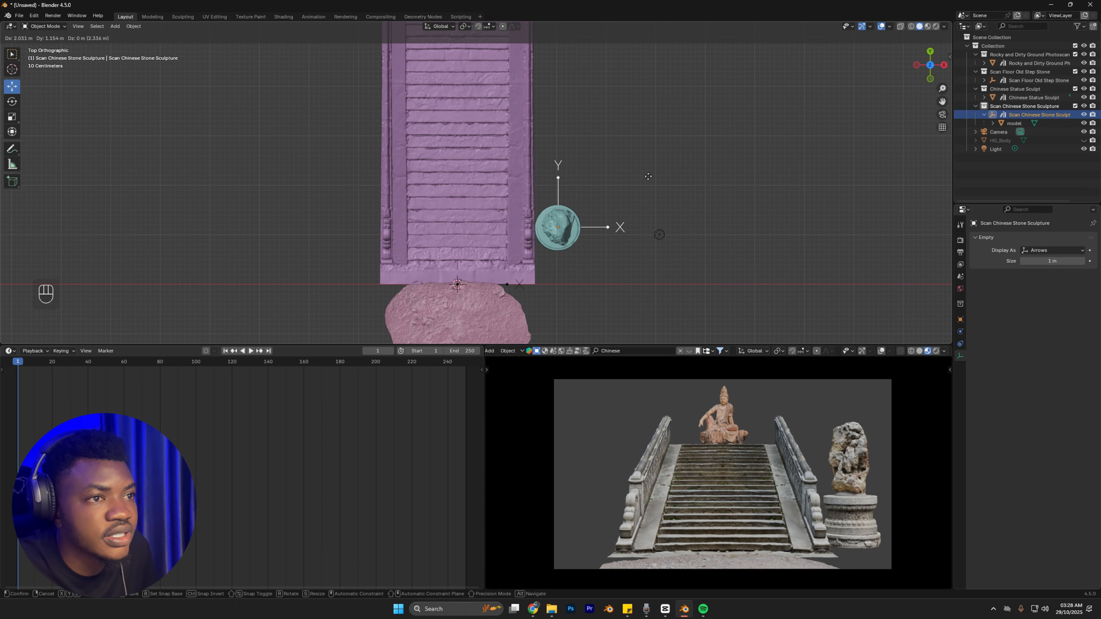
pyautogui.click(648, 176)
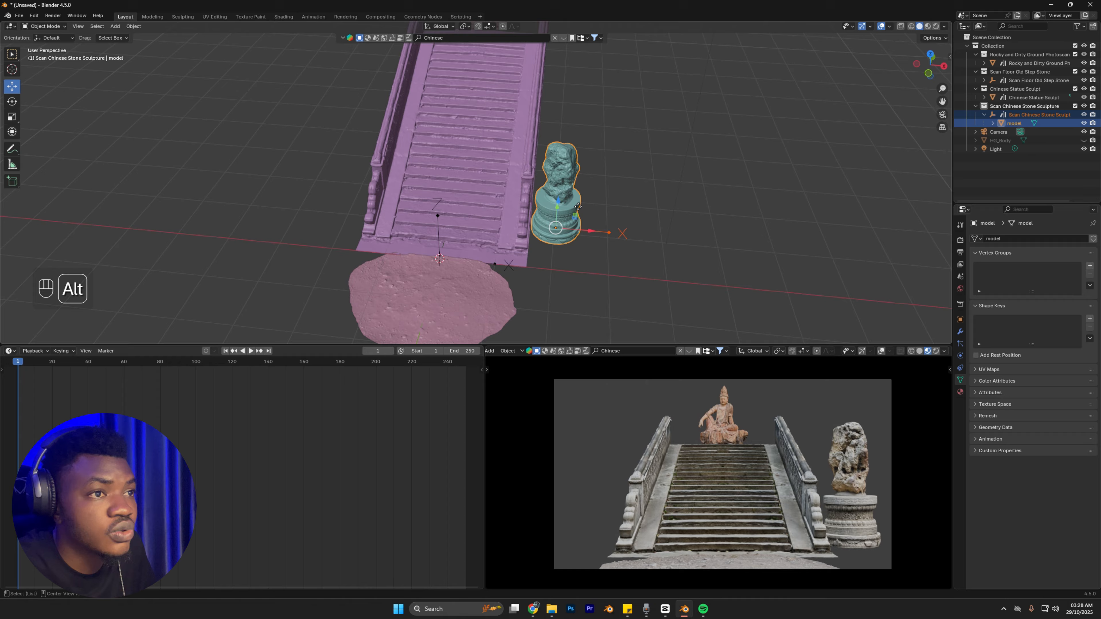
# Step: Make a linked duplicate of the stone sculpture and move it about 4 m along negative X to the other side of the stairs
pyautogui.hotkey('alt', 'd')
pyautogui.rightClick(568, 156)
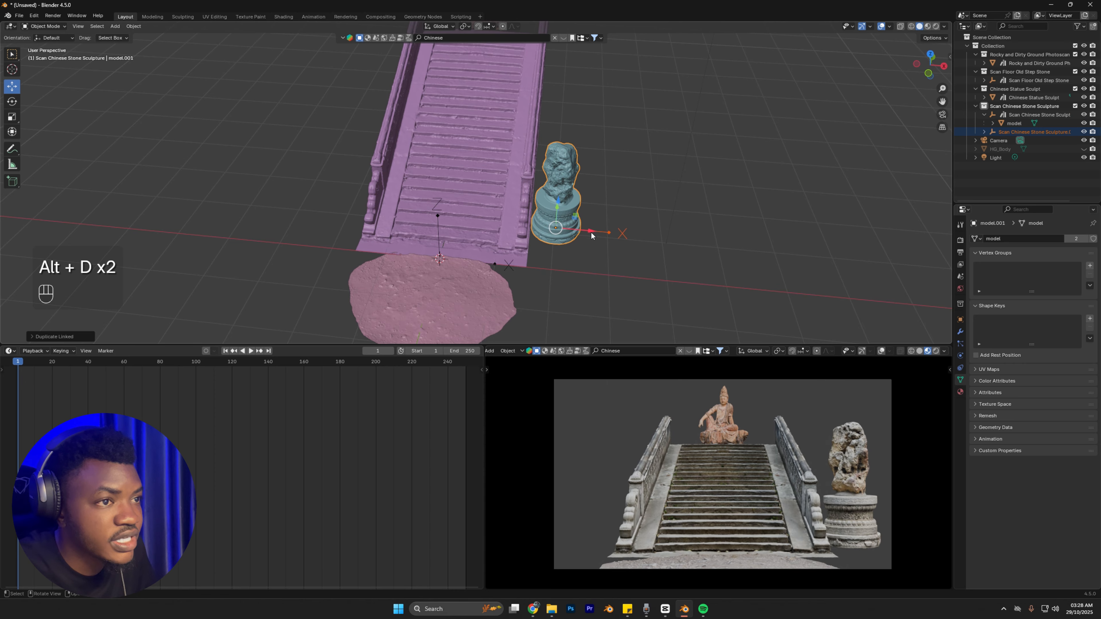
pyautogui.hotkey('alt', 'd')
pyautogui.press('x')
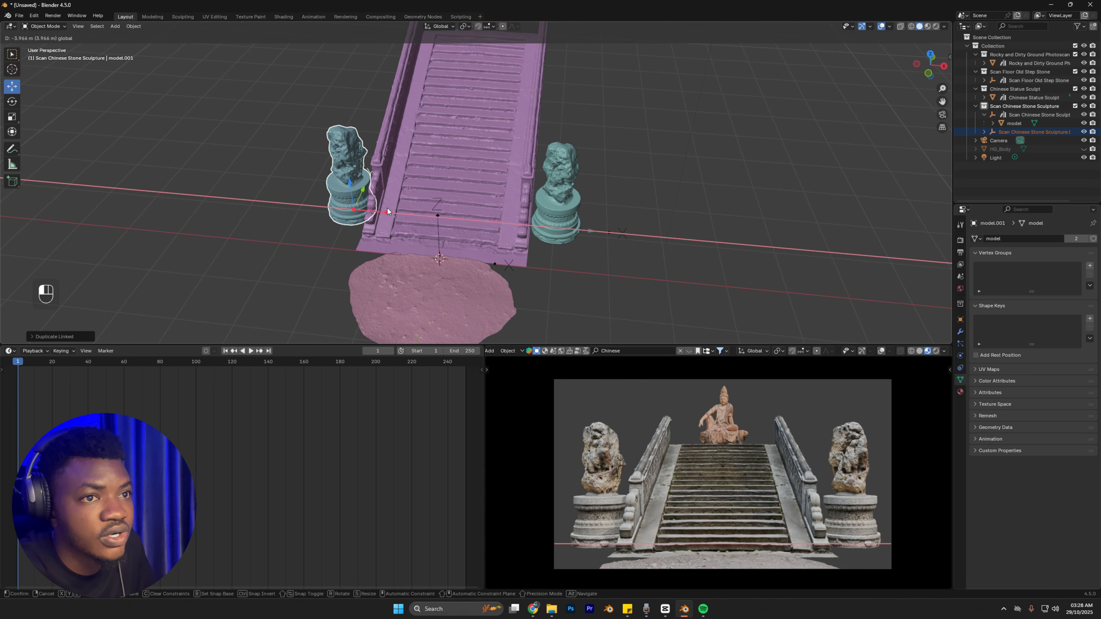
pyautogui.click(387, 208)
# Step: Mirror the duplicated stone sculpture by scaling it by -1 along X
pyautogui.scroll(1, 356, 196)
pyautogui.keyDown('shift'); pyautogui.moveTo(357, 196); pyautogui.dragTo(484, 213, button='middle'); pyautogui.keyUp('shift')
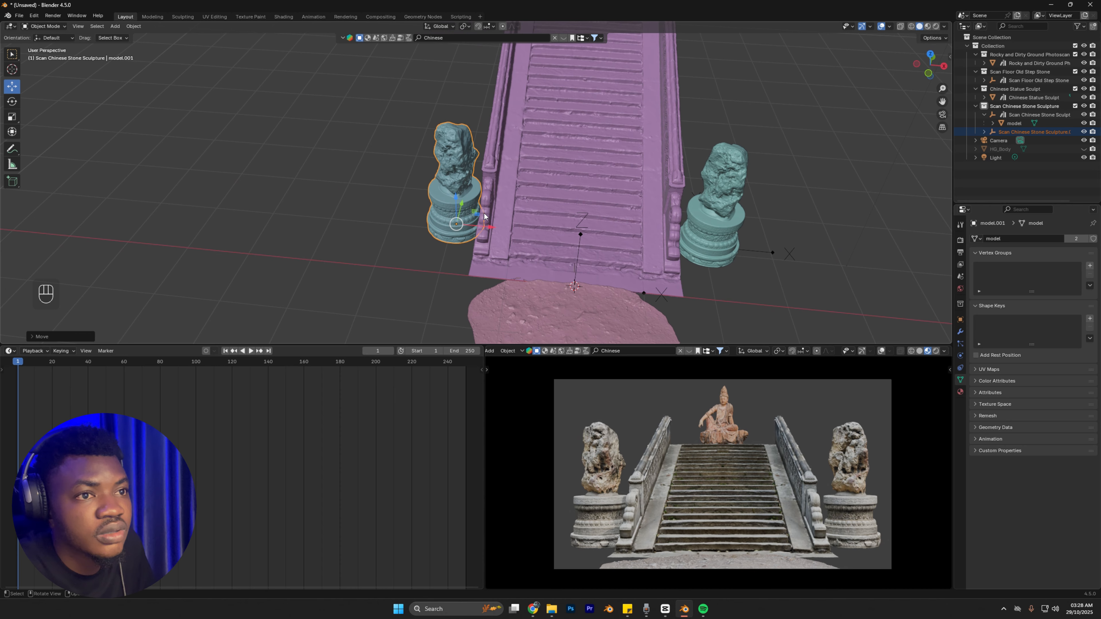
pyautogui.click(12, 116)
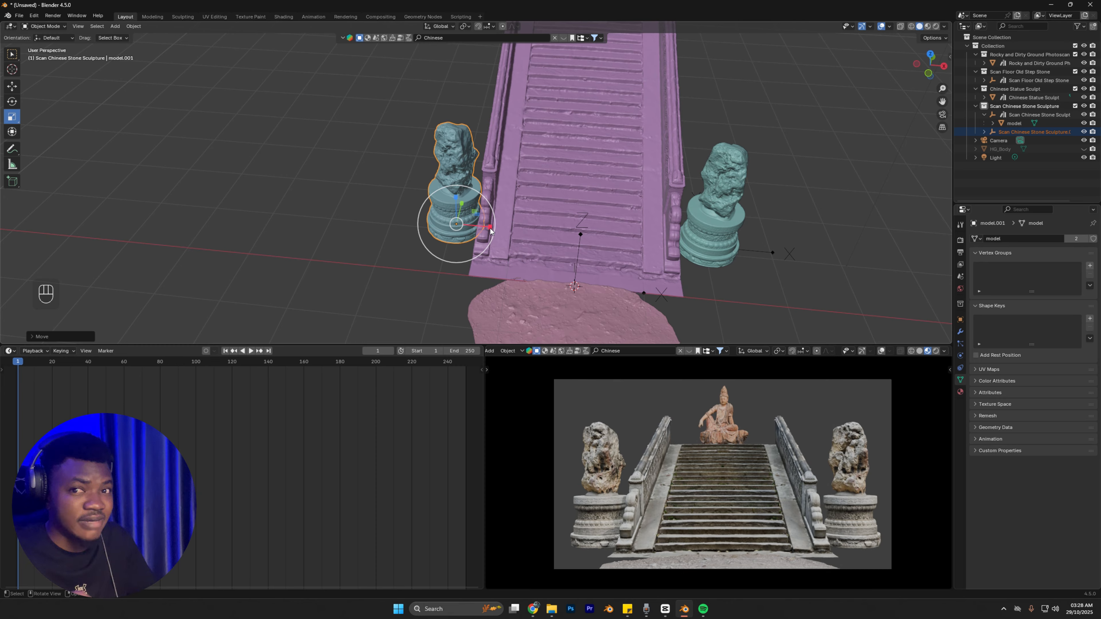
pyautogui.press('s')
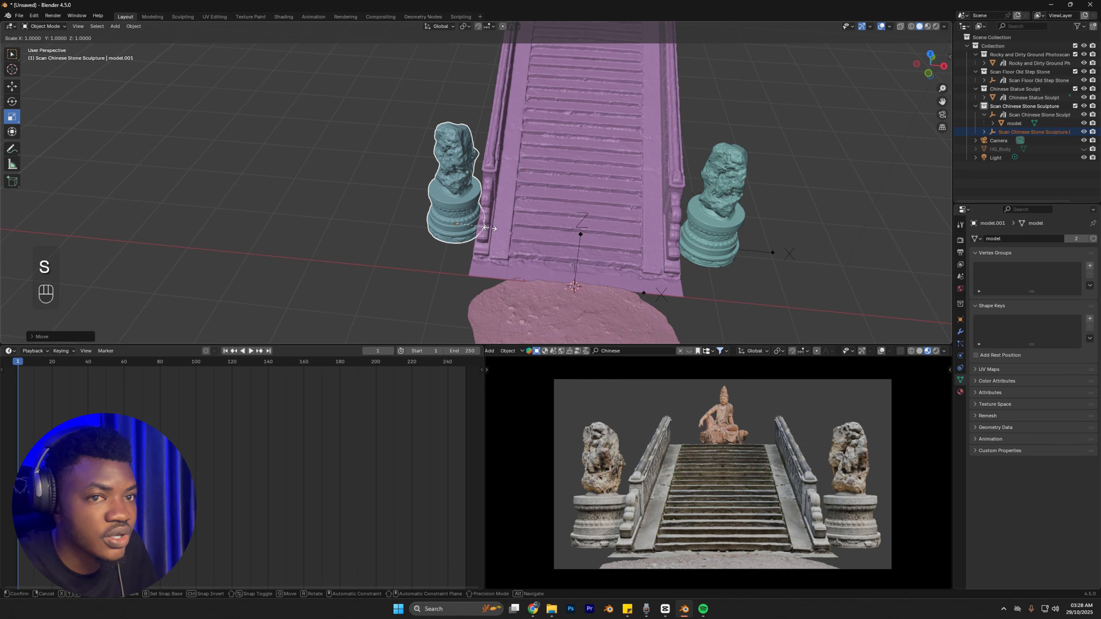
pyautogui.press('x')
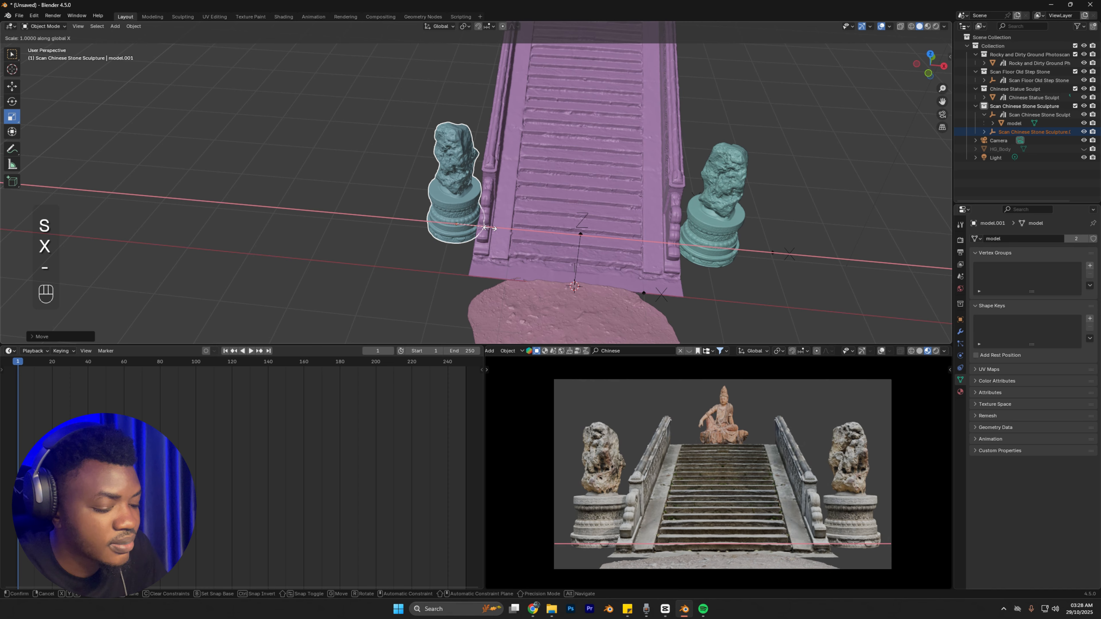
pyautogui.write('-1')
pyautogui.press('Return')
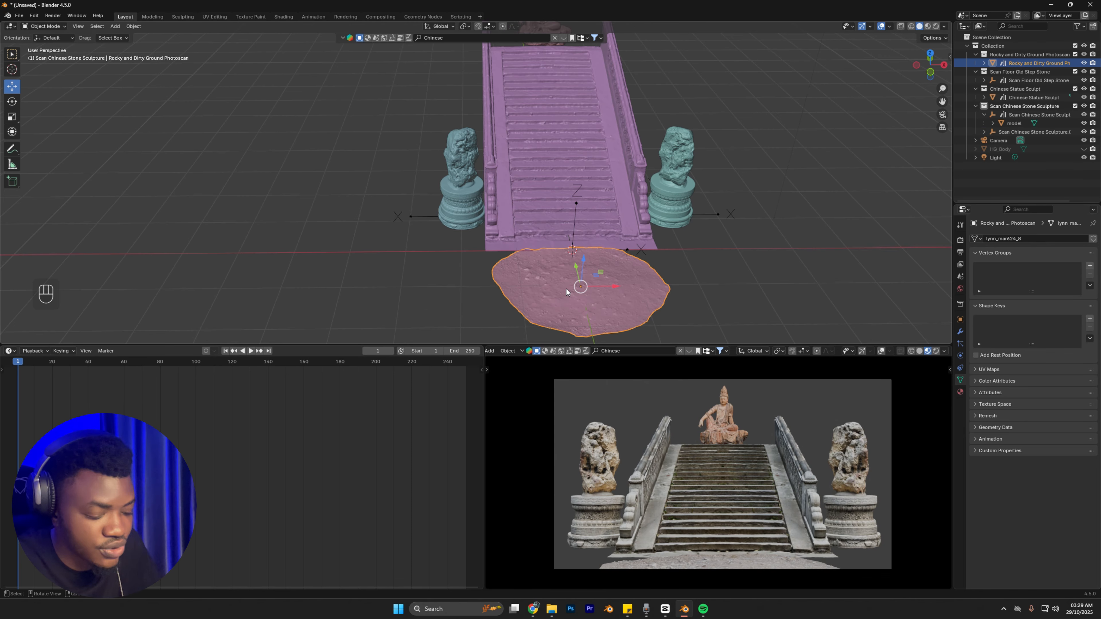
# Step: Make two linked duplicates of the rocky ground patch and place one on each side of the original along X
pyautogui.hotkey('alt', 'd')
pyautogui.rightClick(568, 261)
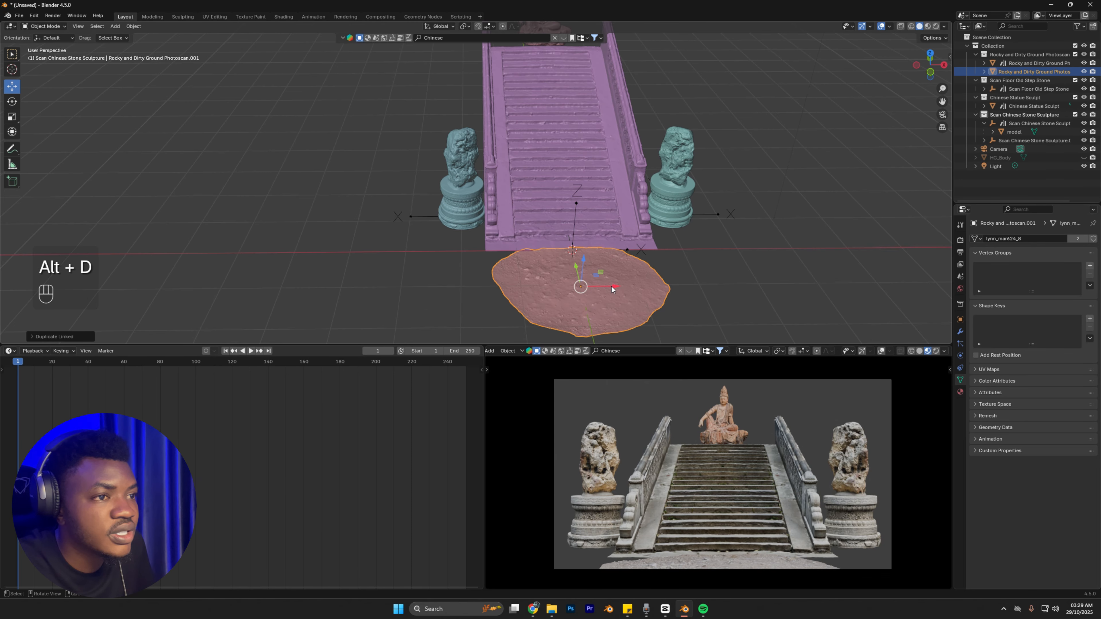
pyautogui.moveTo(612, 290); pyautogui.dragTo(465, 300)
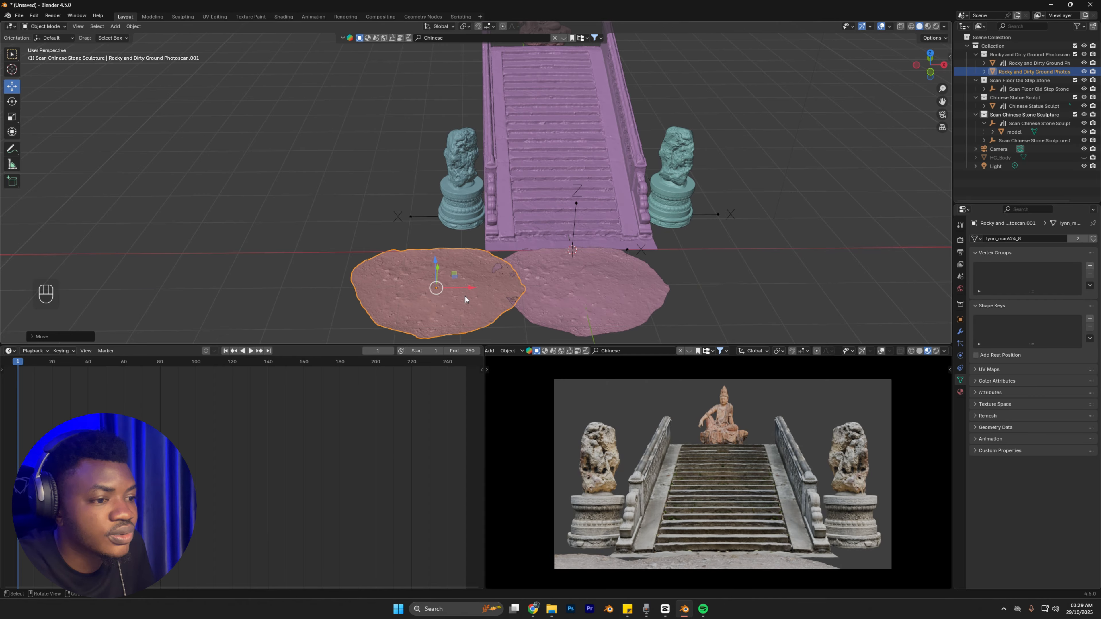
pyautogui.hotkey('alt', 'd')
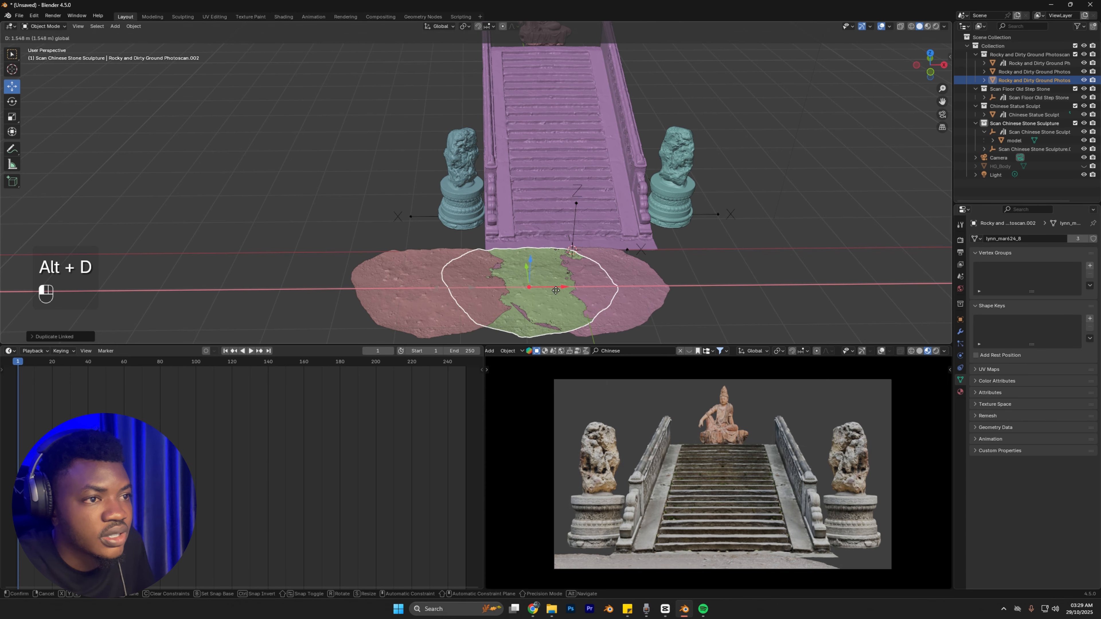
pyautogui.click(758, 292)
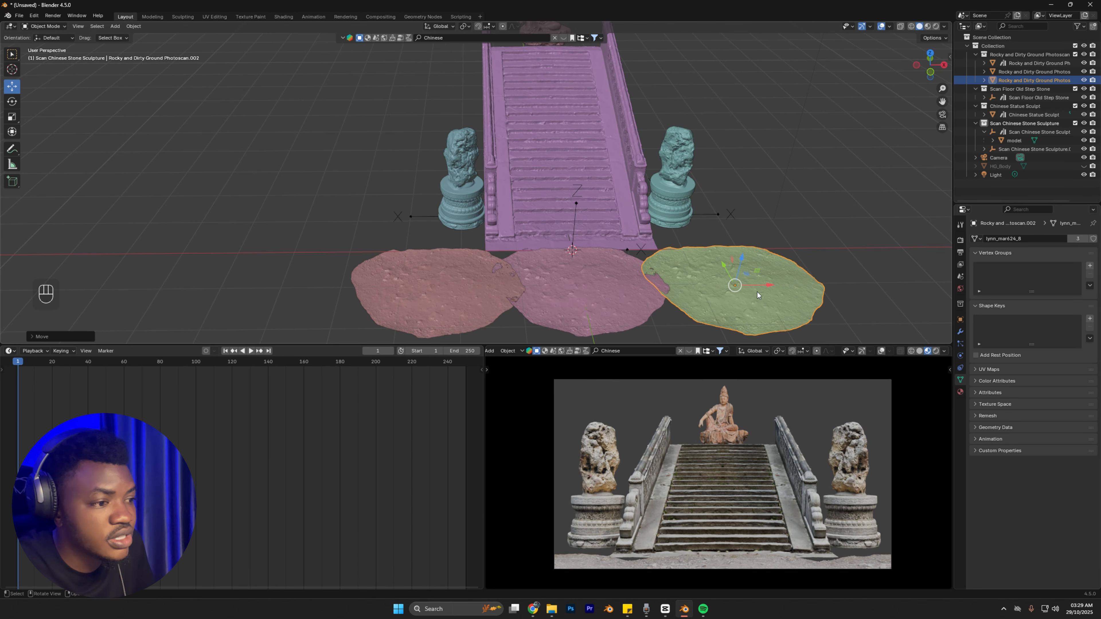
pyautogui.scroll(-3, 693, 277)
pyautogui.moveTo(638, 265); pyautogui.dragTo(611, 166, button='middle')
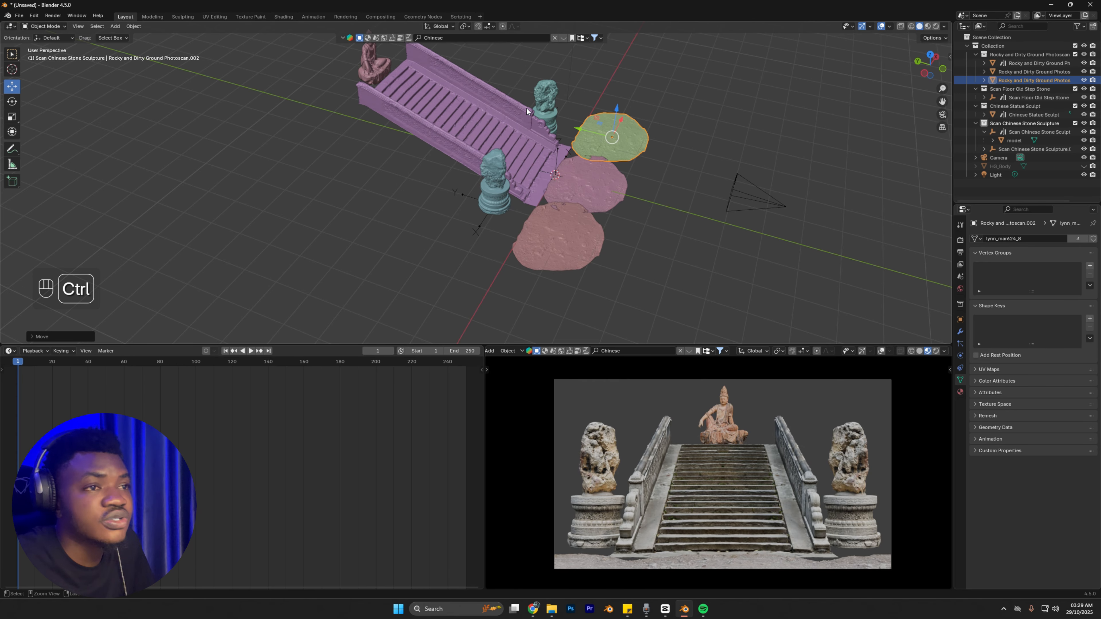
# Step: Save the project in the Lens Sim Short Film folder under the name "Tutorial Blender Kit"
pyautogui.hotkey('ctrl', 's')
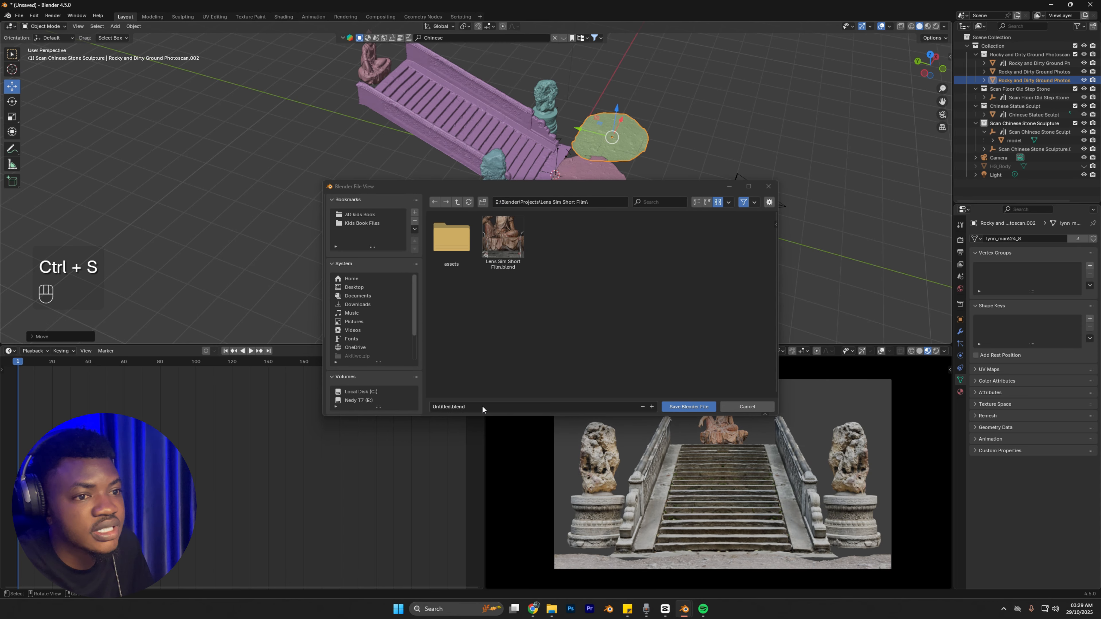
pyautogui.click(482, 406)
pyautogui.write('Tut')
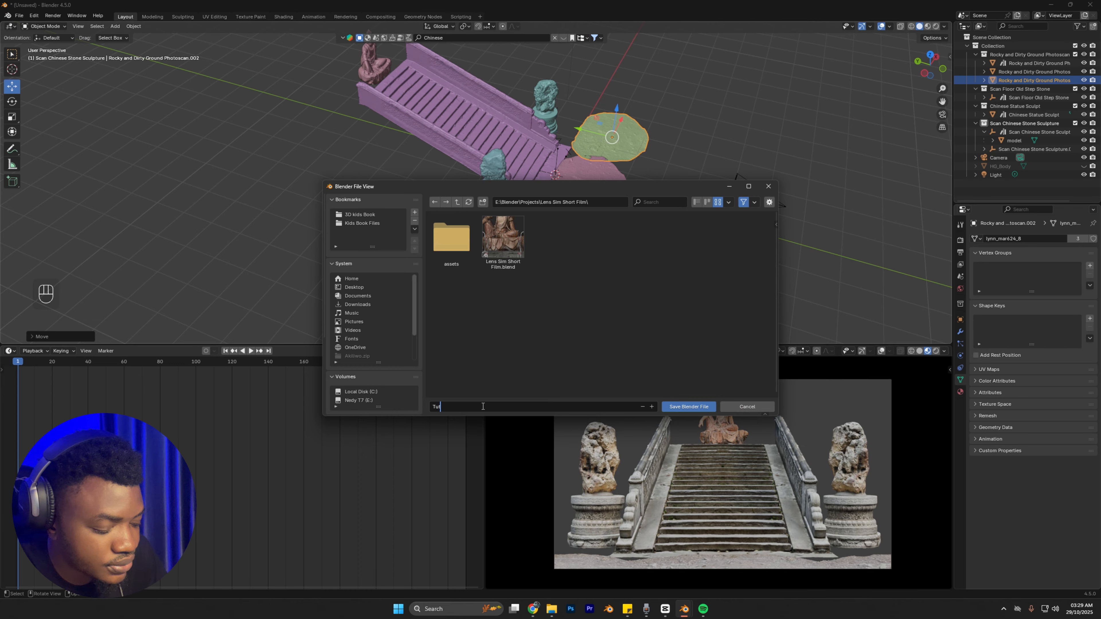
pyautogui.write('orial ')
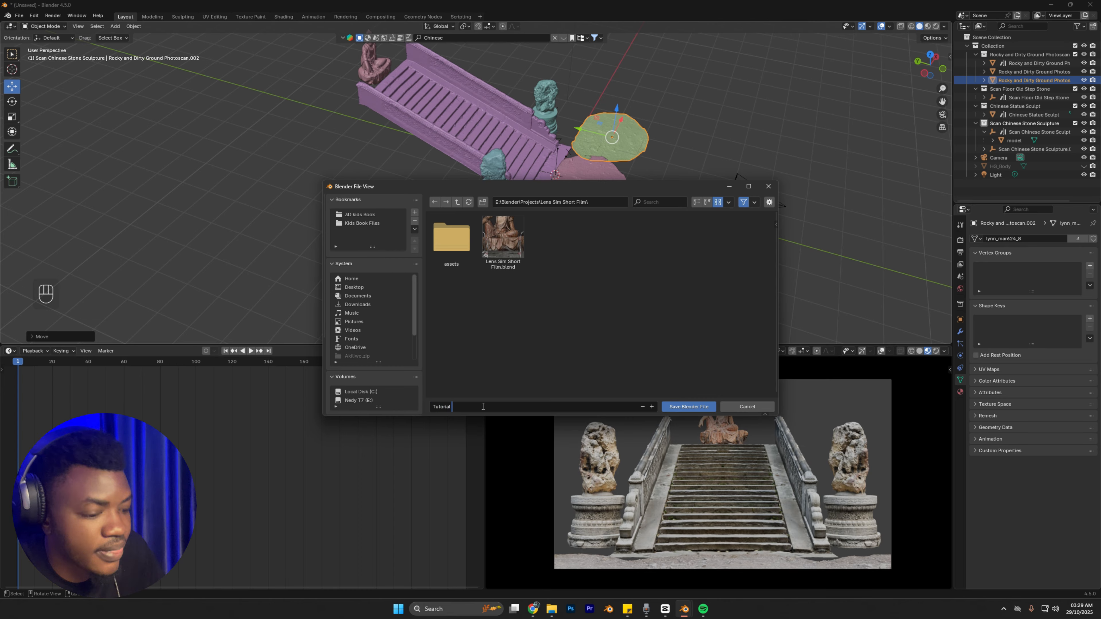
pyautogui.write('Blender Kit')
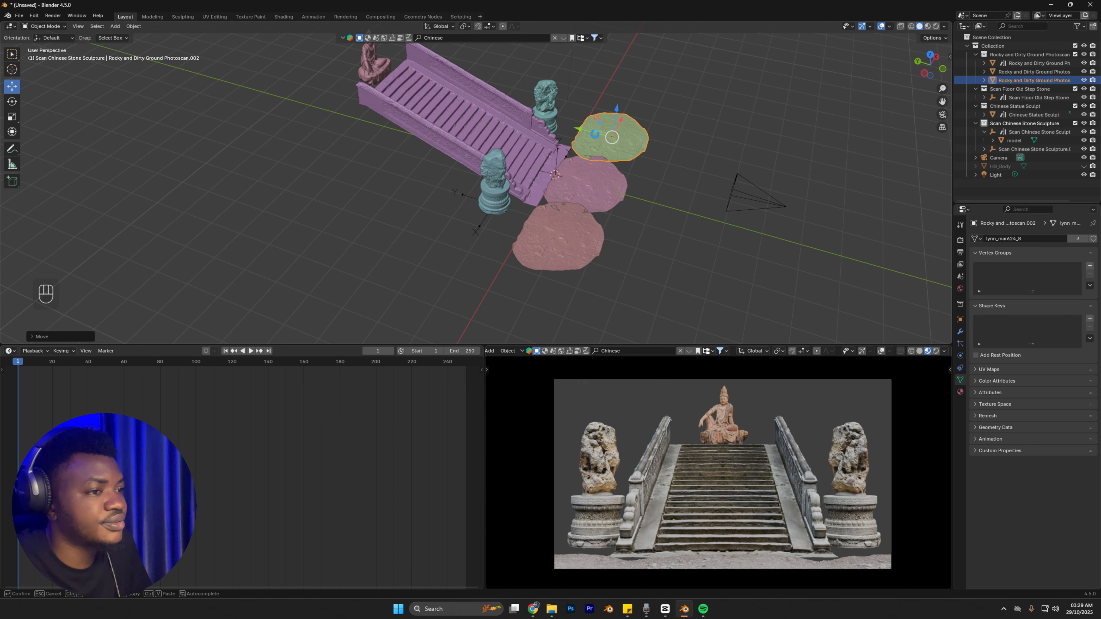
pyautogui.hotkey('ctrl', 's')
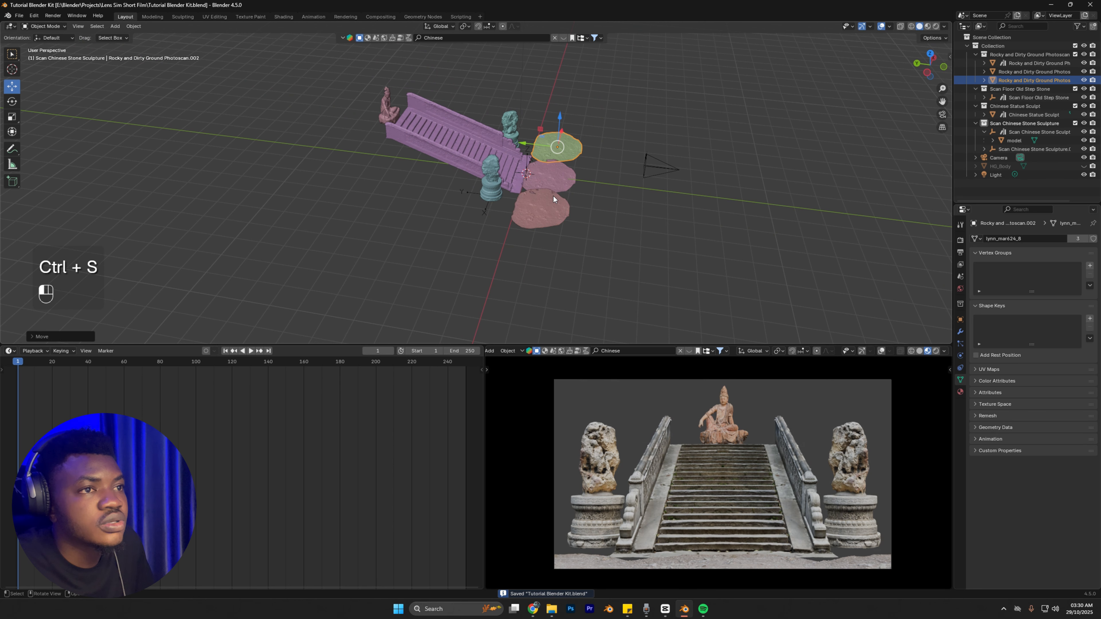
# Step: Extend the ground with two more rows of linked duplicates of the three rocky patches, starting behind the first row under the stairs
pyautogui.keyDown('shift'); pyautogui.click(549, 195); pyautogui.keyUp('shift')
pyautogui.keyDown('shift'); pyautogui.click(554, 176); pyautogui.keyUp('shift')
pyautogui.keyDown('shift'); pyautogui.click(564, 147); pyautogui.keyUp('shift')
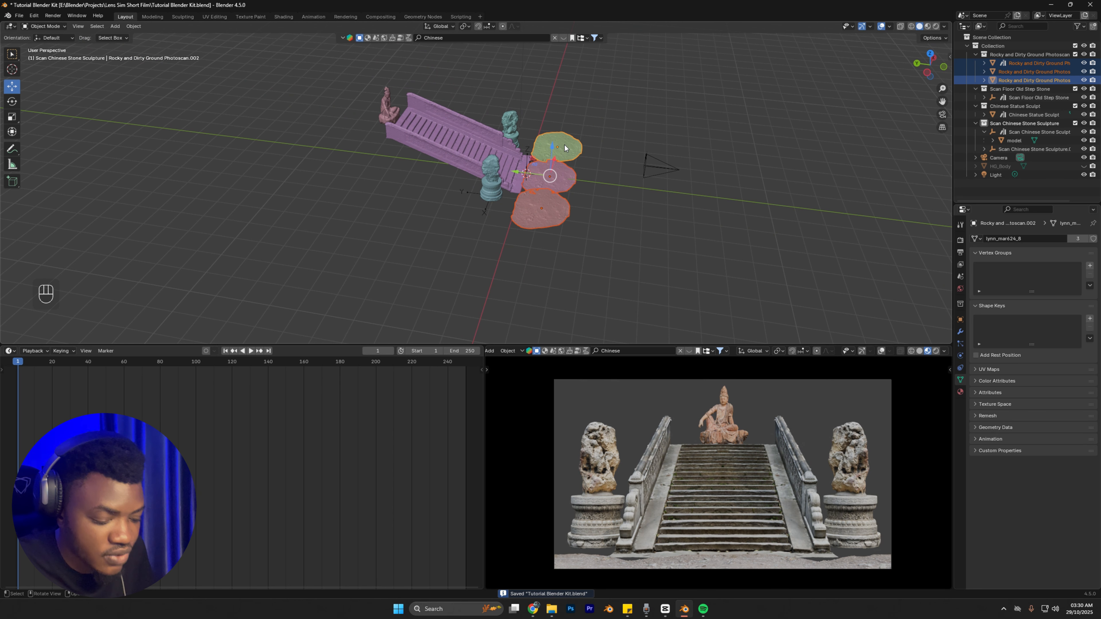
pyautogui.hotkey('alt', 'd')
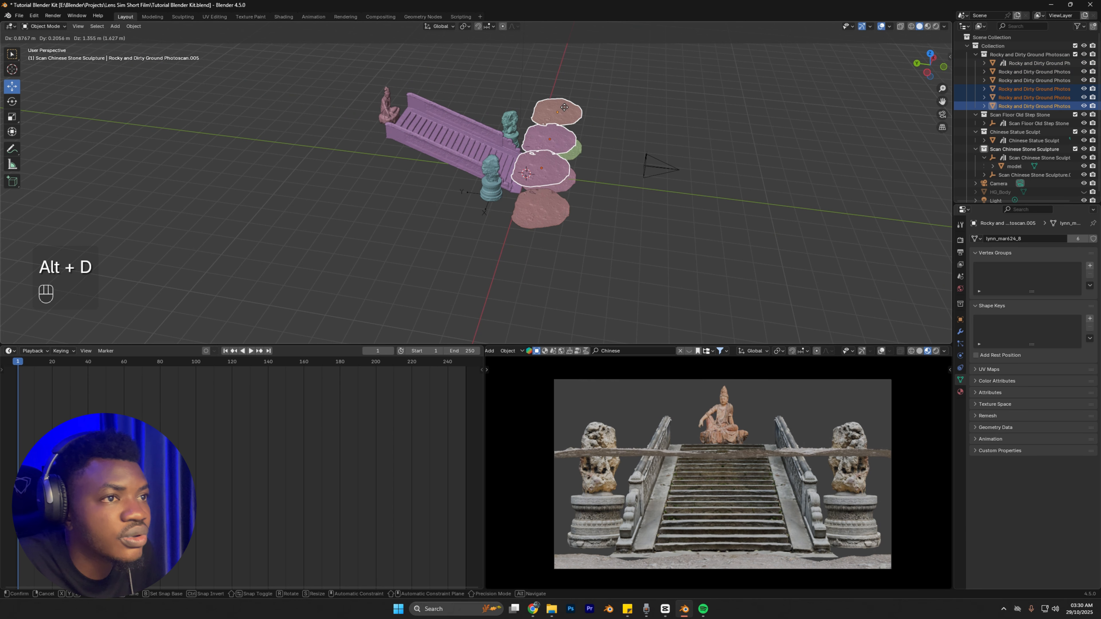
pyautogui.rightClick(540, 182)
pyautogui.moveTo(534, 174); pyautogui.dragTo(463, 162)
pyautogui.hotkey('alt', 'd')
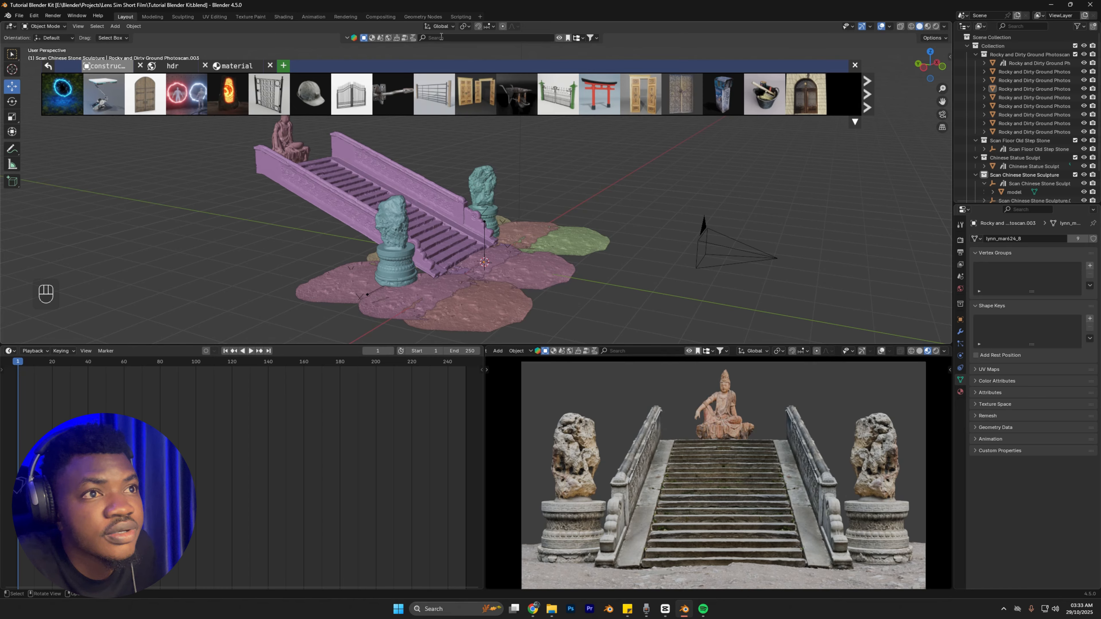
# Step: Search the model library for "concrete barricade"
pyautogui.click(441, 37)
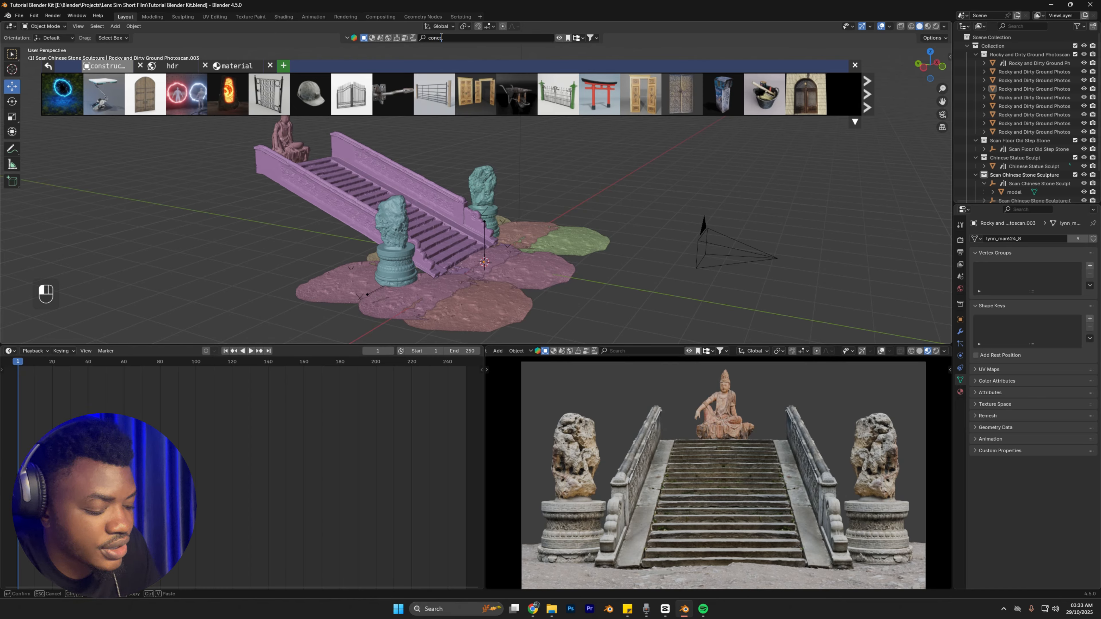
pyautogui.write('concrete barricade')
pyautogui.press('Return')
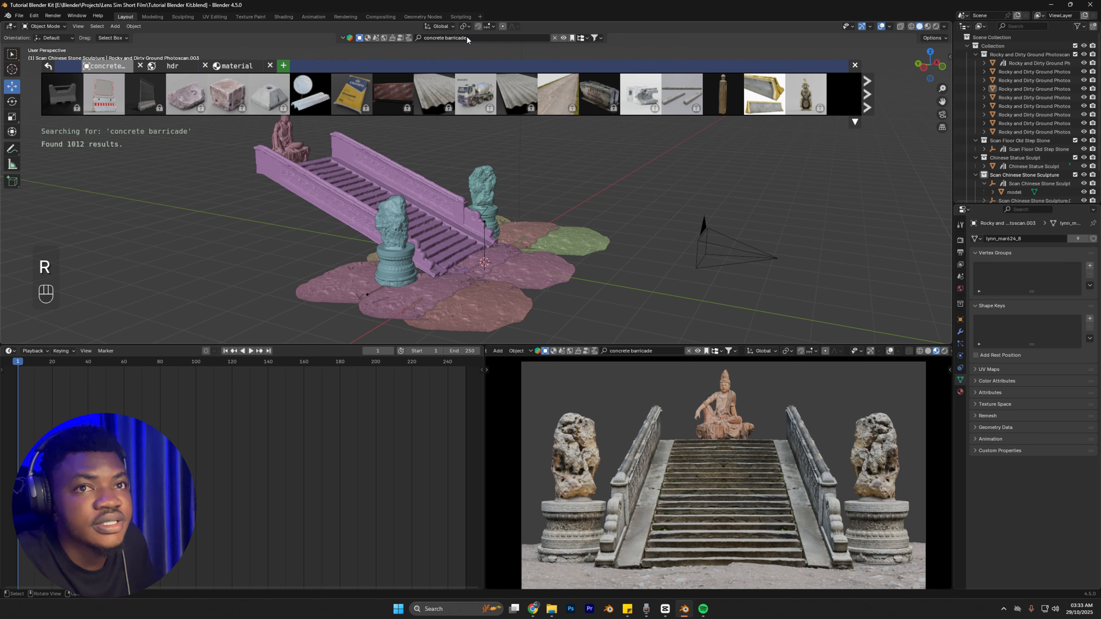
# Step: List free models first and place the Urban Concrete Barricade on the ground at the foot of the stairs
pyautogui.click(597, 38)
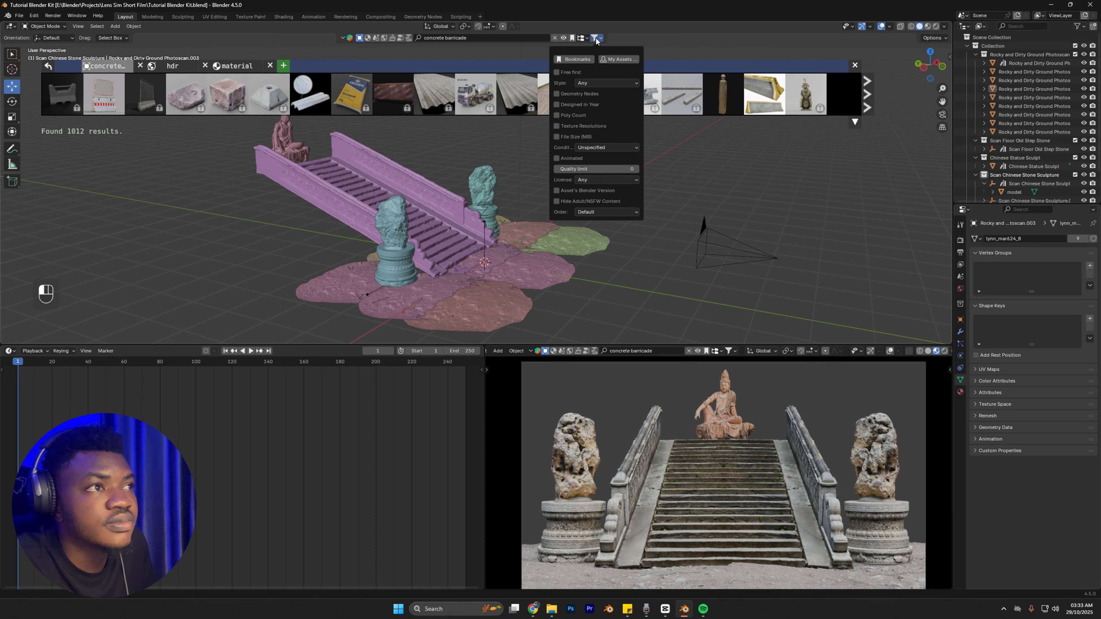
pyautogui.click(569, 70)
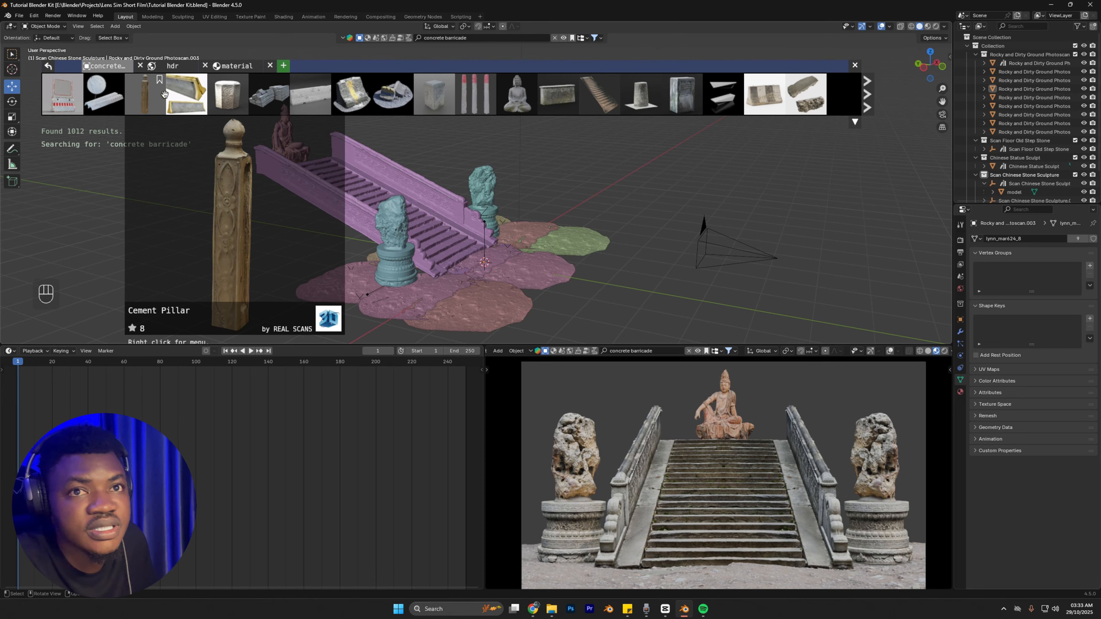
pyautogui.moveTo(62, 106)
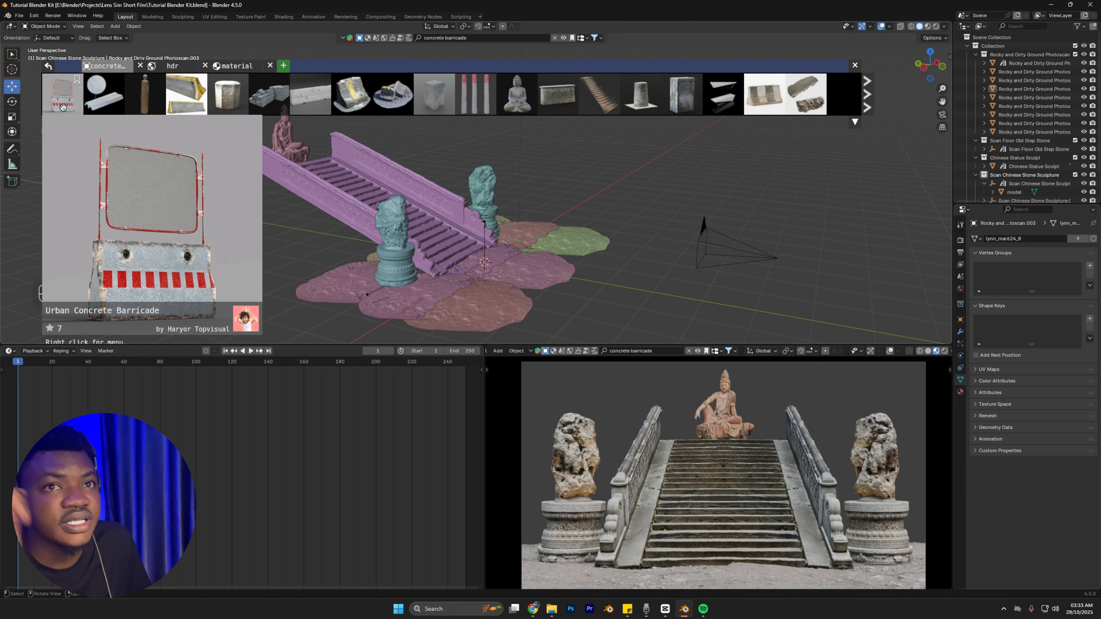
pyautogui.moveTo(62, 107); pyautogui.dragTo(486, 243)
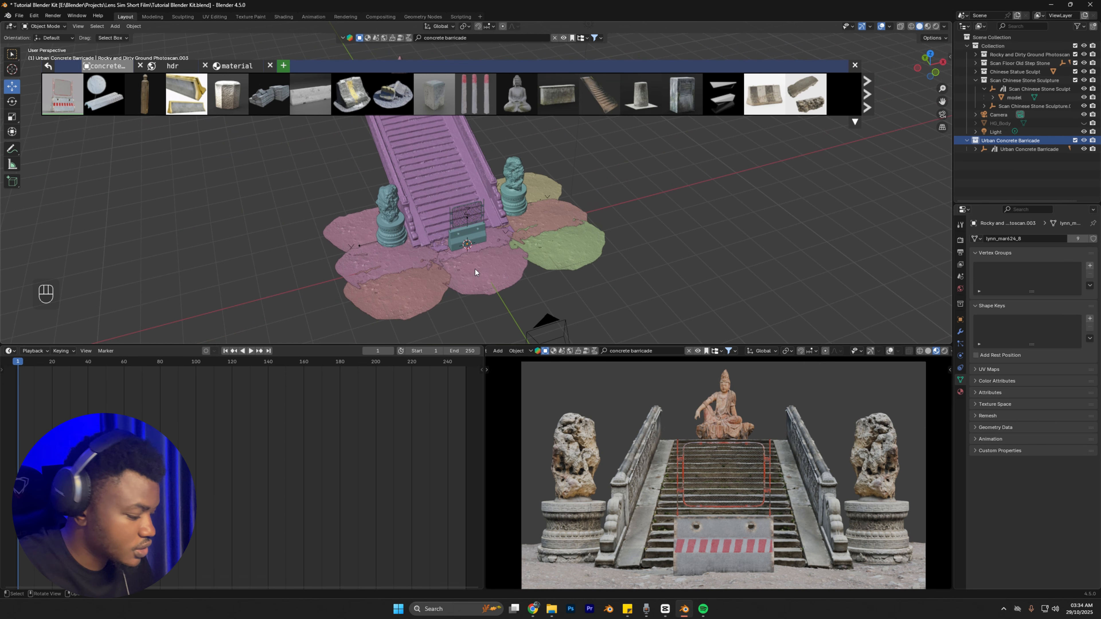
# Step: Move the whole barricade off the rocky ground, about 3.5 m toward the camera and 0.9 m sideways along X
pyautogui.press('KP_7')
pyautogui.press('g')
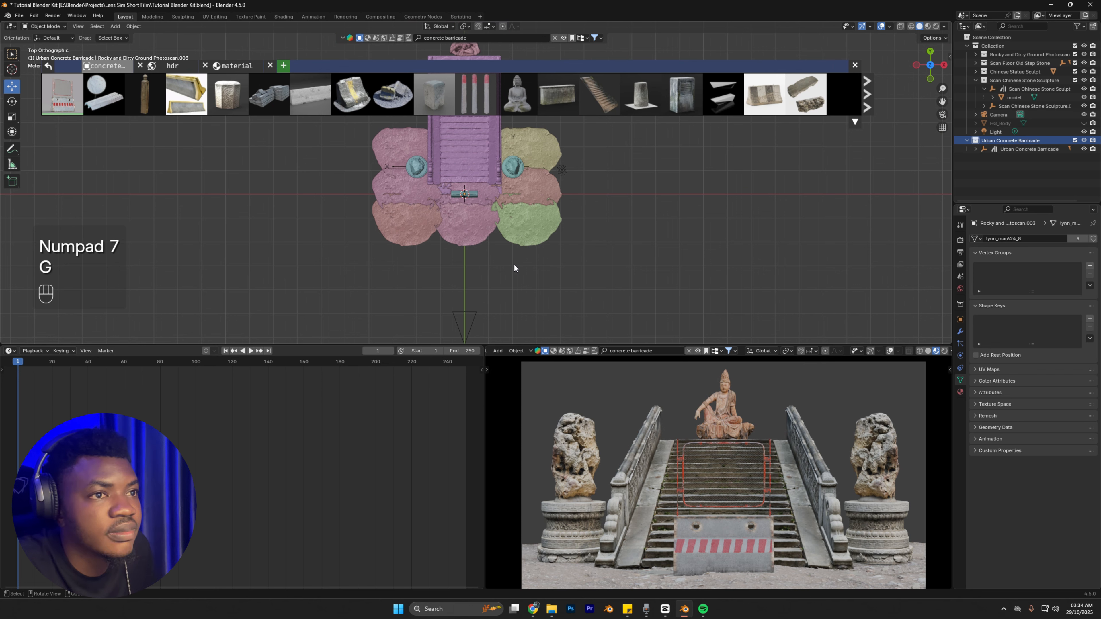
pyautogui.click(1030, 148)
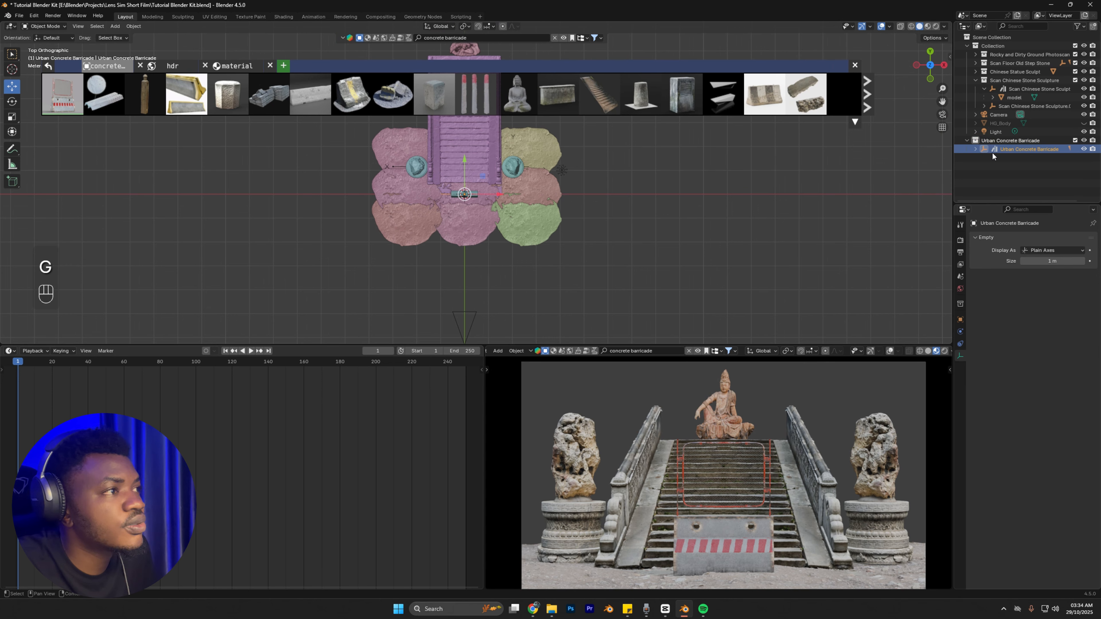
pyautogui.press('g')
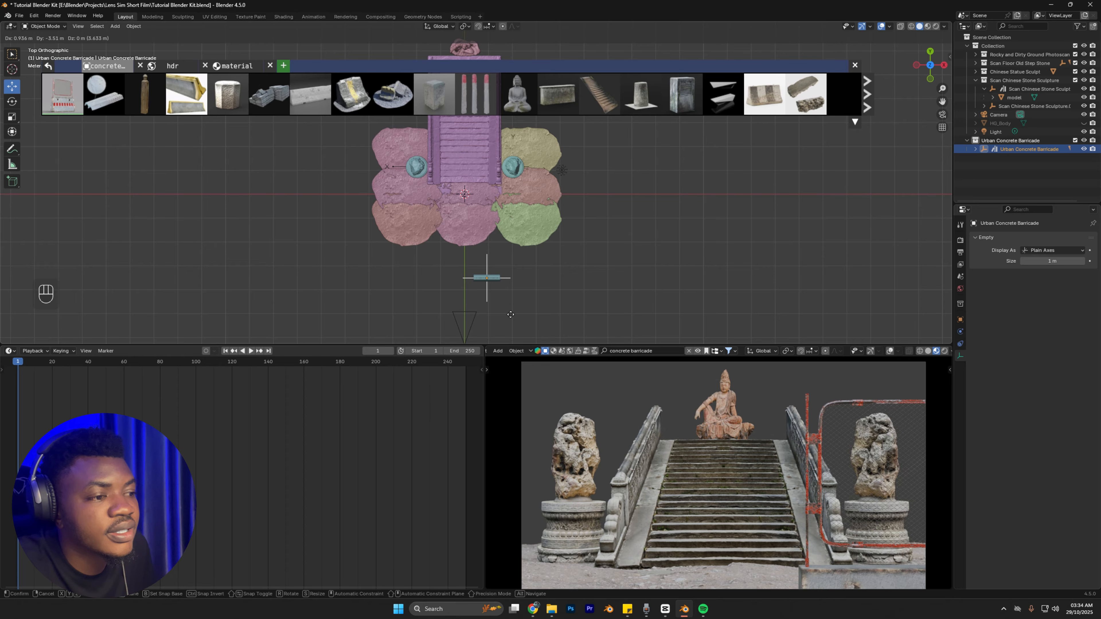
pyautogui.click(511, 315)
pyautogui.moveTo(510, 315); pyautogui.dragTo(542, 219, button='middle')
pyautogui.scroll(5, 508, 253)
pyautogui.scroll(-2, 542, 219)
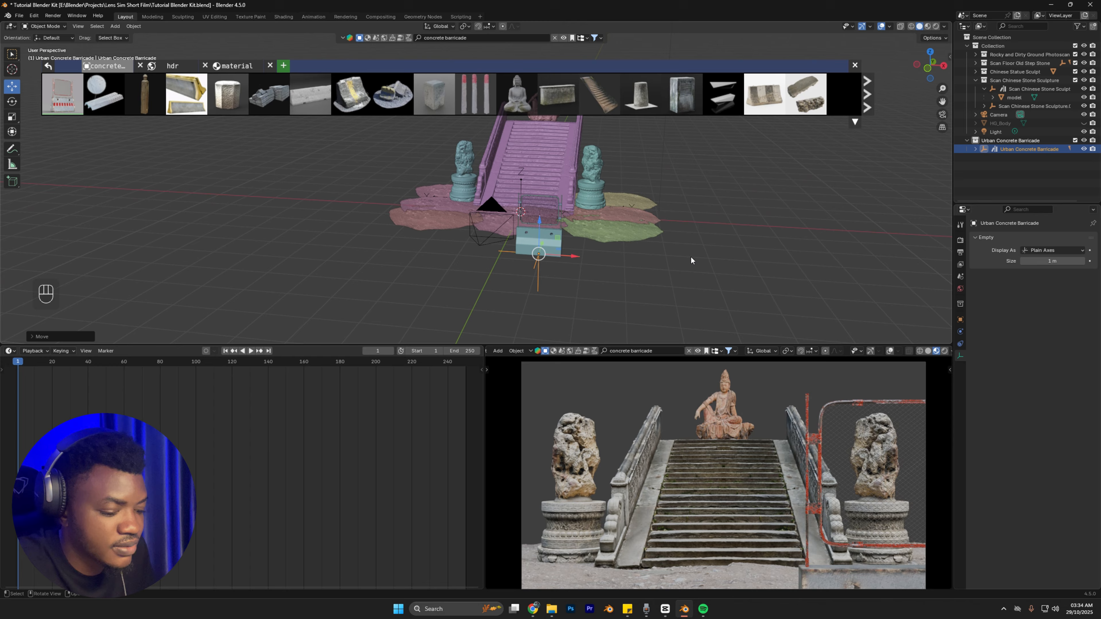
# Step: Scale the barricade up slightly and shift it along X so it stands in front of the right-hand sculpture in the camera view
pyautogui.press('s')
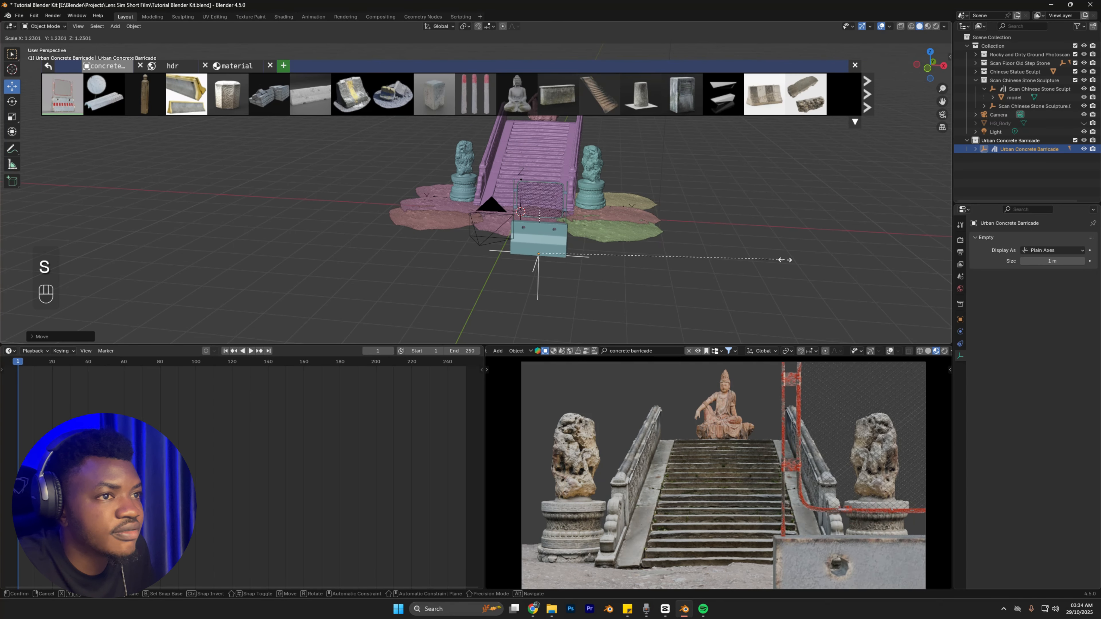
pyautogui.click(796, 263)
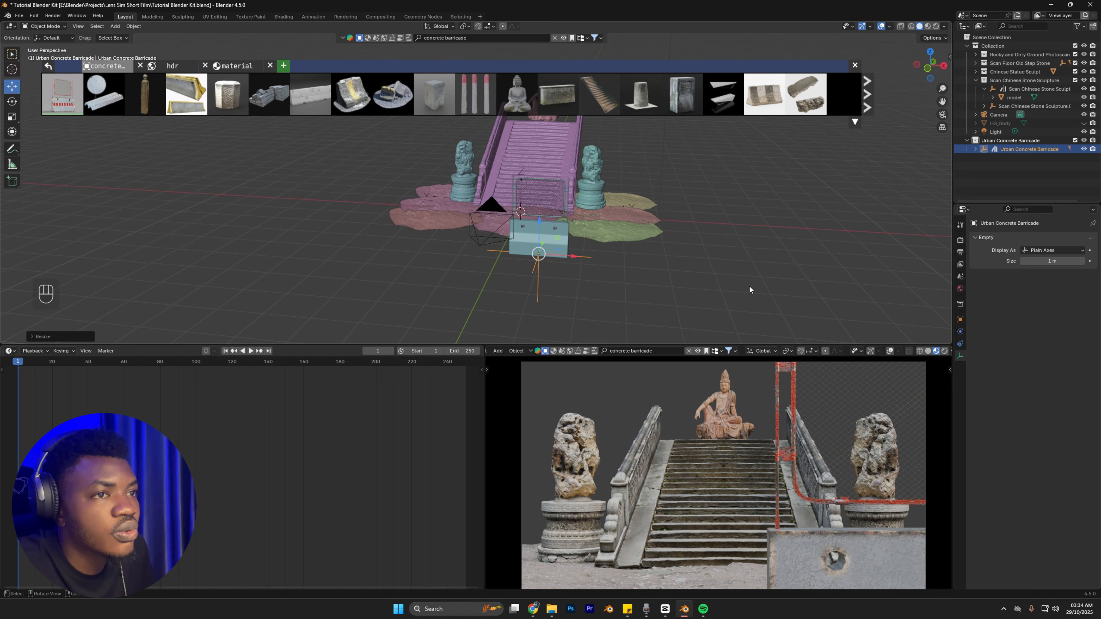
pyautogui.press('s')
pyautogui.click(788, 279)
pyautogui.moveTo(577, 271); pyautogui.dragTo(592, 242, button='middle')
pyautogui.press('g')
pyautogui.press('x')
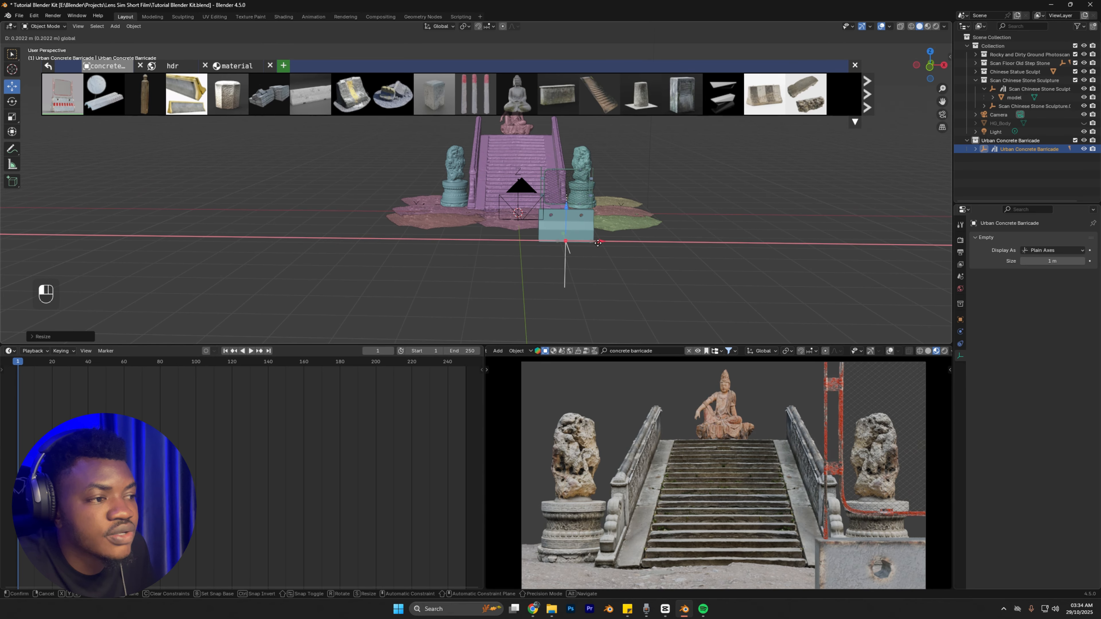
pyautogui.click(598, 245)
# Step: Make a linked duplicate of the barricade's full hierarchy and move it along X to the opposite side of the stairs
pyautogui.keyDown('shift'); pyautogui.click(581, 227); pyautogui.keyUp('shift')
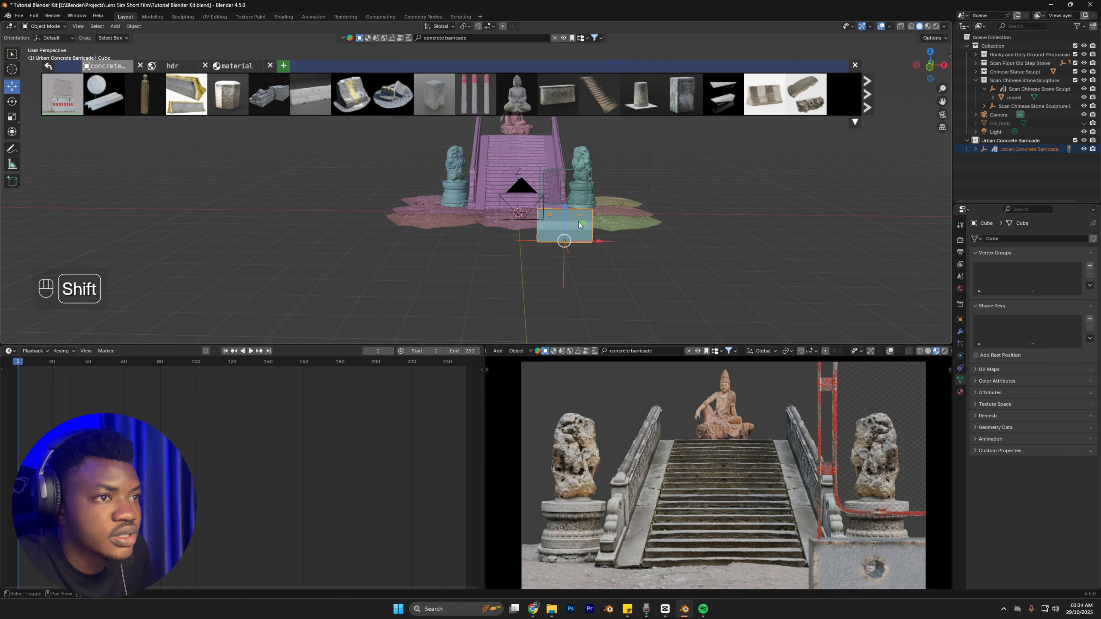
pyautogui.click(990, 149)
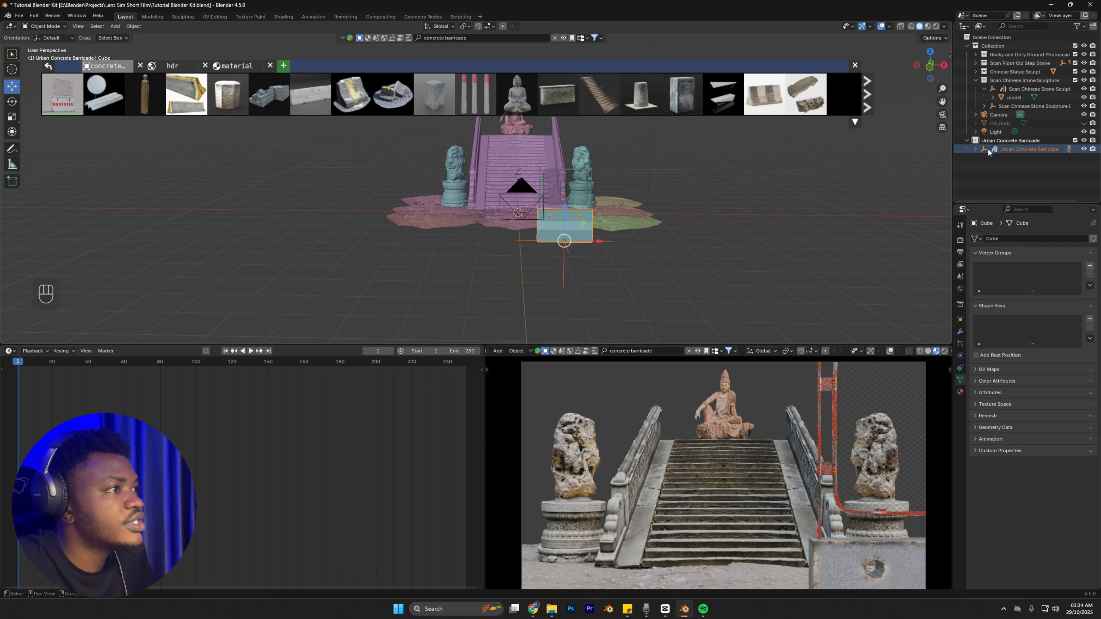
pyautogui.rightClick(991, 150)
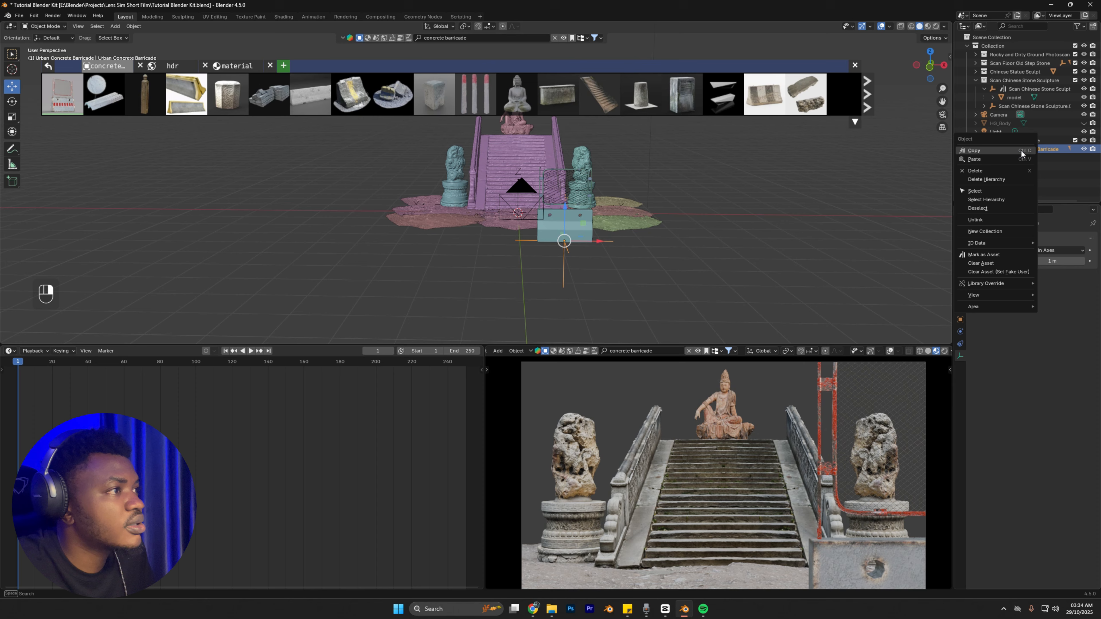
pyautogui.click(986, 199)
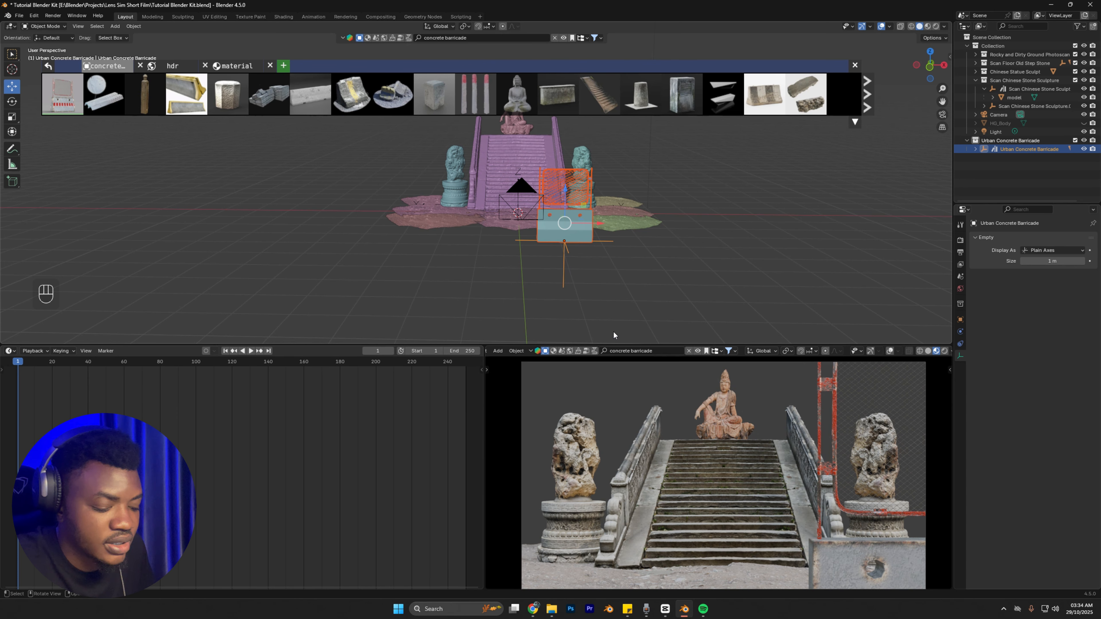
pyautogui.hotkey('alt', 'd')
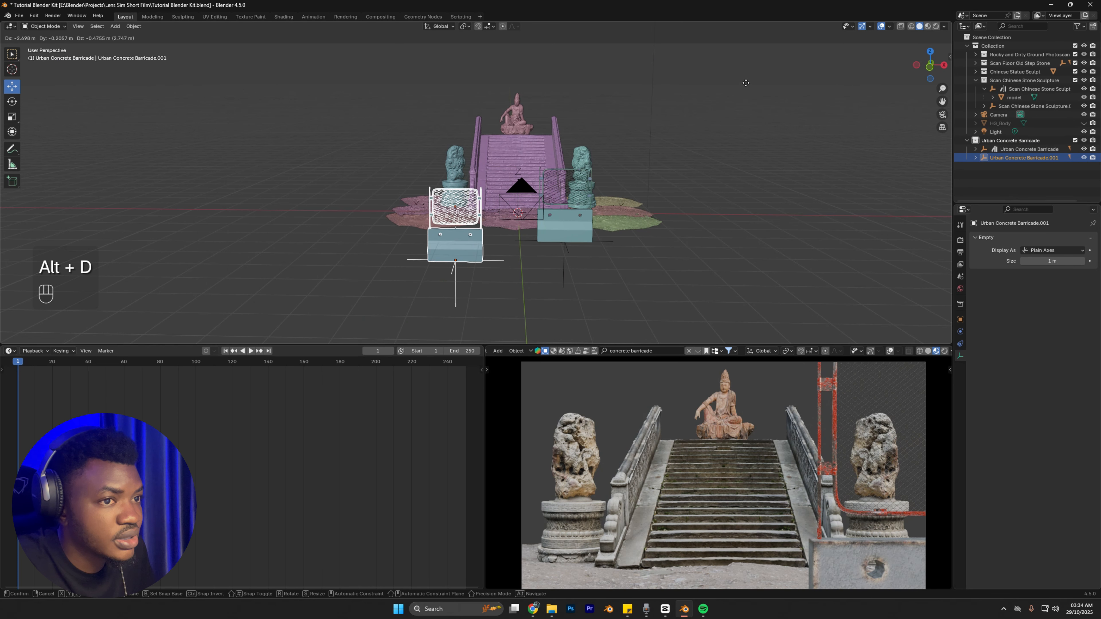
pyautogui.rightClick(743, 89)
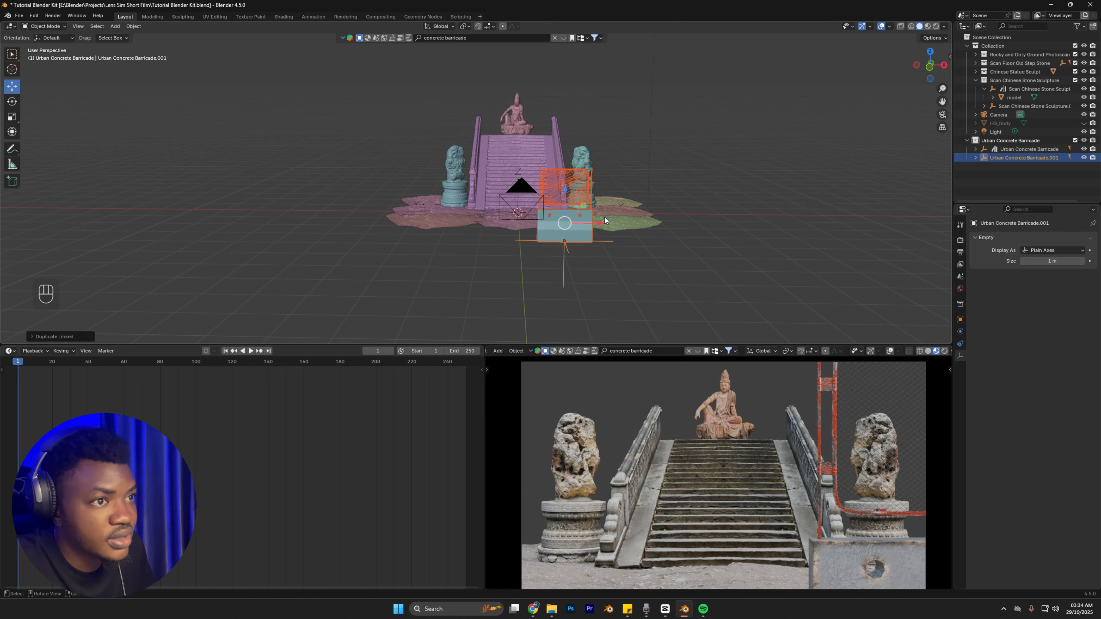
pyautogui.moveTo(599, 223); pyautogui.dragTo(511, 223)
pyautogui.moveTo(511, 223); pyautogui.dragTo(463, 230, button='middle')
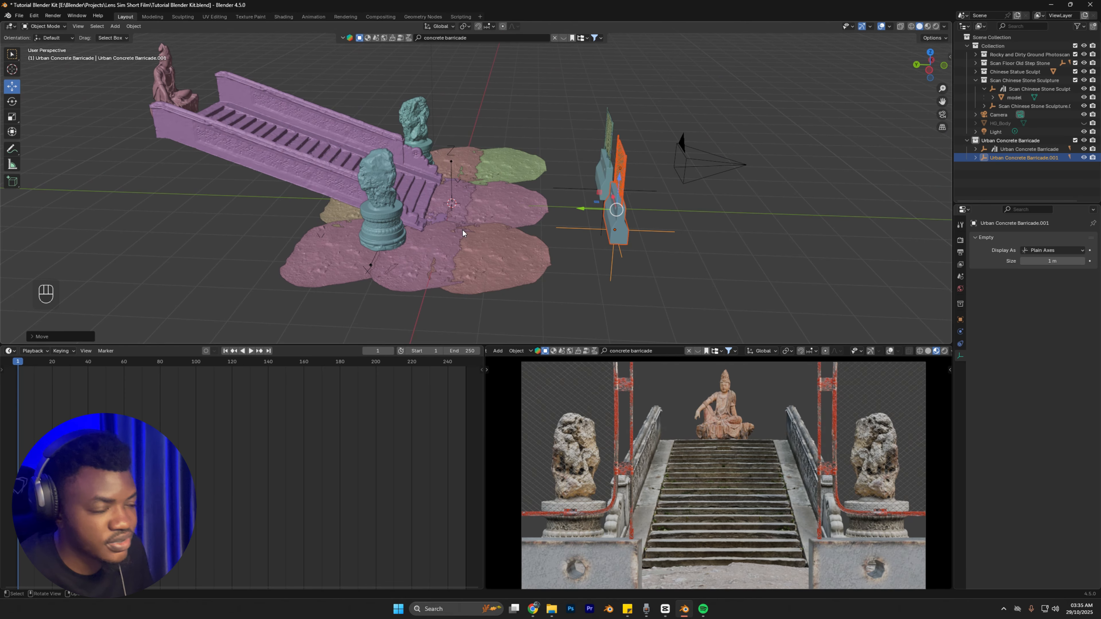
# Step: Show the camera view in rendered shading and set the render engine to Cycles with GPU Compute as the device
pyautogui.scroll(-2, 463, 230)
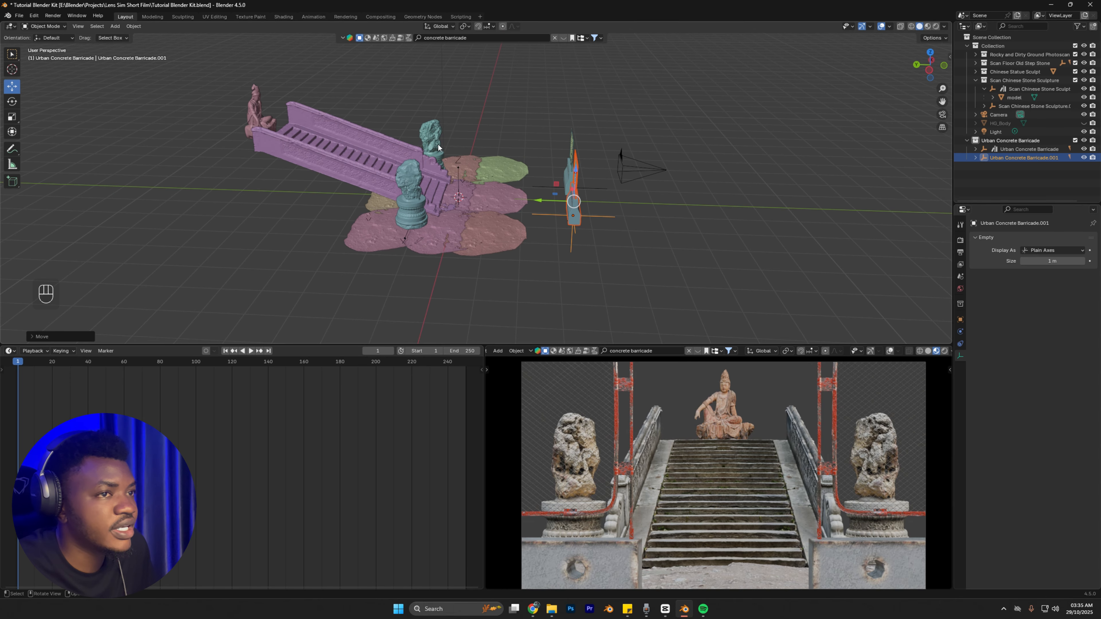
pyautogui.moveTo(438, 143)
pyautogui.mouseDown(button='middle')
pyautogui.moveTo(407, 130)
pyautogui.moveTo(427, 135)
pyautogui.mouseUp(button='middle')
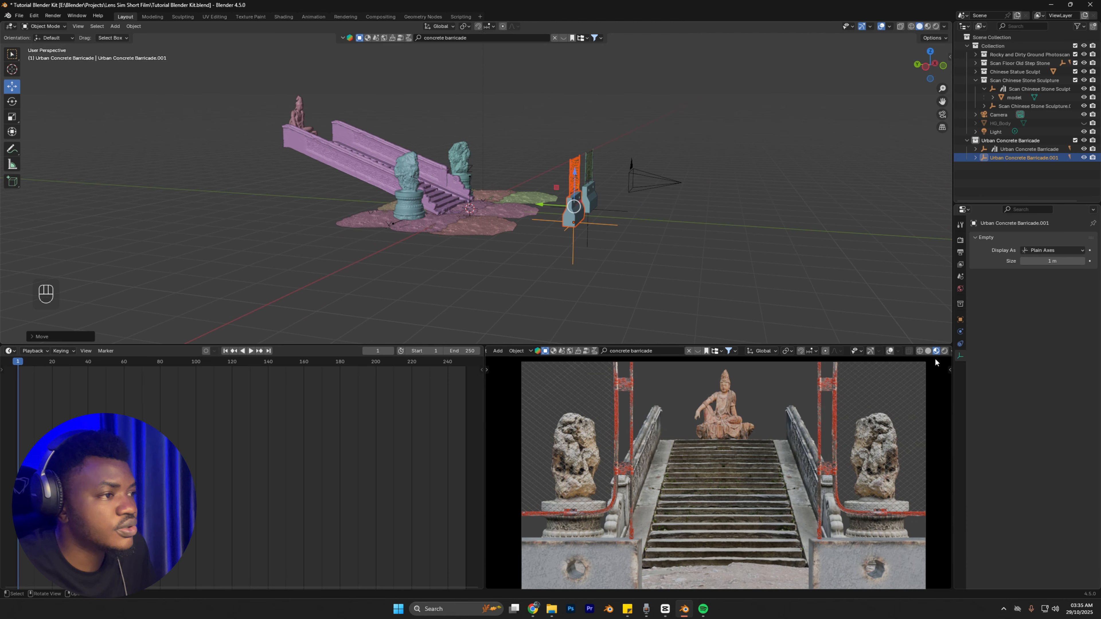
pyautogui.click(945, 351)
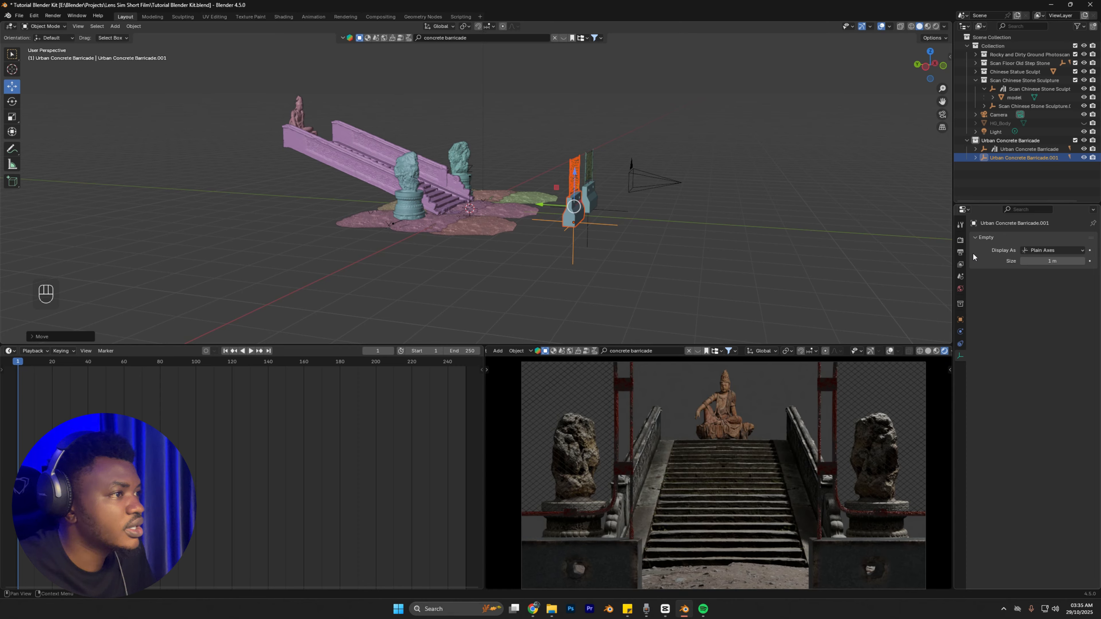
pyautogui.click(960, 239)
pyautogui.click(1058, 238)
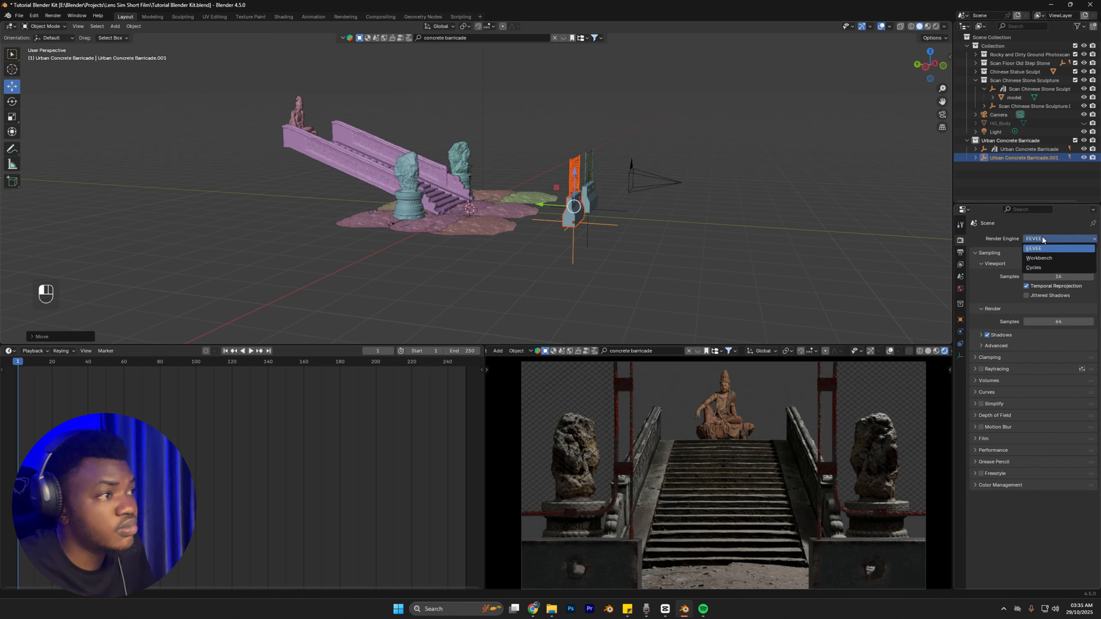
pyautogui.click(1040, 267)
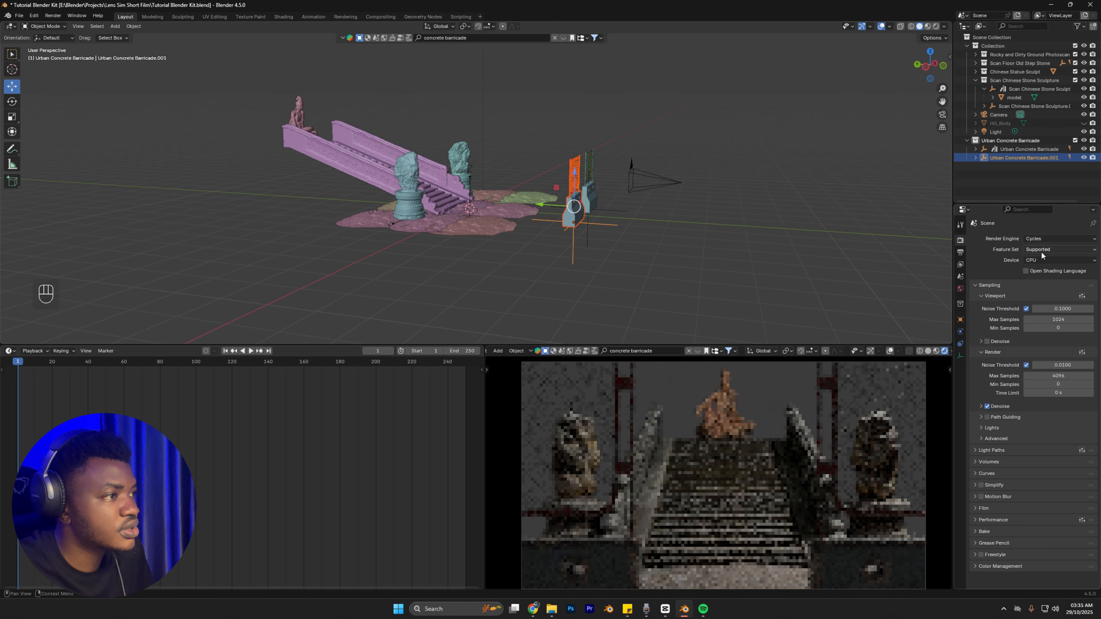
pyautogui.click(1039, 261)
pyautogui.click(1041, 280)
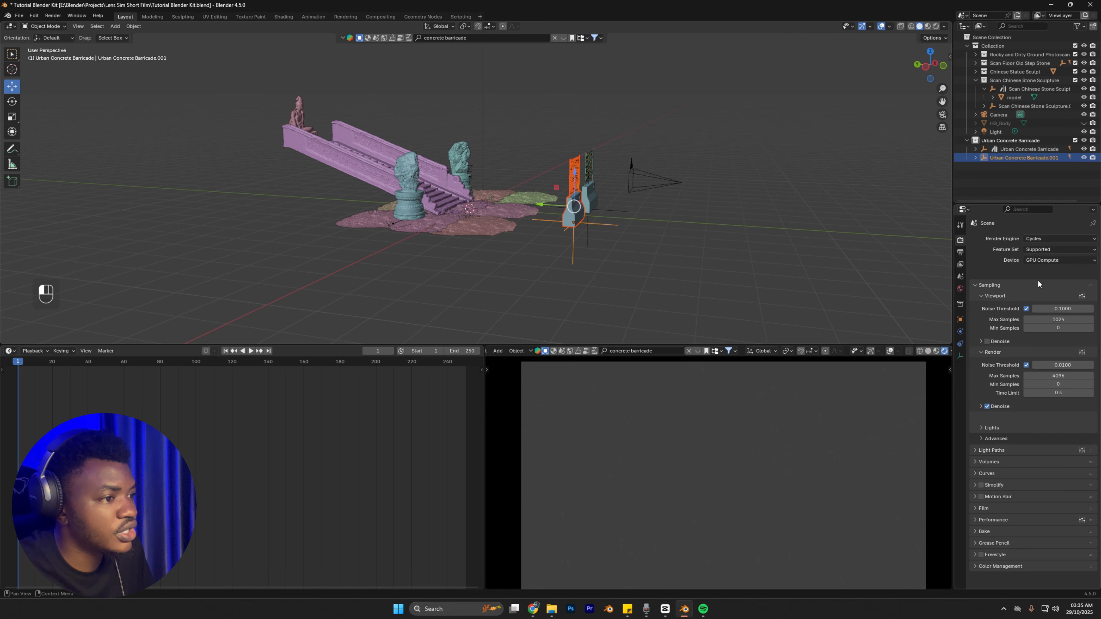
# Step: Nudge the light above the scene along X and hide it in the viewport
pyautogui.scroll(-3, 445, 135)
pyautogui.moveTo(445, 134); pyautogui.dragTo(407, 168, button='middle')
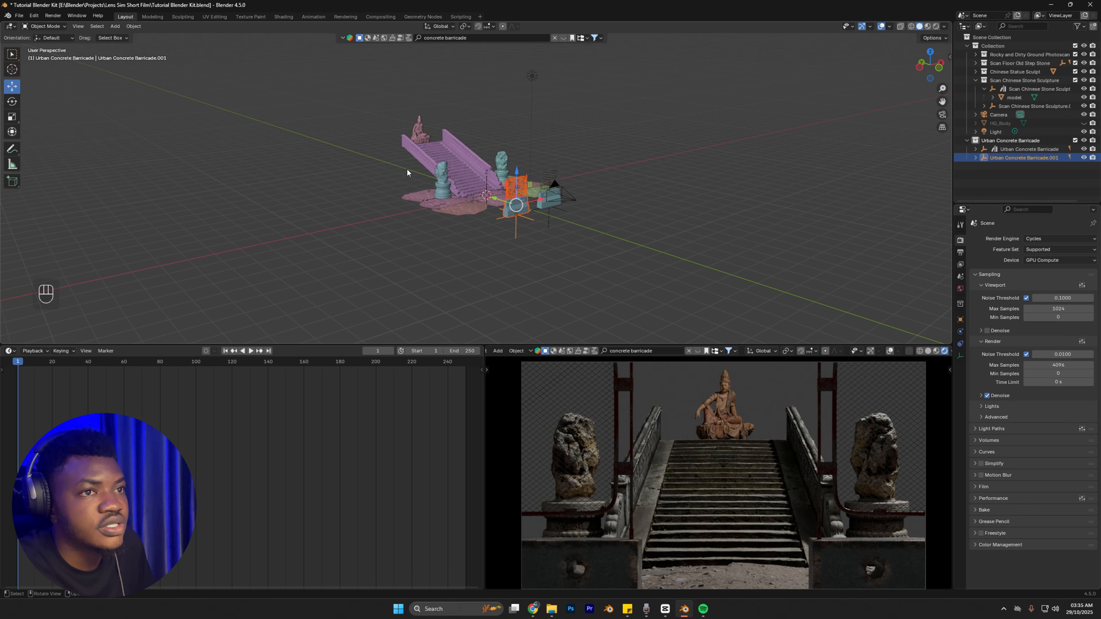
pyautogui.scroll(3, 482, 151)
pyautogui.keyDown('shift'); pyautogui.moveTo(482, 152); pyautogui.dragTo(466, 224, button='middle'); pyautogui.keyUp('shift')
pyautogui.click(542, 89)
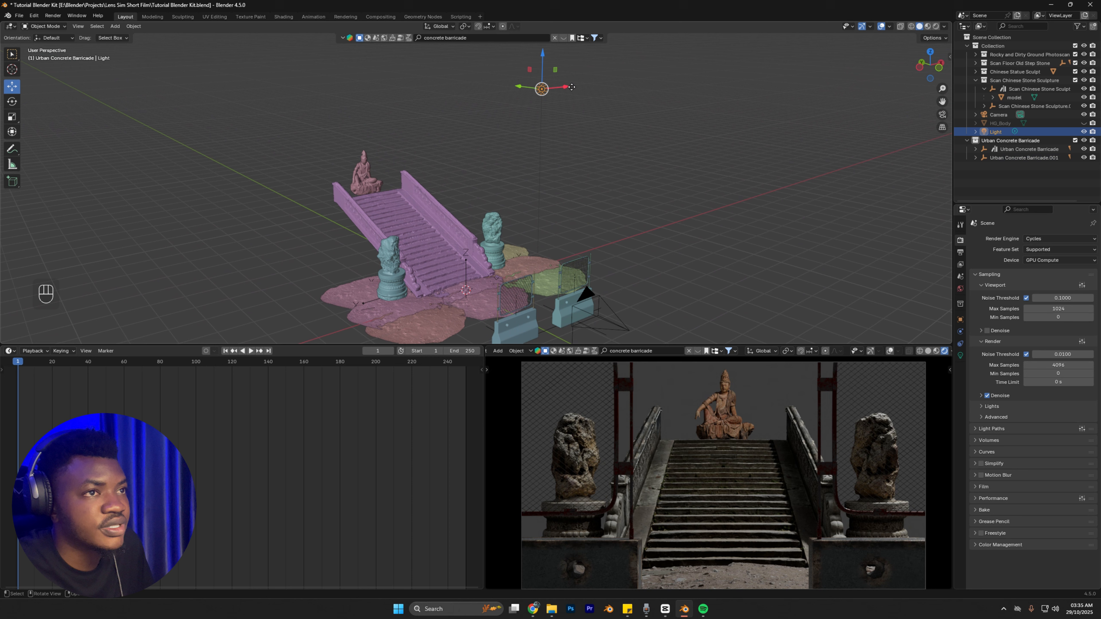
pyautogui.moveTo(572, 87); pyautogui.dragTo(613, 131)
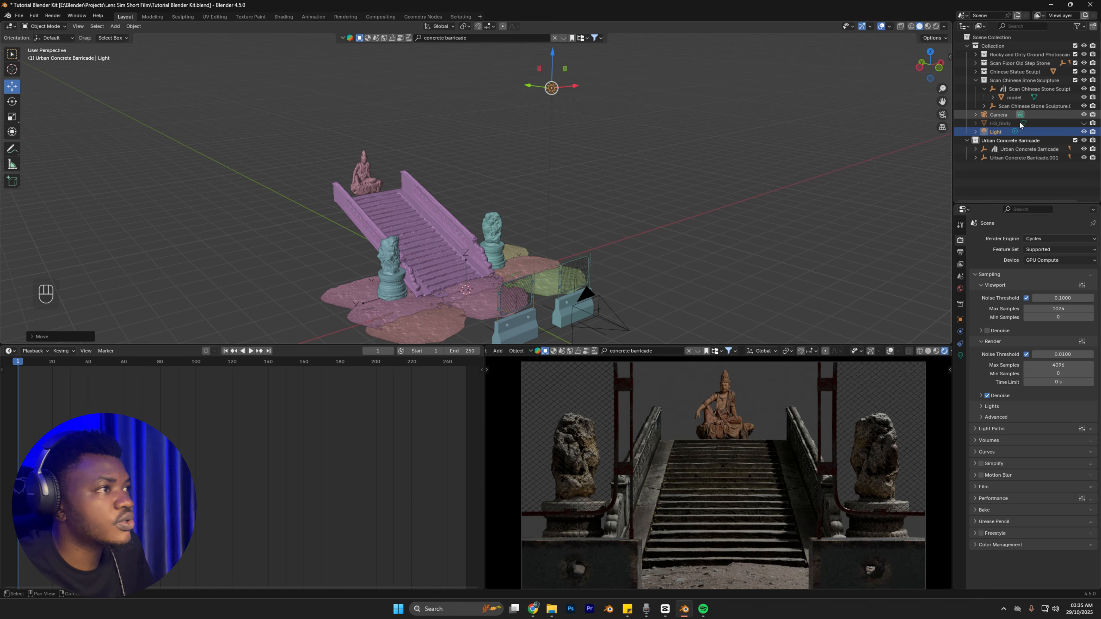
pyautogui.click(1085, 132)
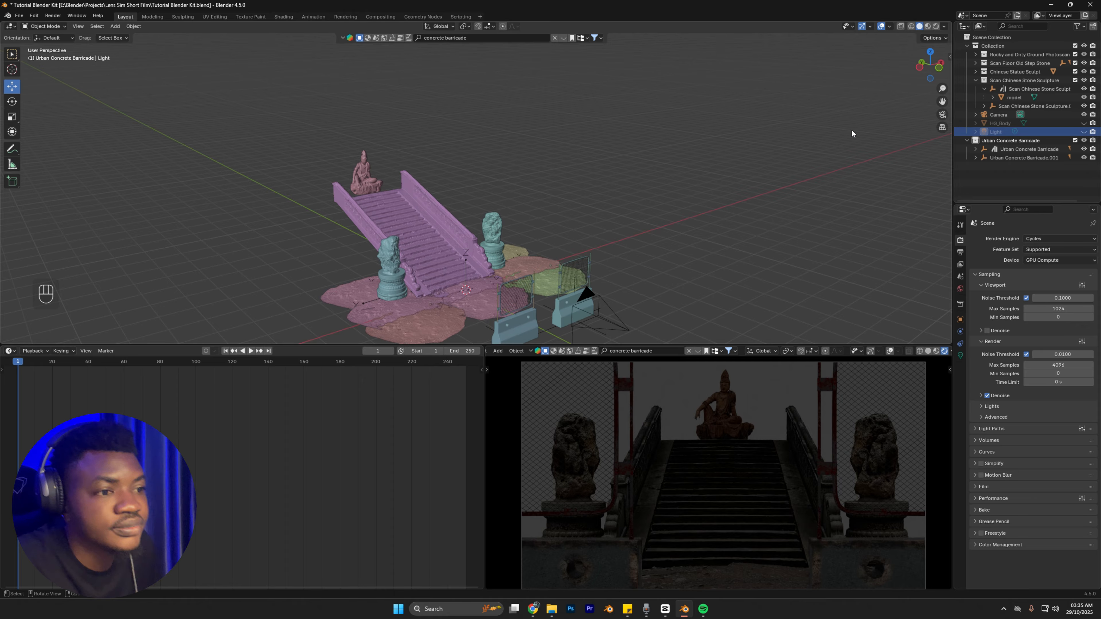
# Step: Search the HDR library for "Night" with free assets listed first, and preview the Evening night and Night HDRs
pyautogui.click(564, 38)
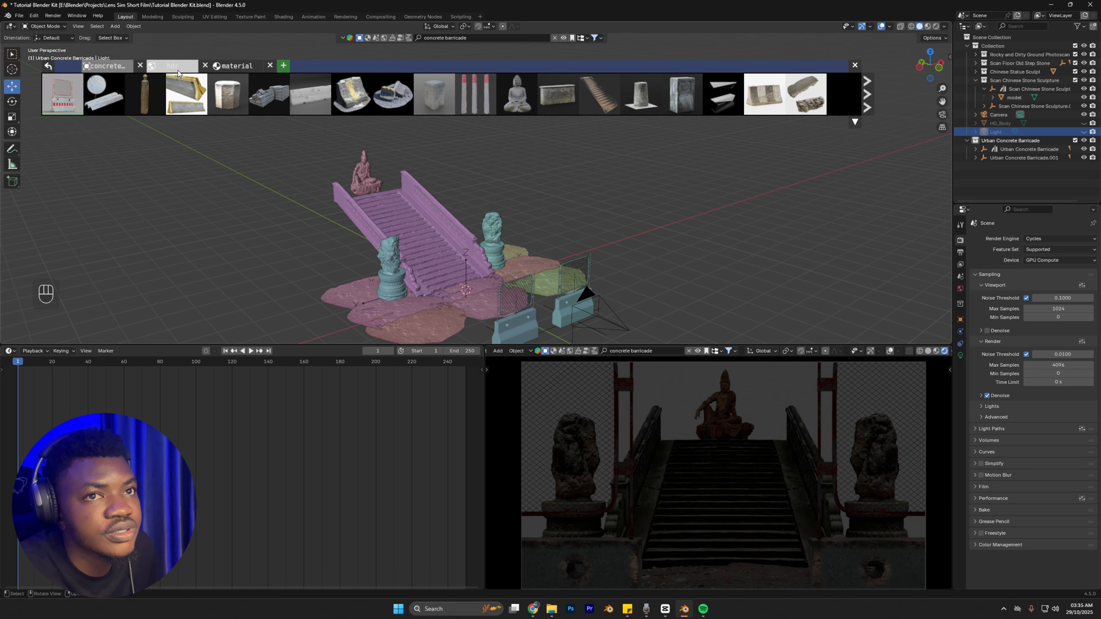
pyautogui.click(169, 66)
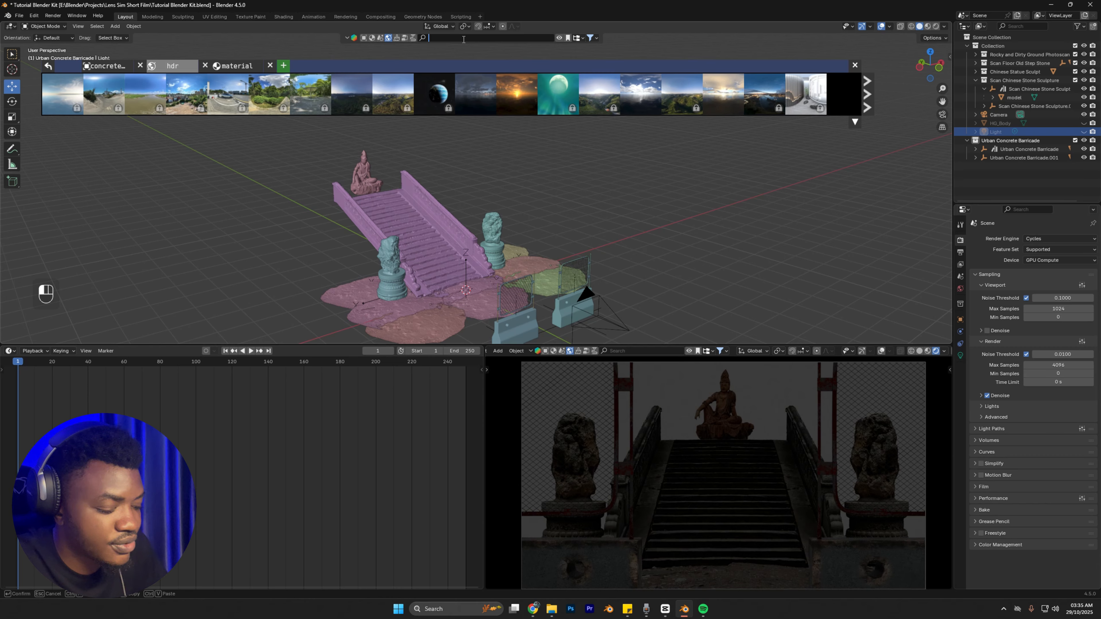
pyautogui.press('Return')
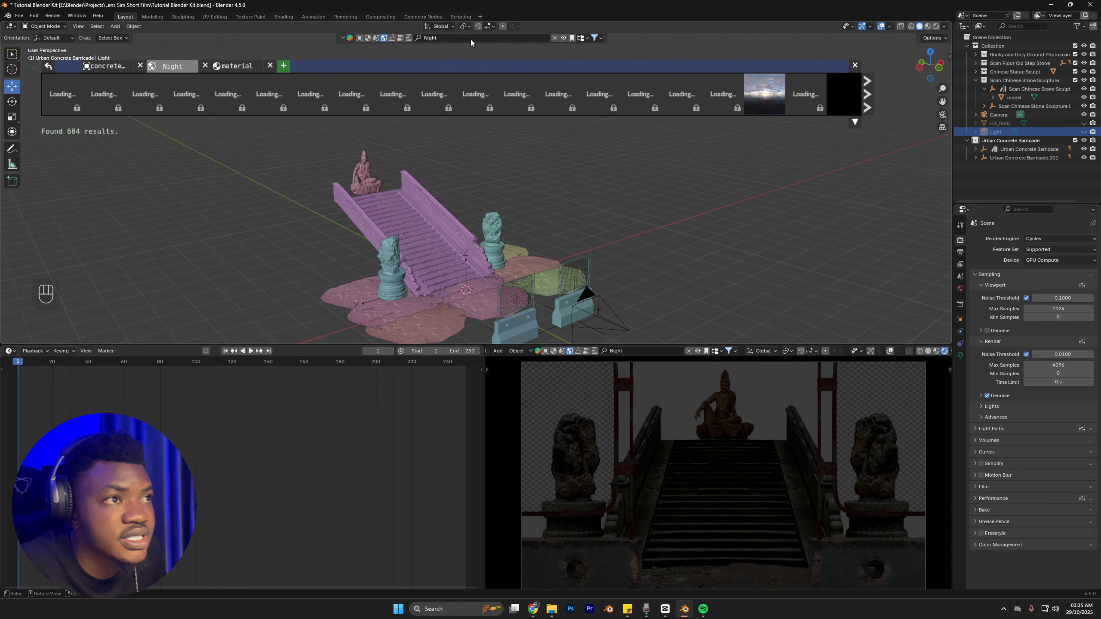
pyautogui.click(596, 38)
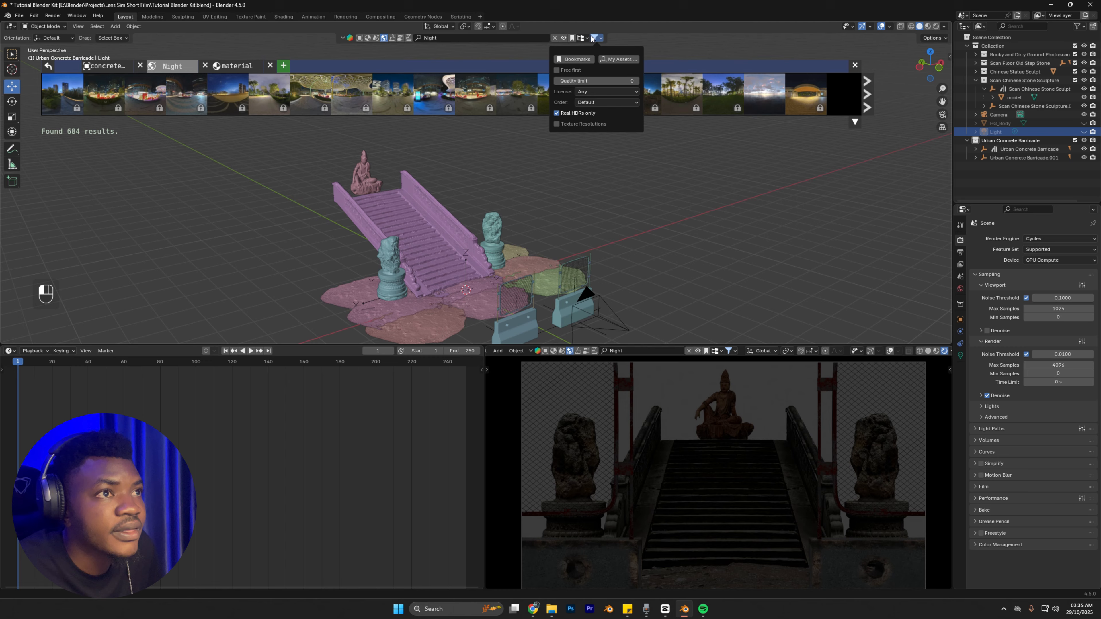
pyautogui.click(557, 70)
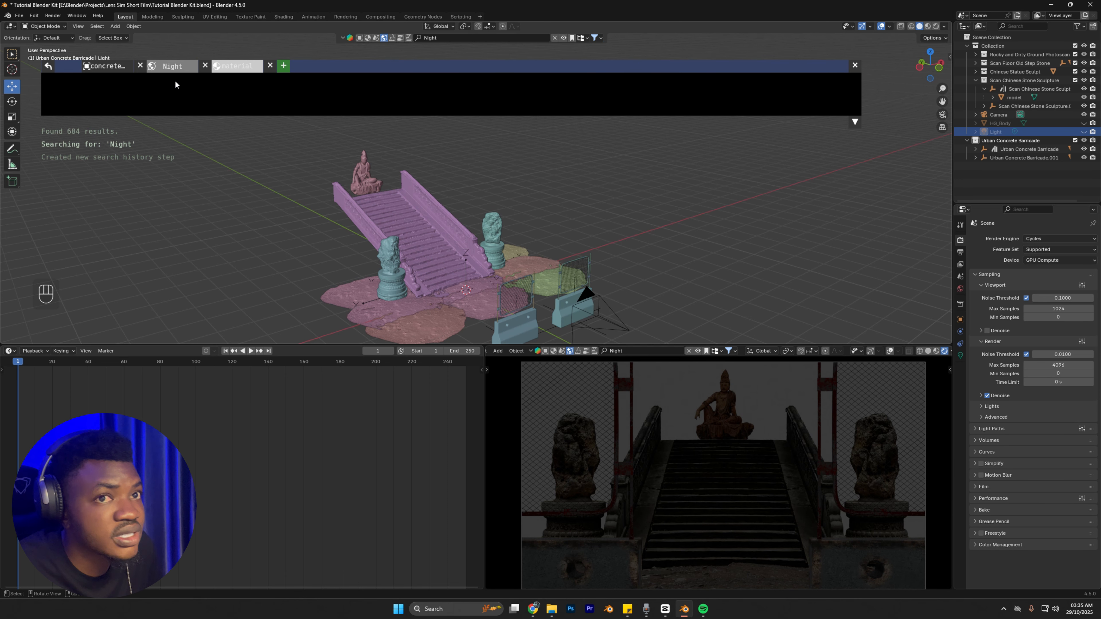
pyautogui.moveTo(142, 90)
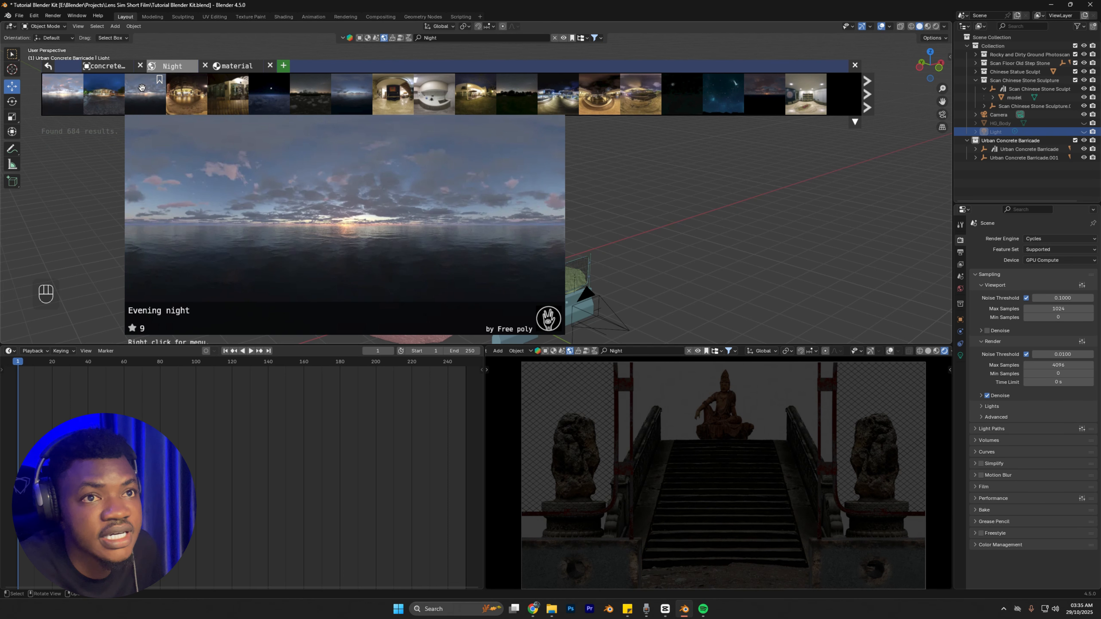
pyautogui.moveTo(73, 96)
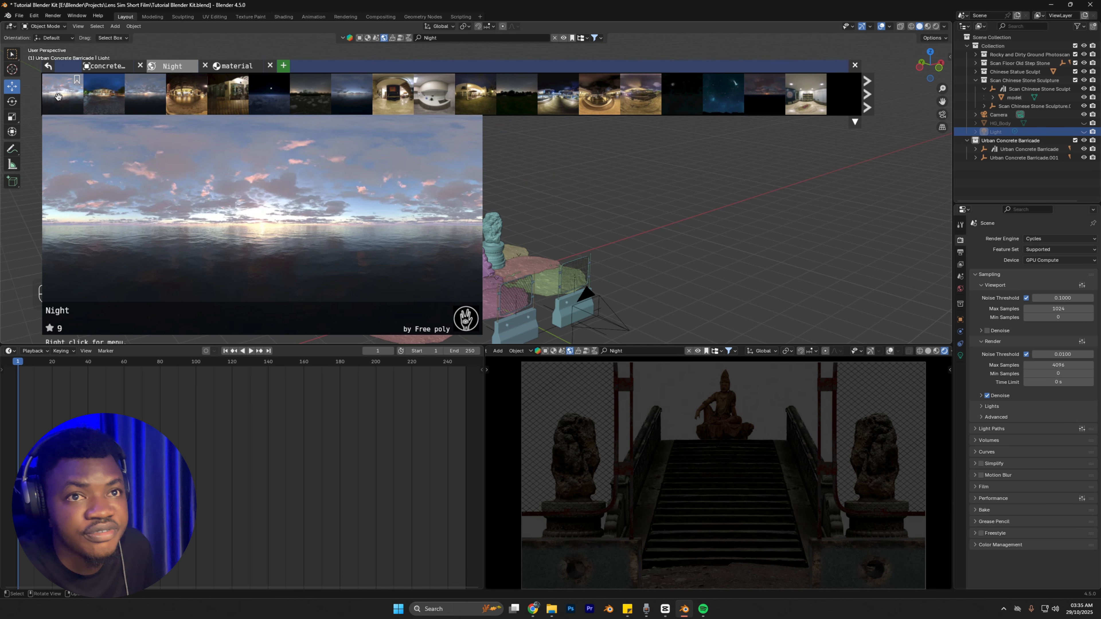
# Step: Check which Night HDRs are bookmarked by switching the bookmarks filter on and off again
pyautogui.moveTo(314, 100)
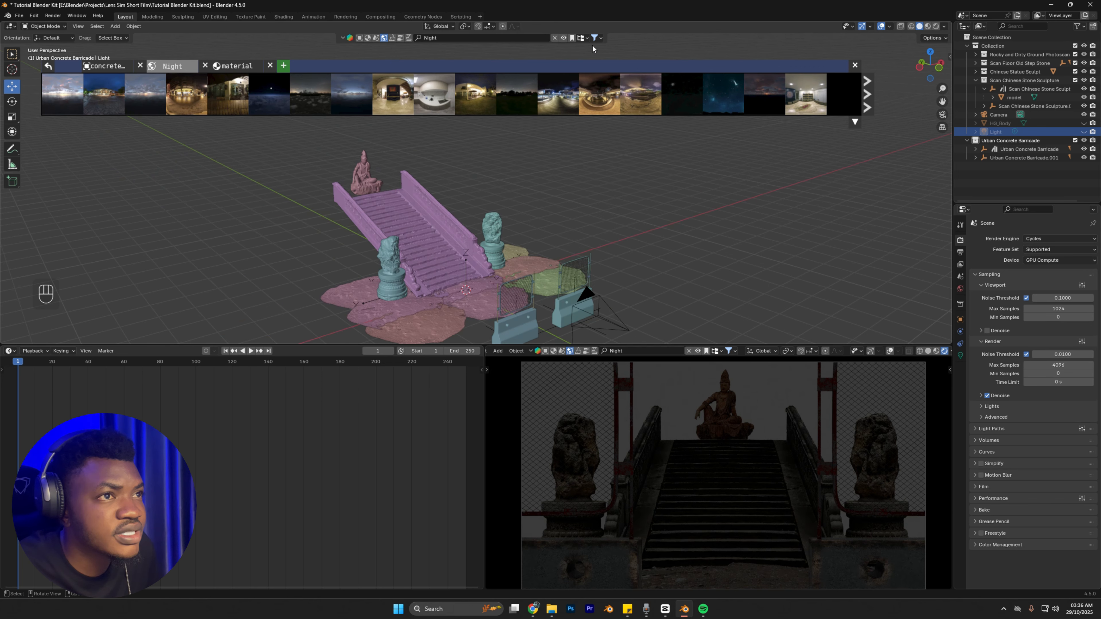
pyautogui.click(572, 38)
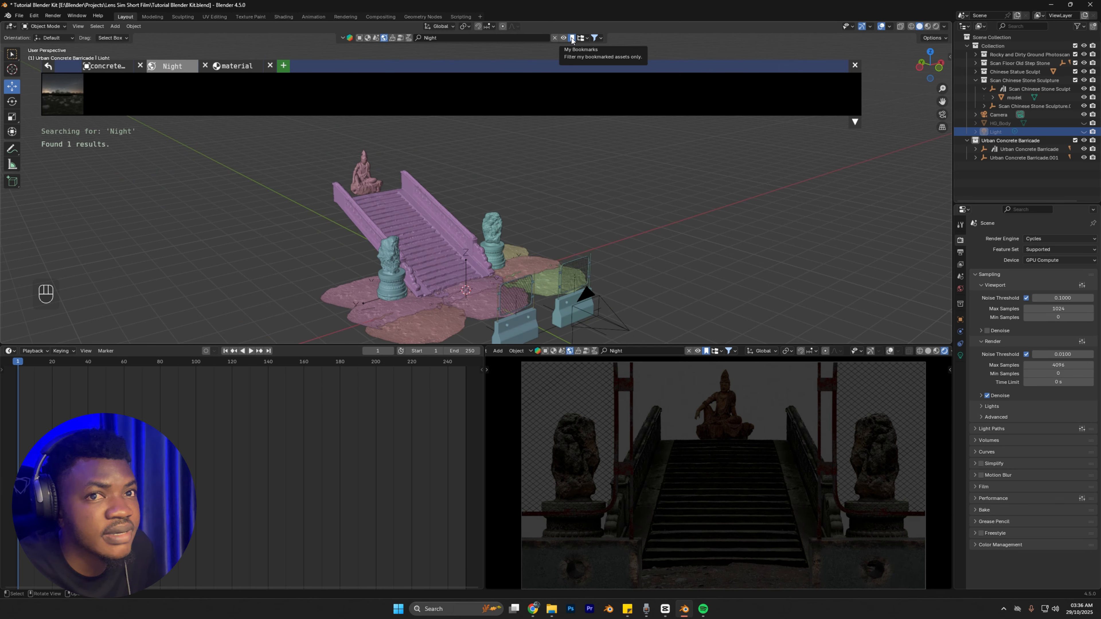
pyautogui.click(572, 38)
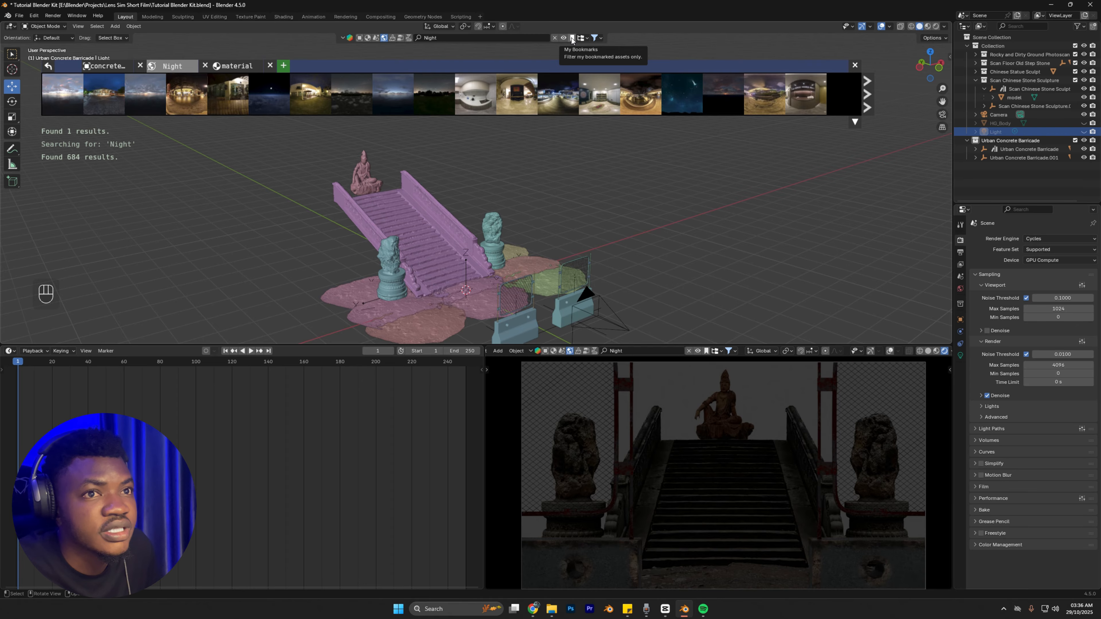
# Step: Download the Garden Winter Backdrop Night HDR at 4096 resolution into the scene and close the asset results
pyautogui.moveTo(354, 98)
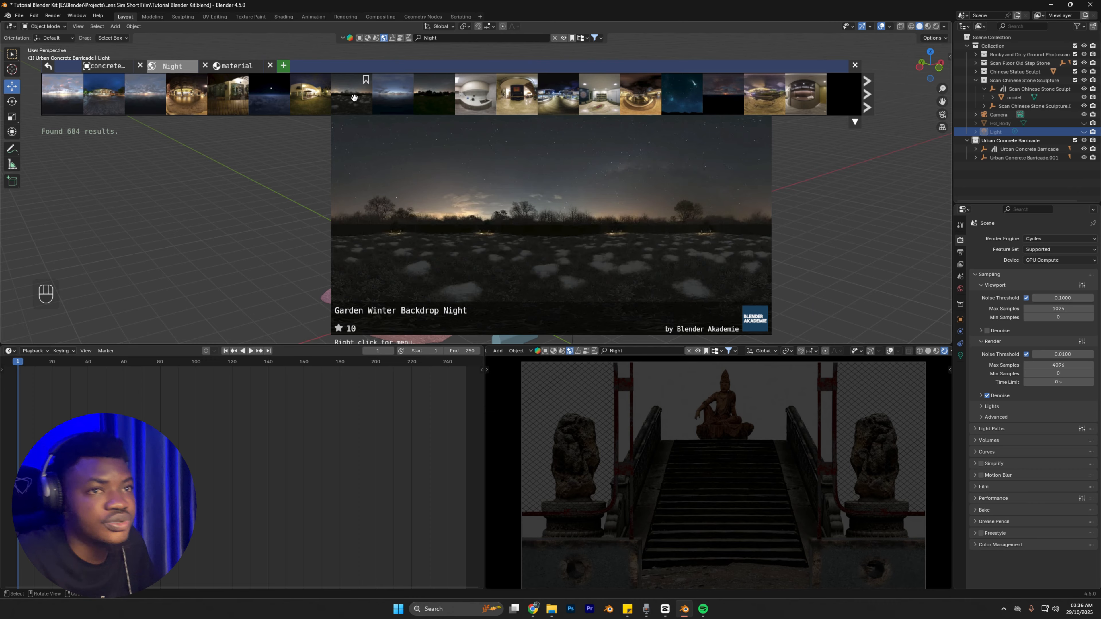
pyautogui.click(355, 98)
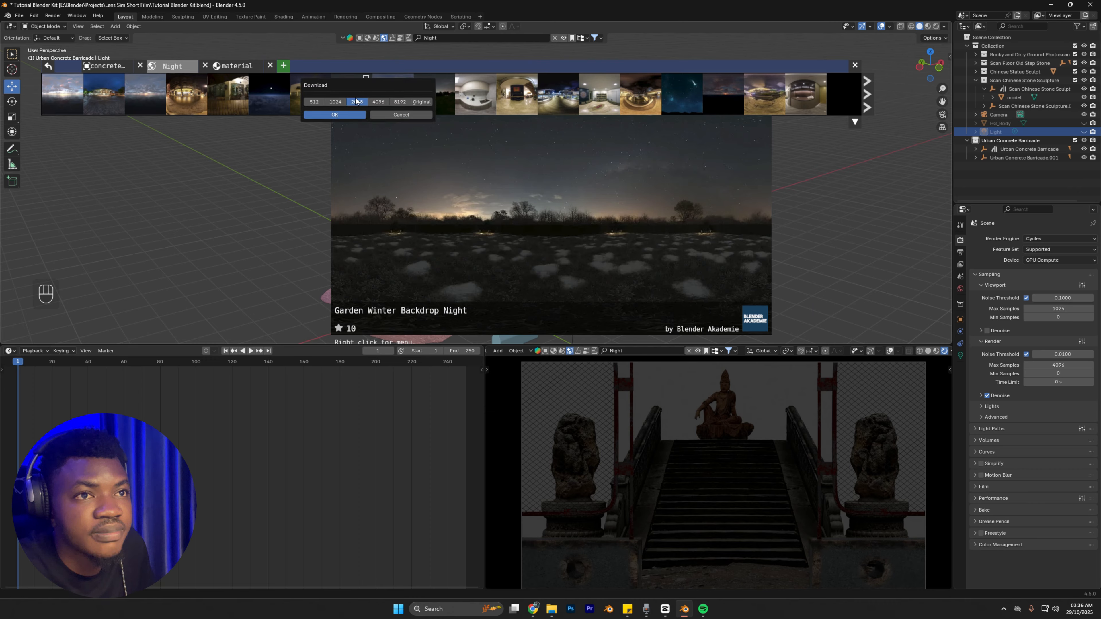
pyautogui.click(384, 99)
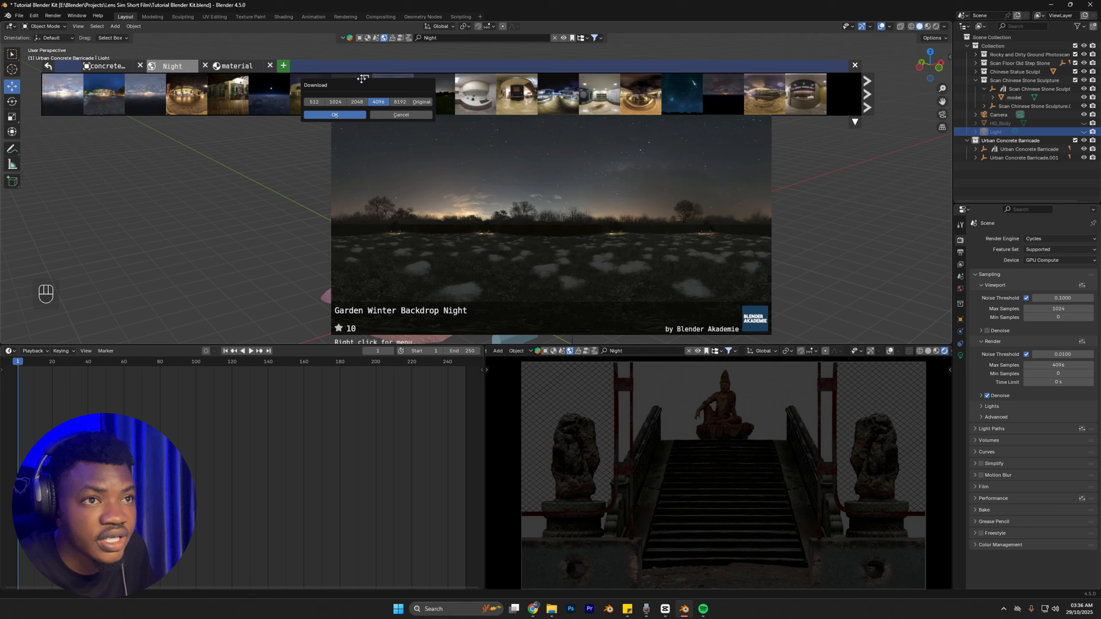
pyautogui.click(341, 116)
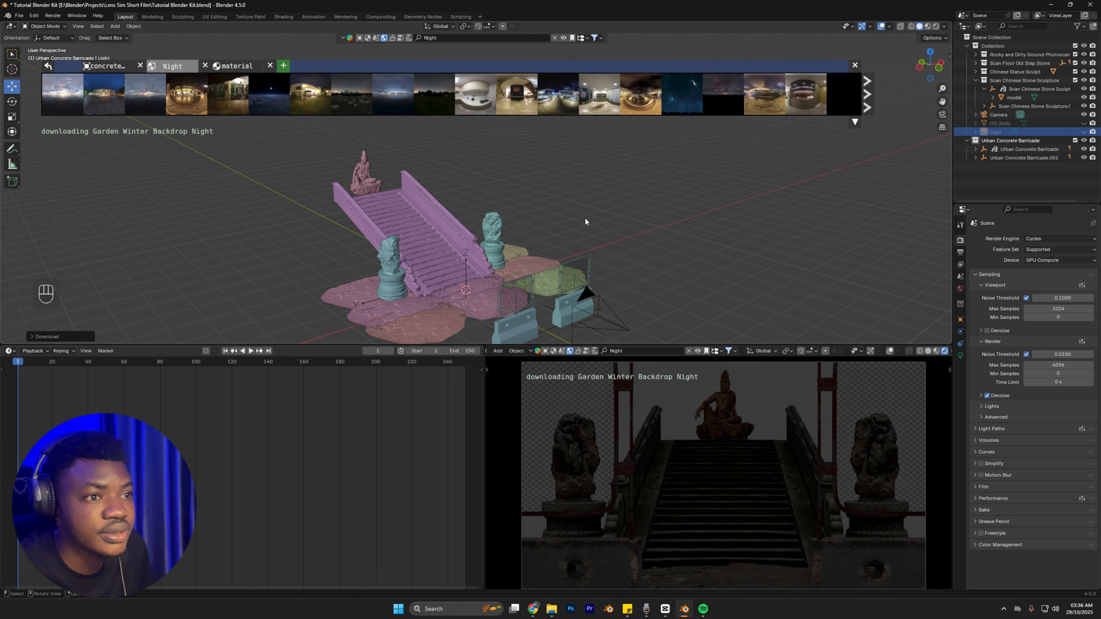
pyautogui.scroll(-2, 514, 208)
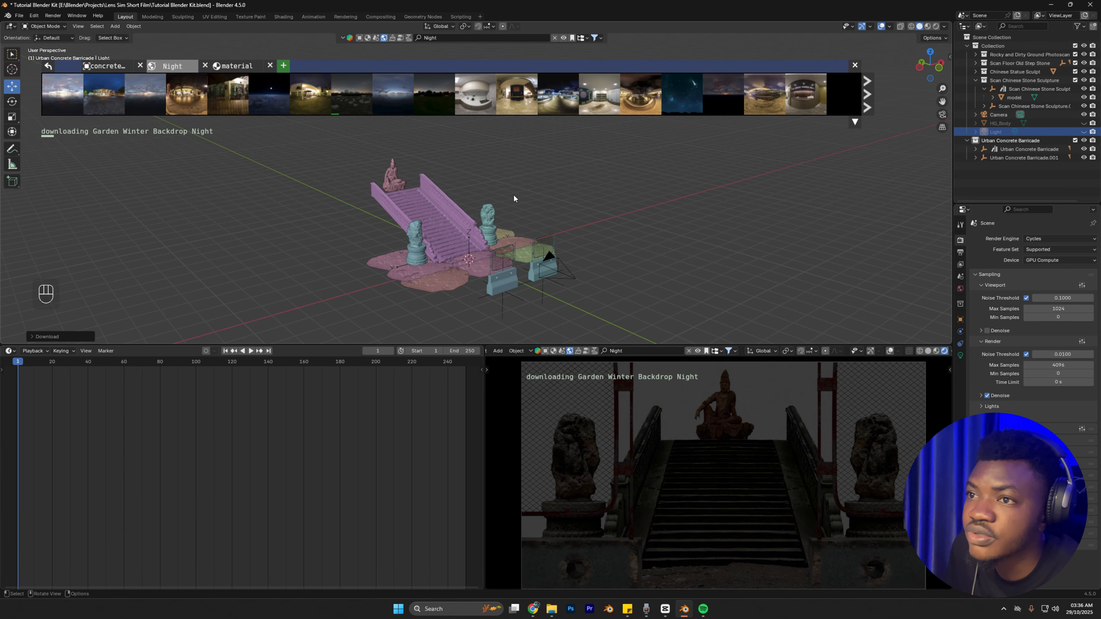
pyautogui.click(855, 65)
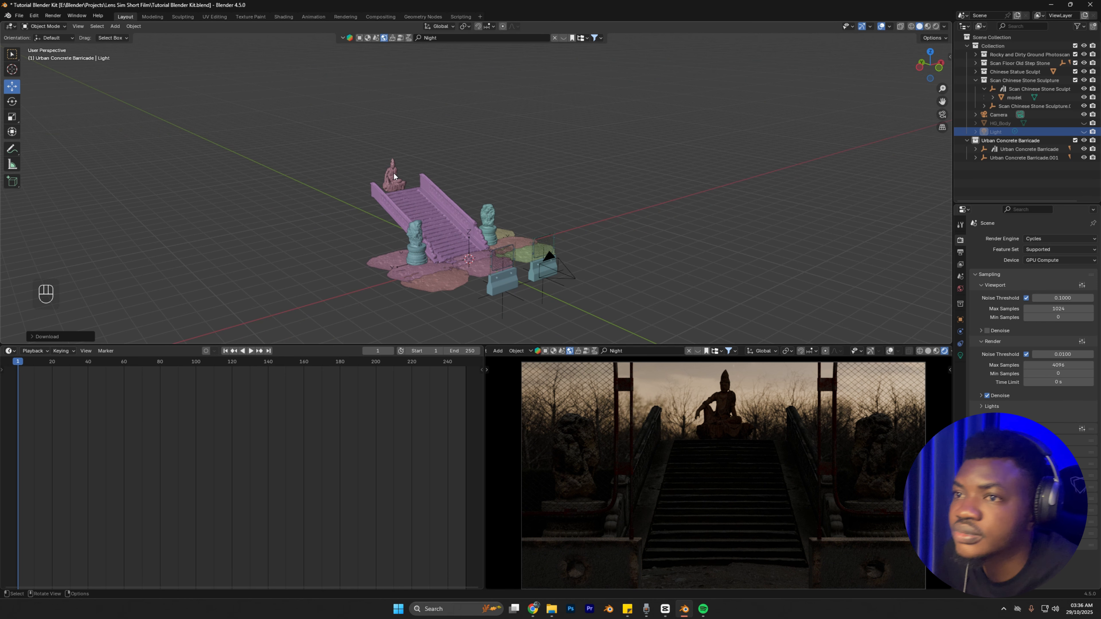
# Step: Change the timeline area into a Shader Editor showing the World shader nodes
pyautogui.scroll(2, 399, 172)
pyautogui.scroll(-1, 412, 186)
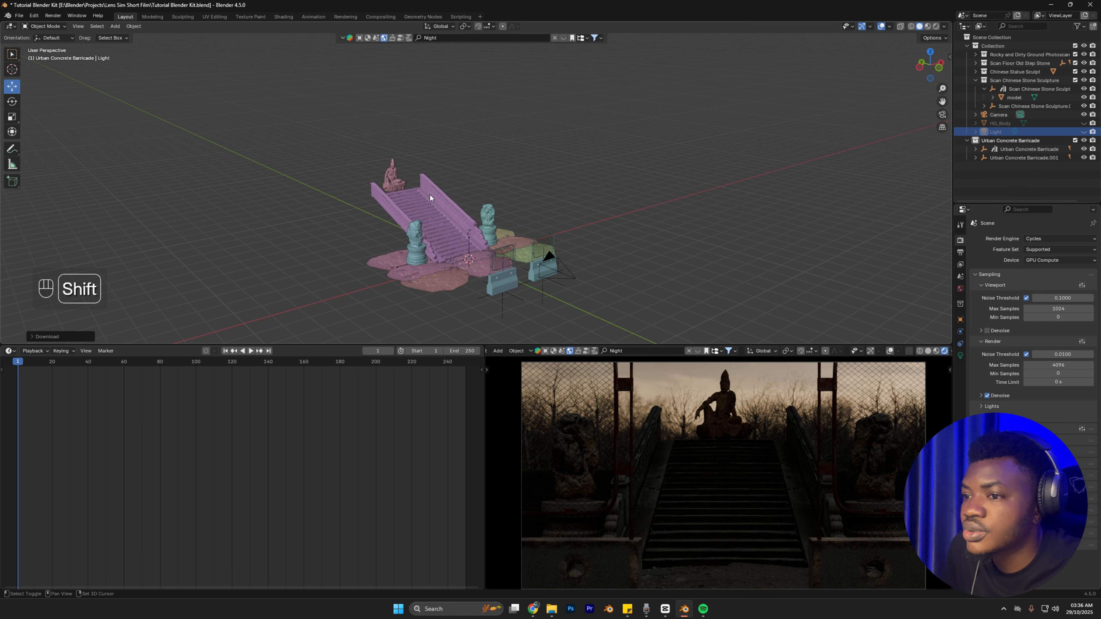
pyautogui.keyDown('shift'); pyautogui.moveTo(430, 194); pyautogui.dragTo(505, 162, button='middle'); pyautogui.keyUp('shift')
pyautogui.scroll(-1, 744, 447)
pyautogui.scroll(-1, 744, 448)
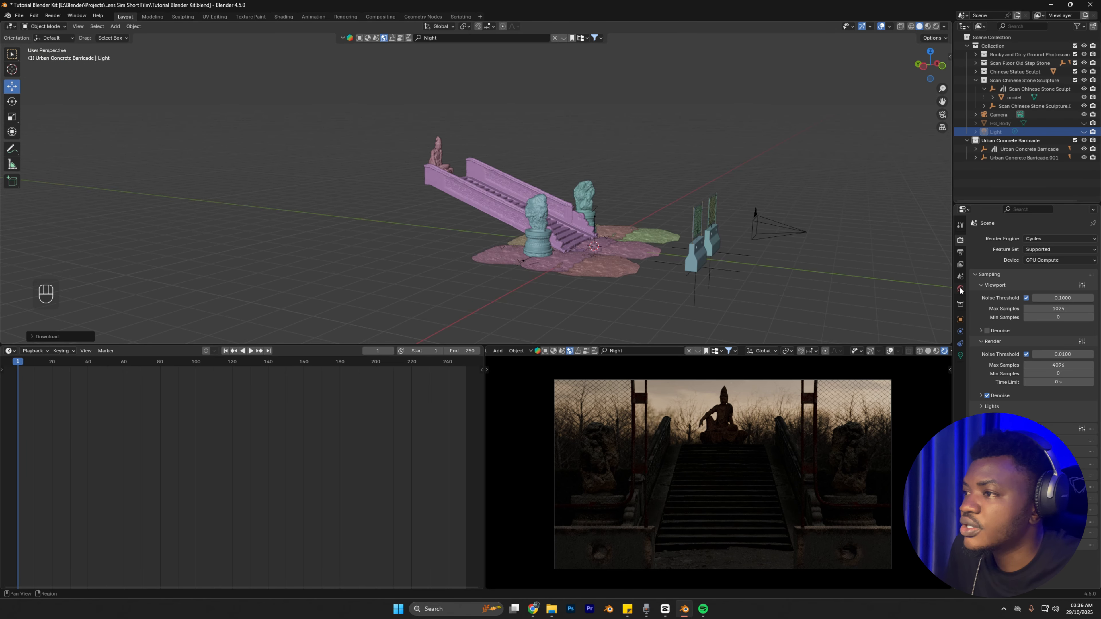
pyautogui.click(10, 352)
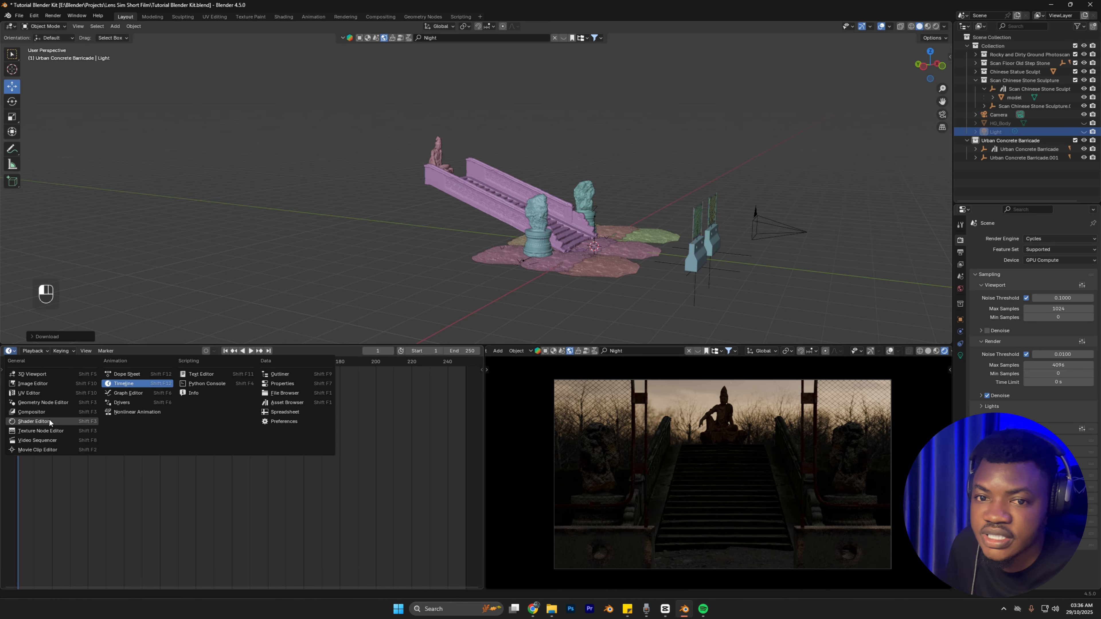
pyautogui.click(33, 421)
pyautogui.click(41, 352)
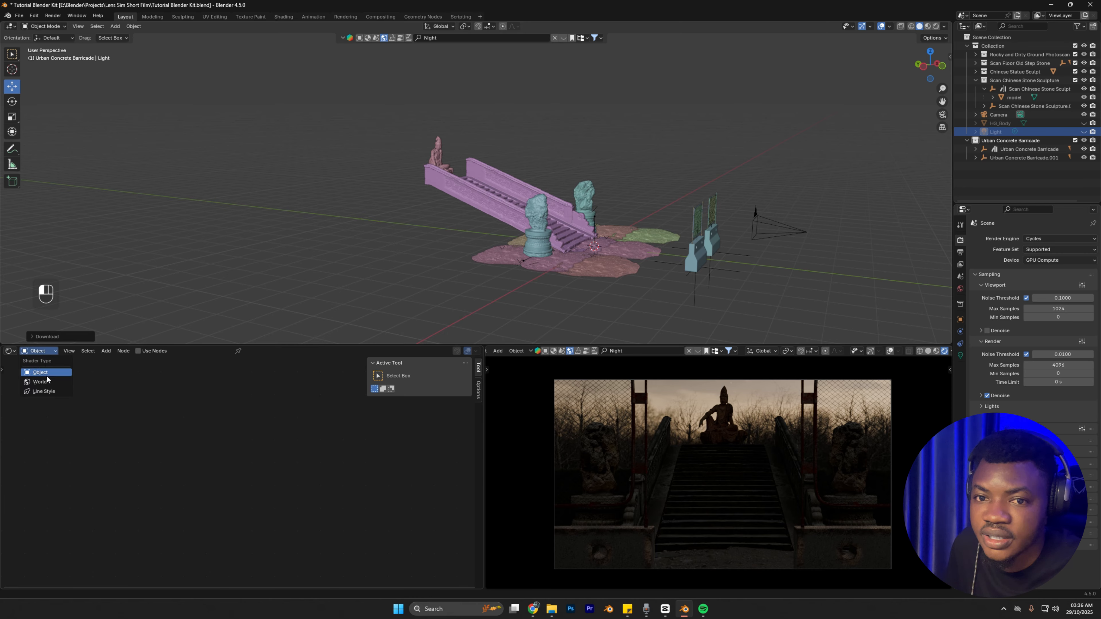
pyautogui.click(47, 381)
pyautogui.scroll(5, 228, 488)
pyautogui.moveTo(266, 522); pyautogui.dragTo(335, 499, button='middle')
# Step: Move the Texture Coordinate, Mapping and environment texture nodes together into line beside the Background node
pyautogui.click(324, 508)
pyautogui.moveTo(31, 426); pyautogui.dragTo(258, 568)
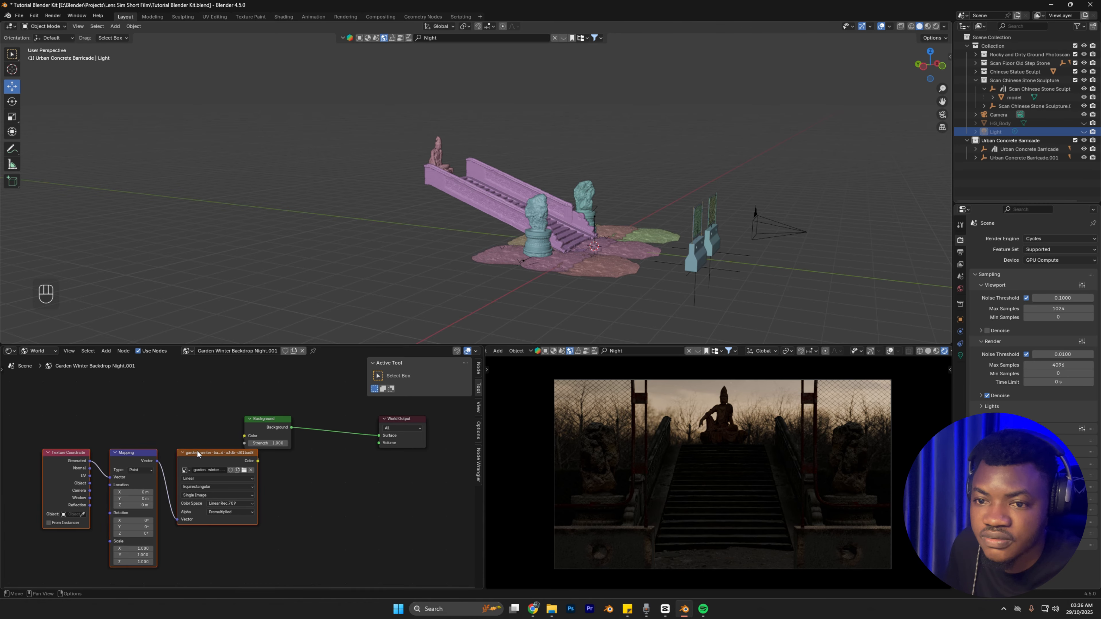
pyautogui.moveTo(190, 454); pyautogui.dragTo(156, 432)
pyautogui.click(179, 549)
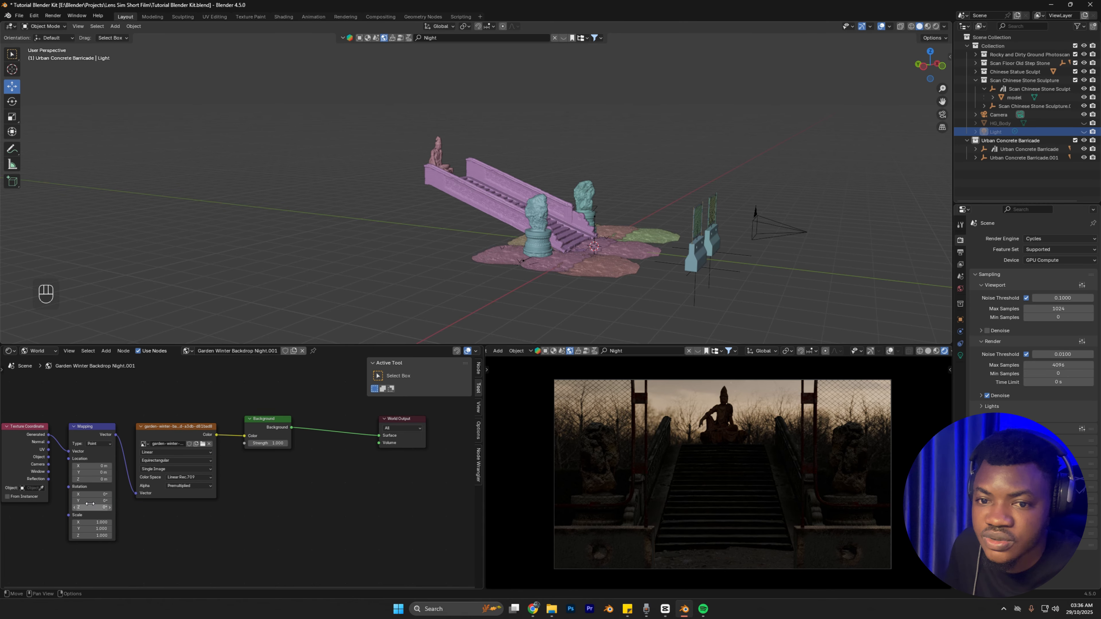
# Step: Try rotating the HDR through the Mapping node's rotation values, and undo the change
pyautogui.moveTo(88, 494)
pyautogui.mouseDown()
pyautogui.moveTo(91, 507)
pyautogui.moveTo(80, 507)
pyautogui.mouseUp()
pyautogui.hotkey('ctrl', 'z')
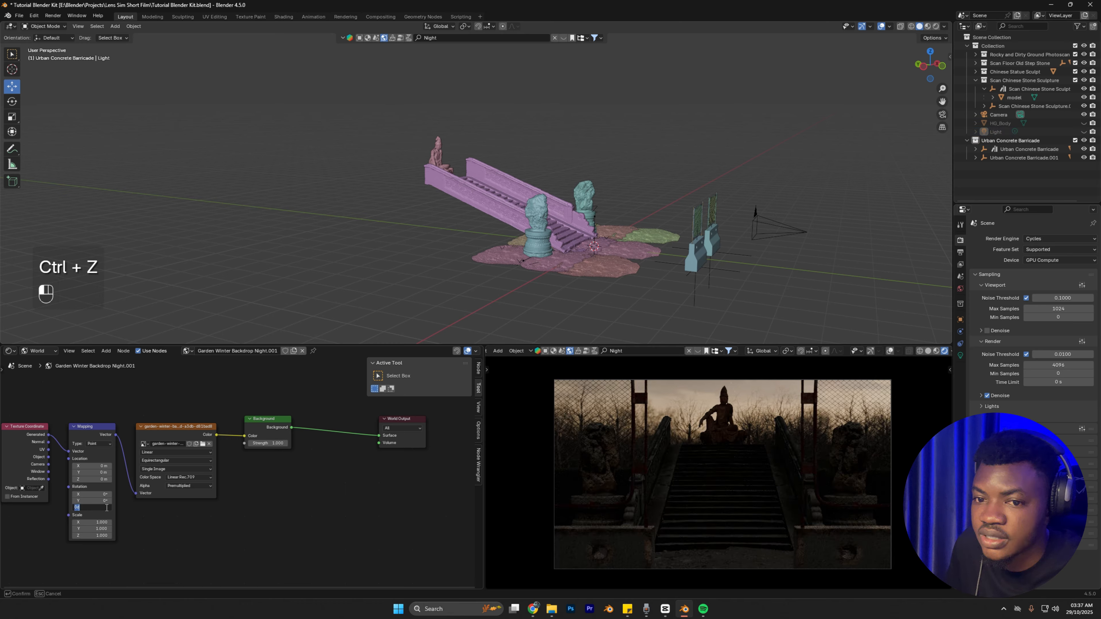
# Step: Set the strength of the world's Background node to 0.7
pyautogui.moveTo(267, 443); pyautogui.dragTo(265, 444)
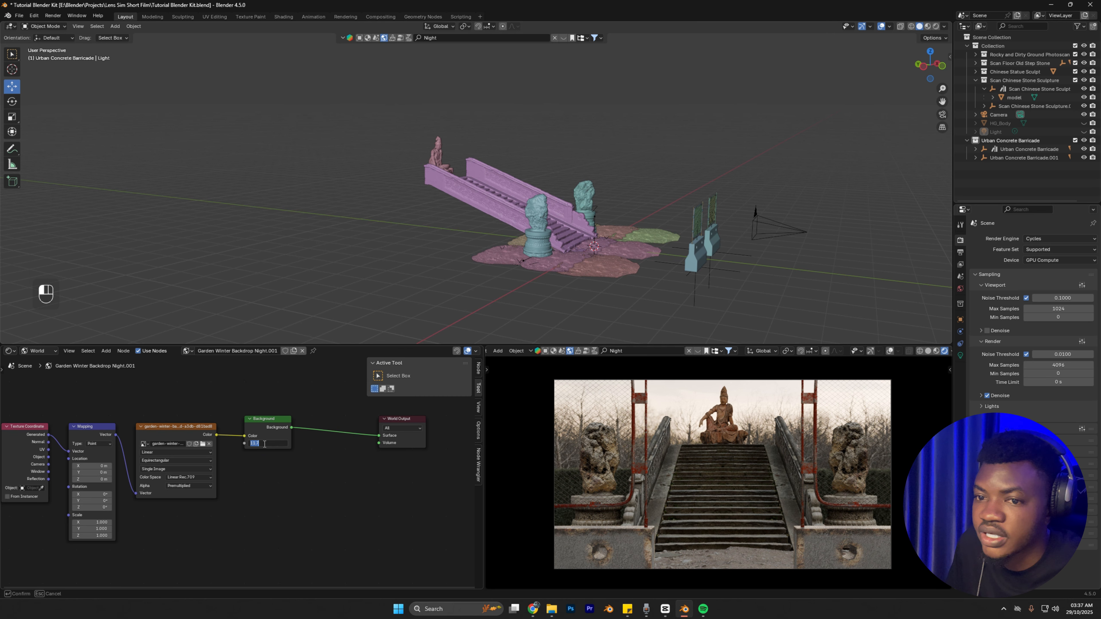
pyautogui.press('BackSpace')
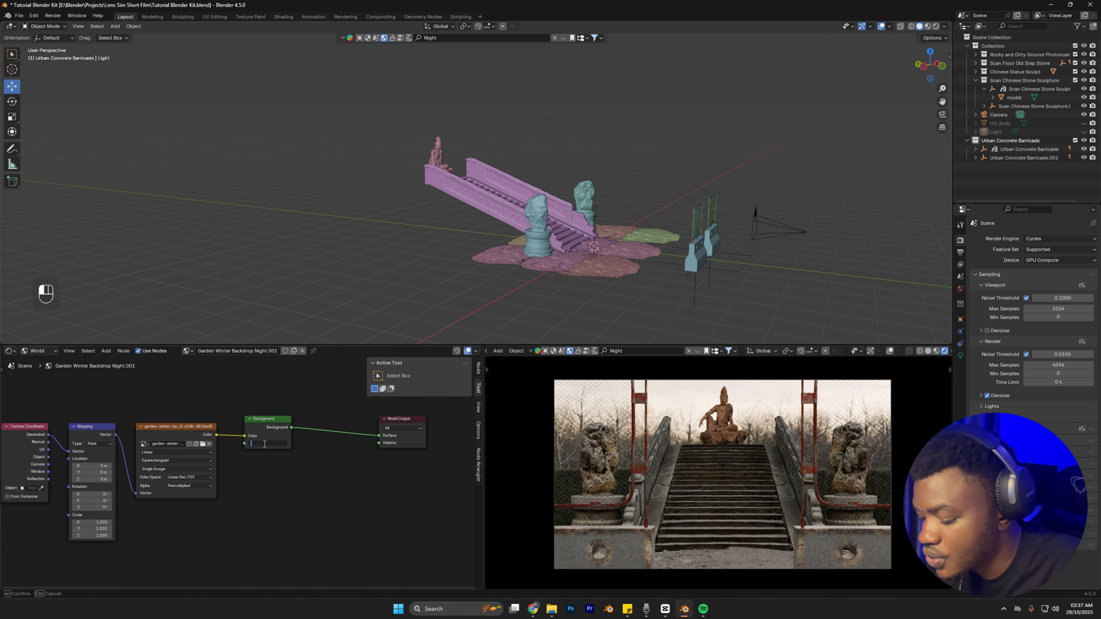
pyautogui.write('0.7')
pyautogui.press('Return')
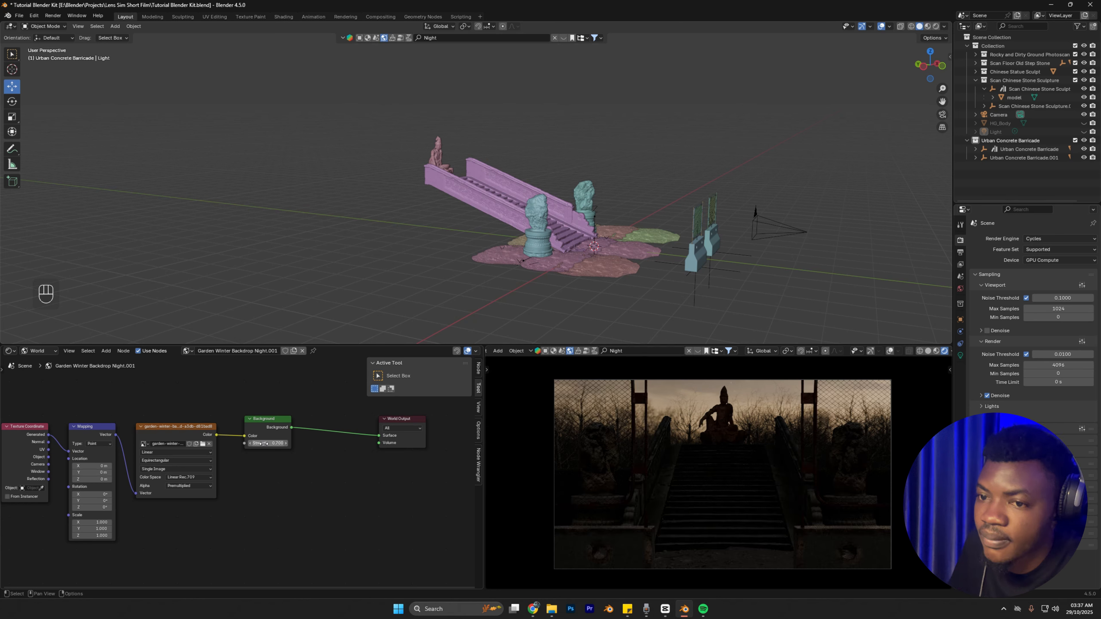
# Step: Add an area light and move it above the seated statue at the head of the stairs
pyautogui.moveTo(341, 189); pyautogui.dragTo(457, 211, button='middle')
pyautogui.scroll(2, 441, 222)
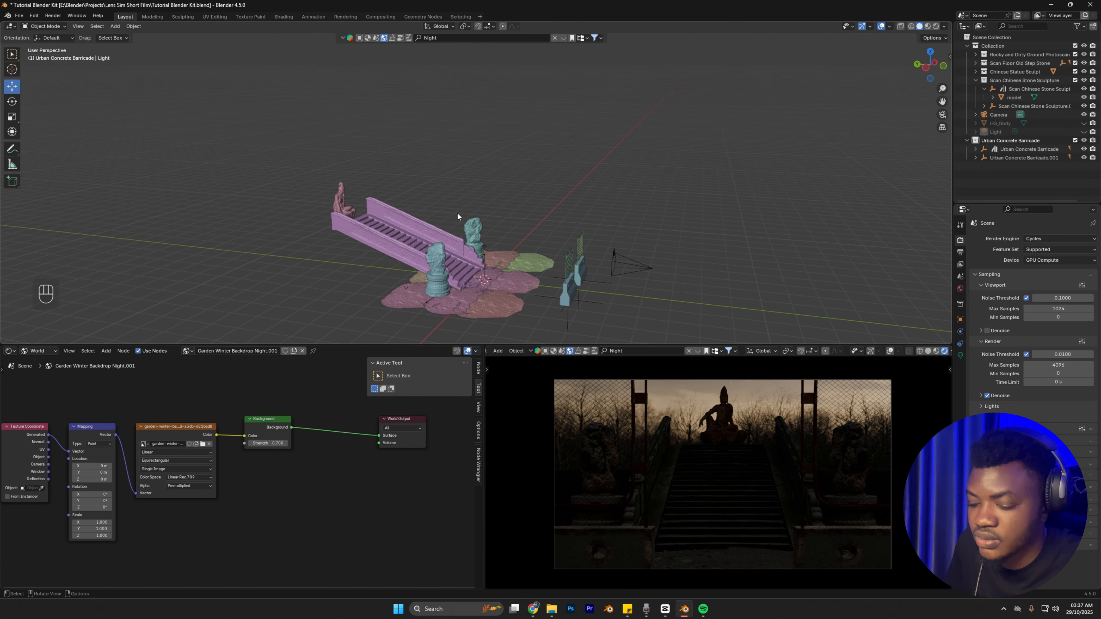
pyautogui.hotkey('shift', 'a')
pyautogui.moveTo(445, 226)
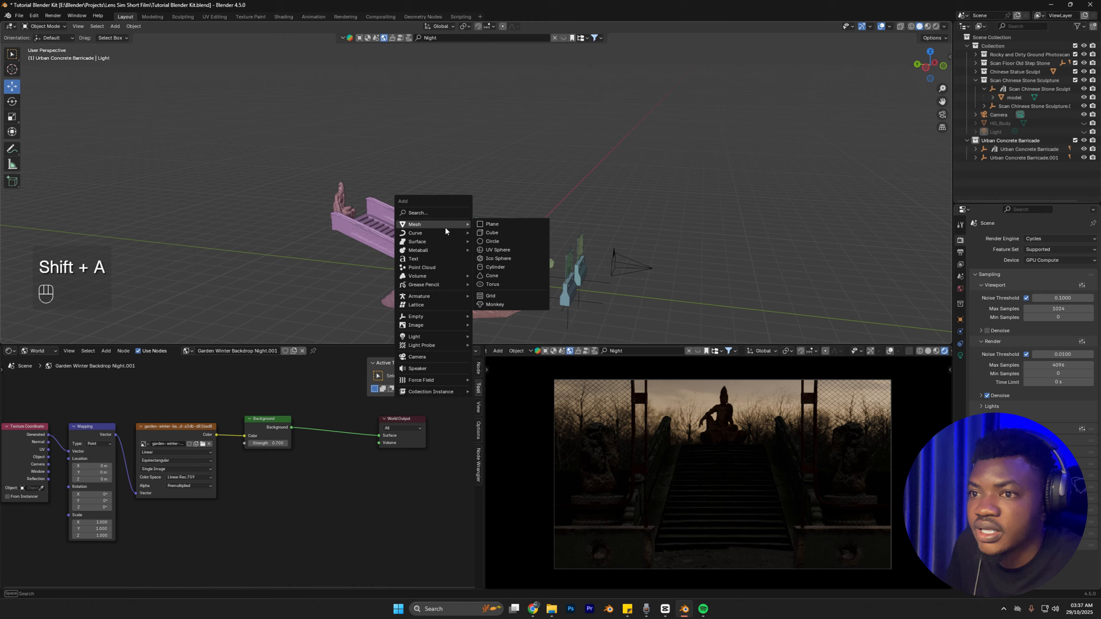
pyautogui.moveTo(441, 338)
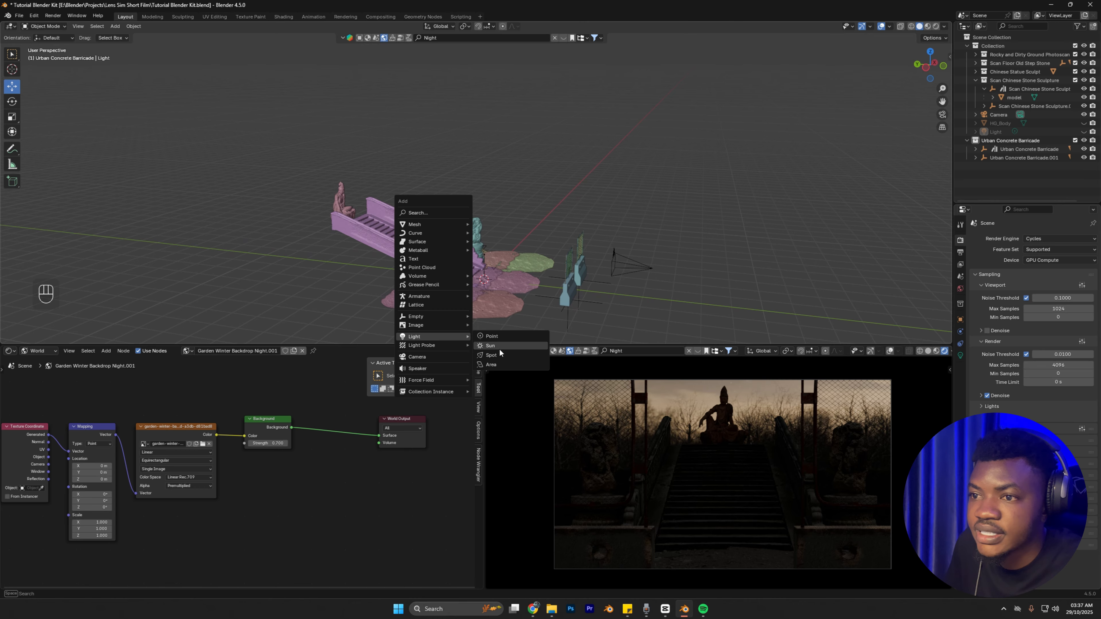
pyautogui.click(494, 364)
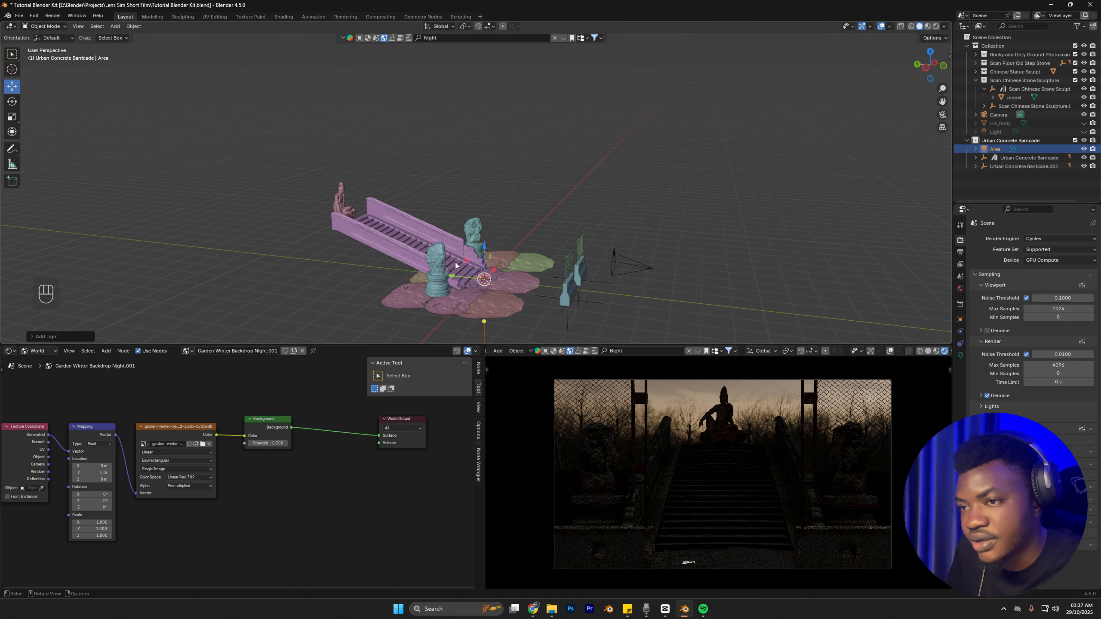
pyautogui.moveTo(484, 249); pyautogui.dragTo(340, 113)
pyautogui.scroll(-1, 334, 156)
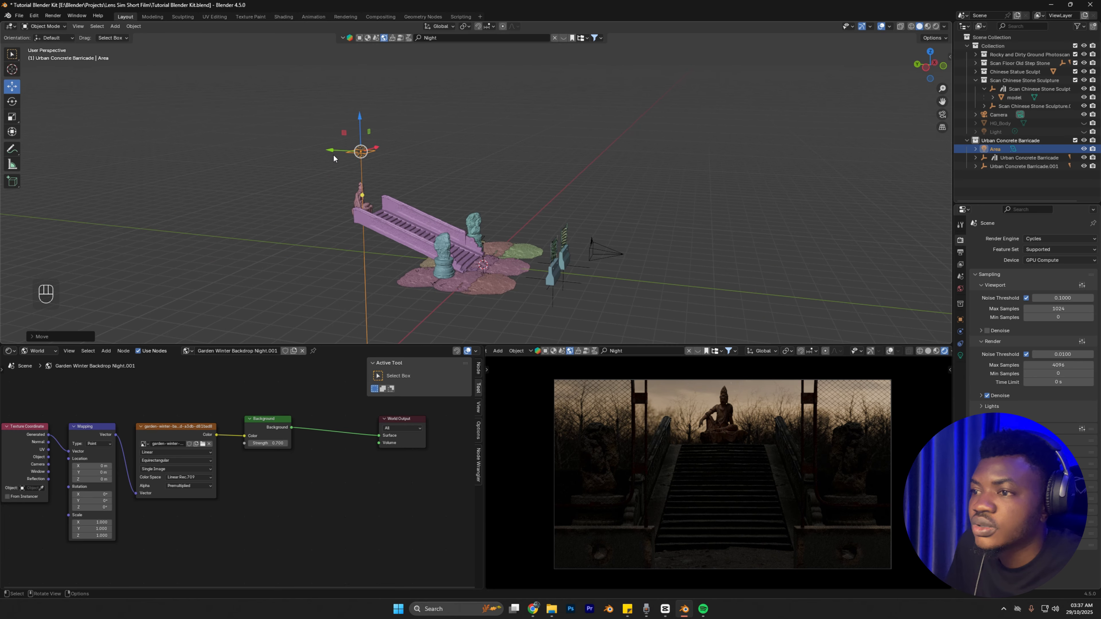
# Step: Change the area light's shape to Ellipse and scale the light up about 5.8 times
pyautogui.moveTo(333, 155); pyautogui.dragTo(411, 162, button='middle')
pyautogui.scroll(3, 414, 160)
pyautogui.keyDown('shift'); pyautogui.moveTo(339, 183); pyautogui.dragTo(522, 159, button='middle'); pyautogui.keyUp('shift')
pyautogui.click(961, 356)
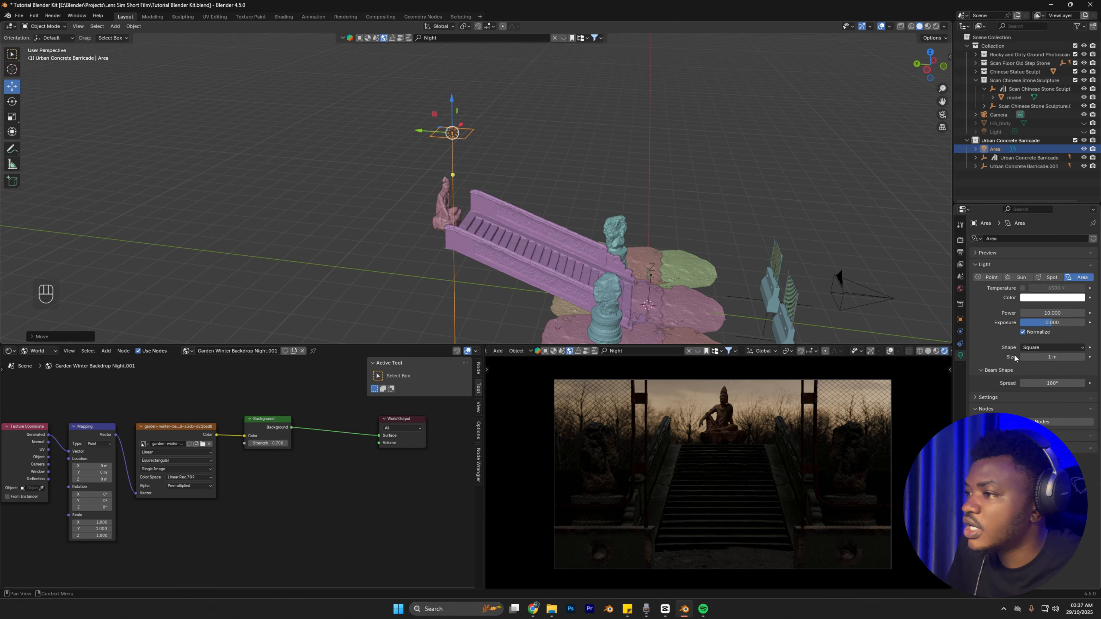
pyautogui.click(1045, 348)
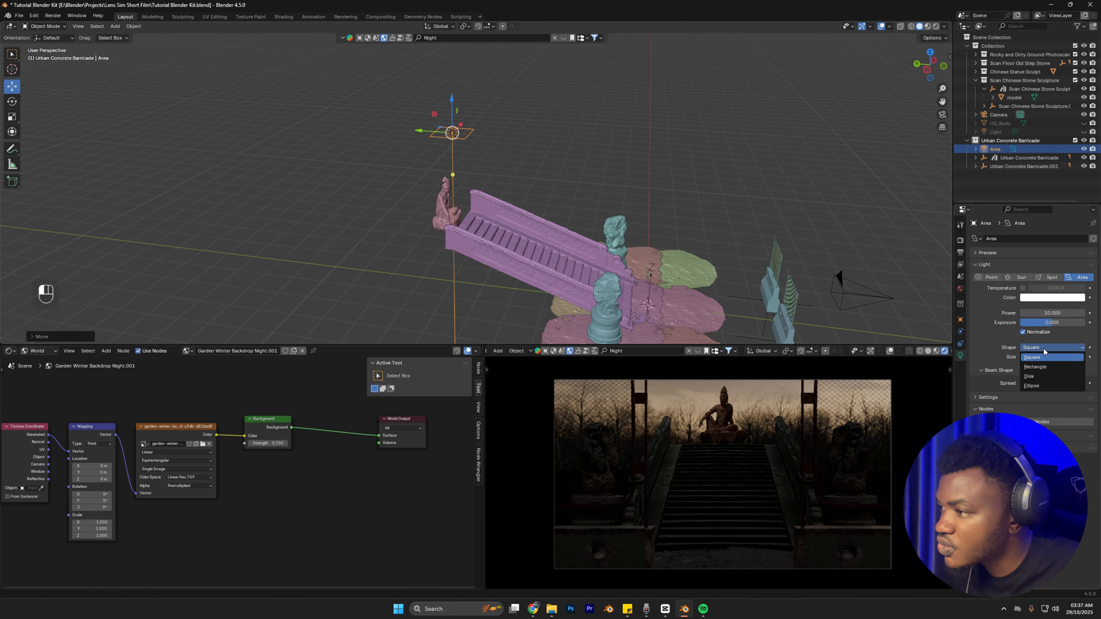
pyautogui.click(1038, 386)
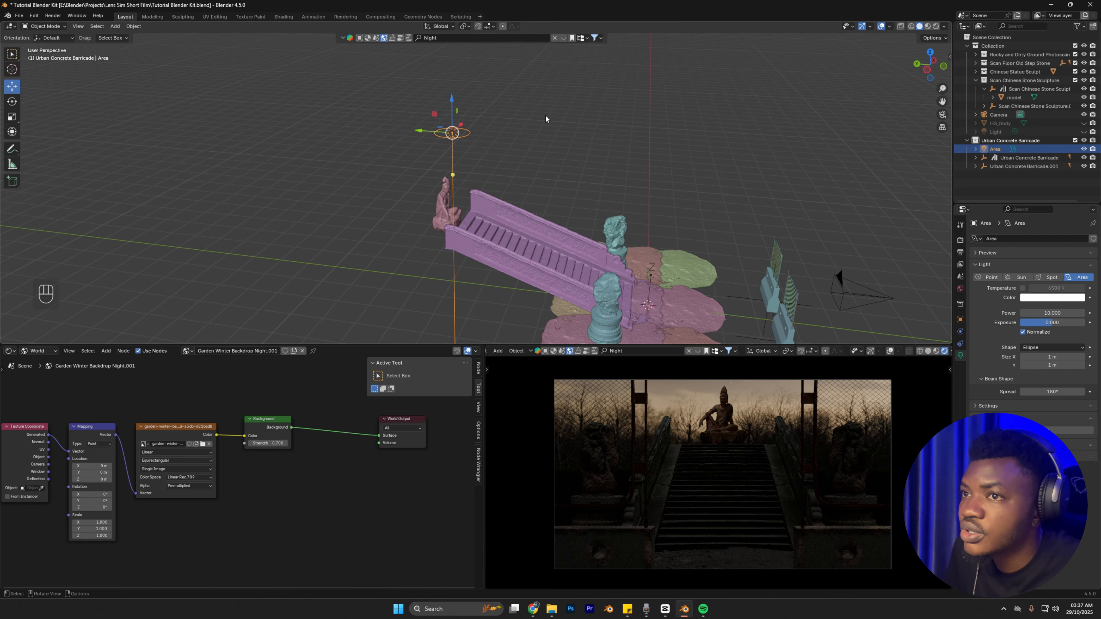
pyautogui.scroll(-5, 566, 128)
pyautogui.press('s')
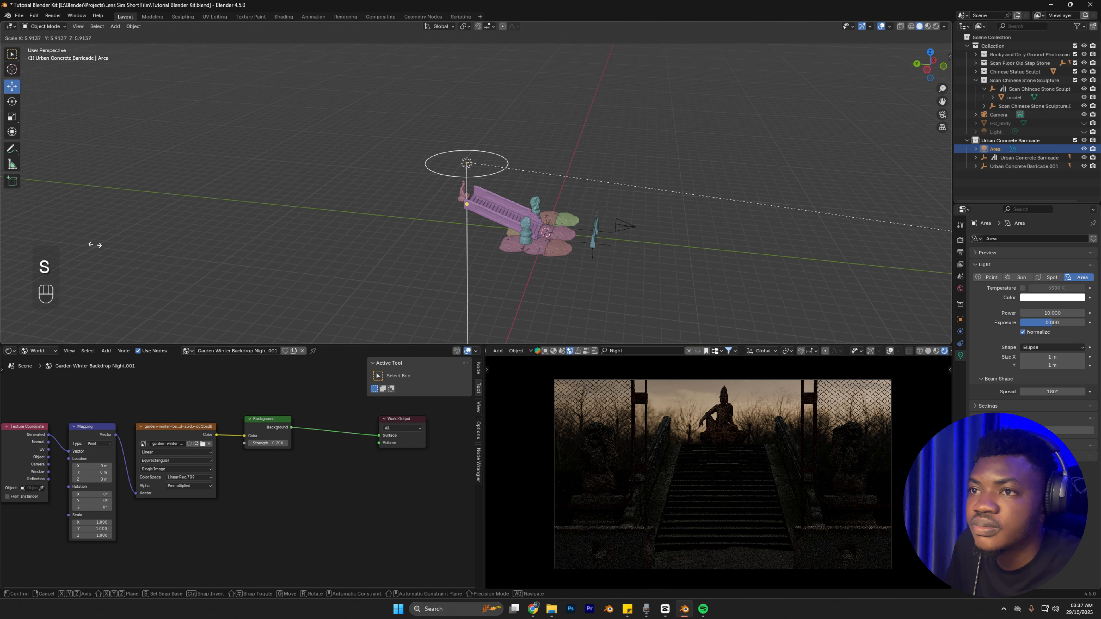
pyautogui.click(95, 245)
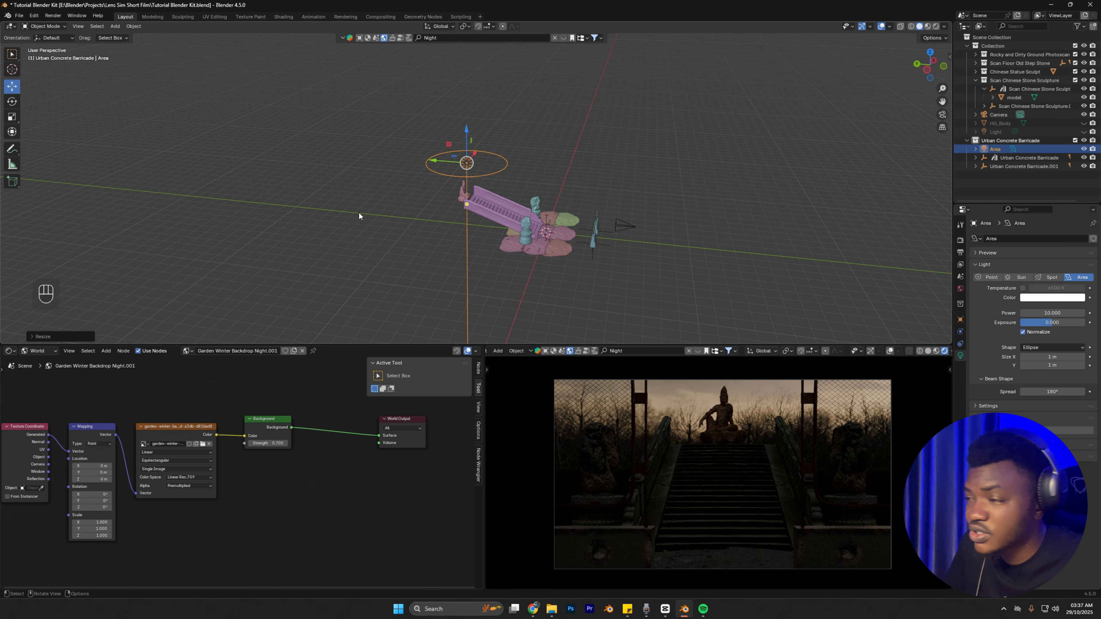
# Step: Set the area light's power to 500 and raise the light to about 9.3 m along Z
pyautogui.click(1056, 313)
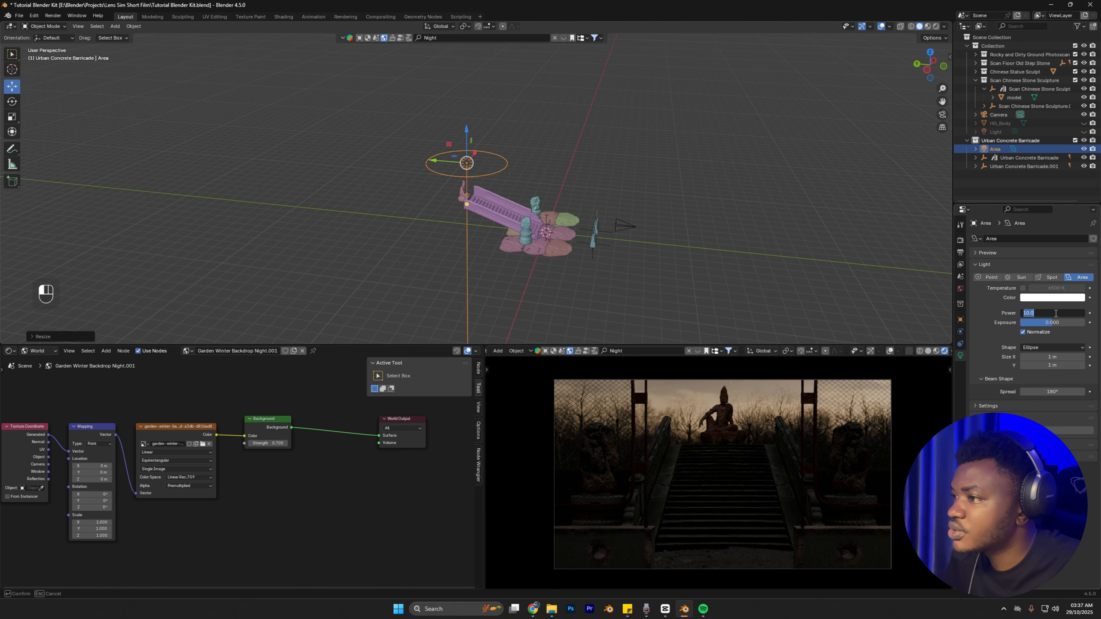
pyautogui.write('500')
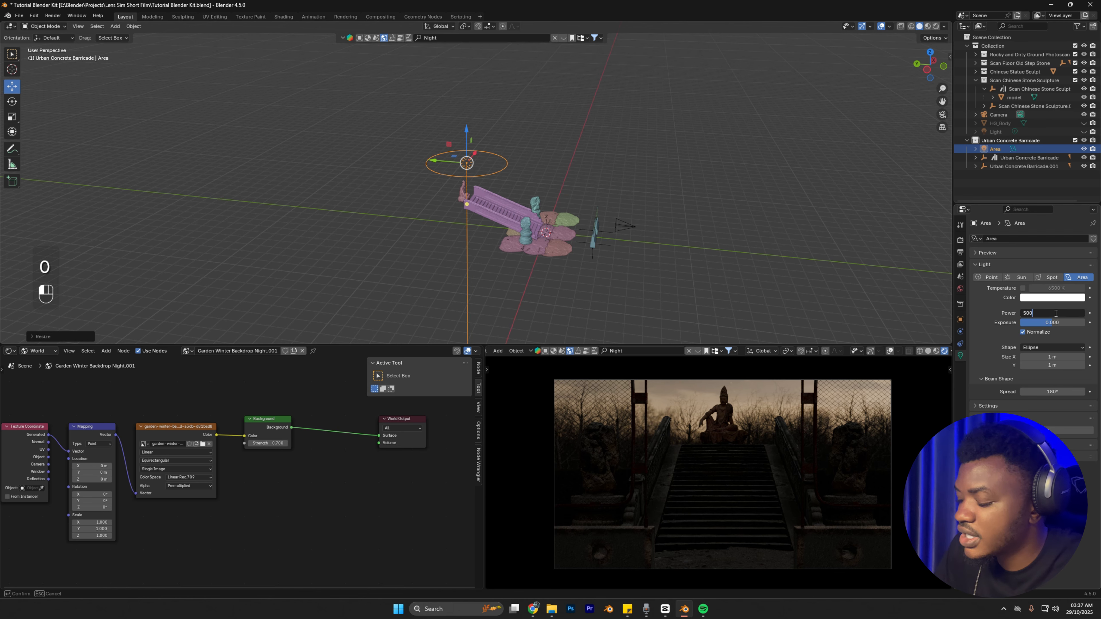
pyautogui.press('Return')
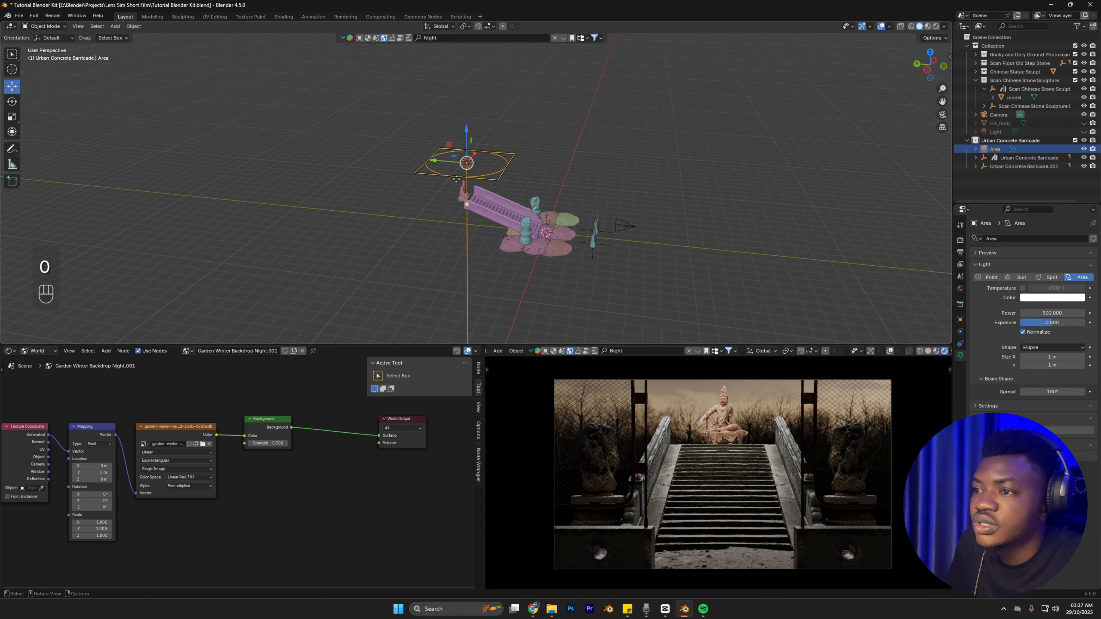
pyautogui.keyDown('shift'); pyautogui.moveTo(473, 150); pyautogui.dragTo(477, 195, button='middle'); pyautogui.keyUp('shift')
pyautogui.moveTo(477, 195); pyautogui.dragTo(469, 100)
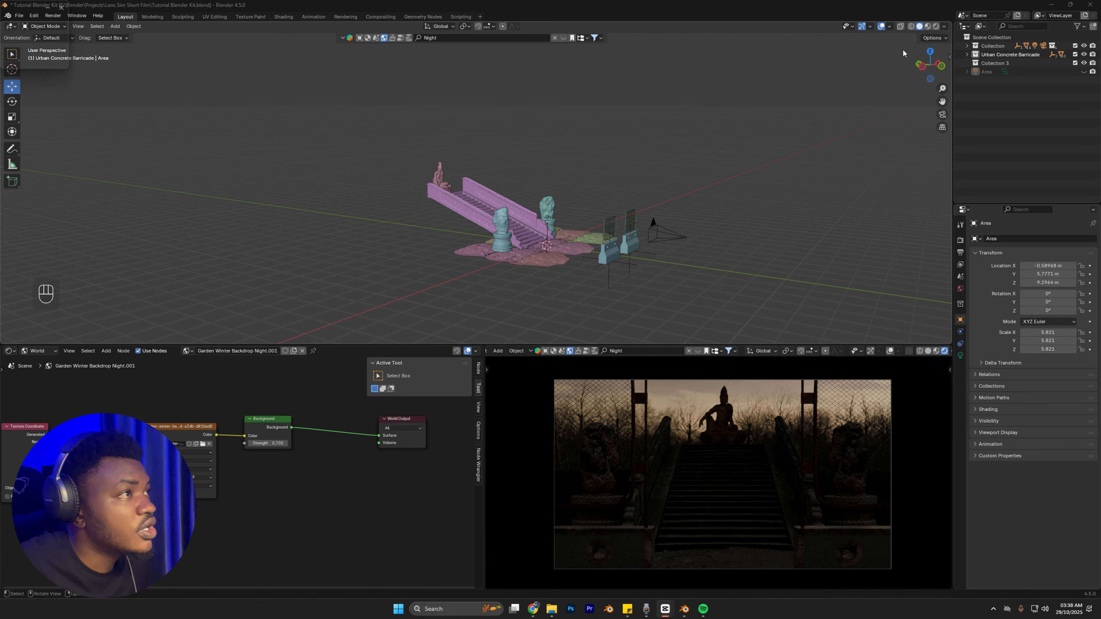
# Step: Rename the new empty collection, Collection 3, to Studio
pyautogui.doubleClick(1004, 63)
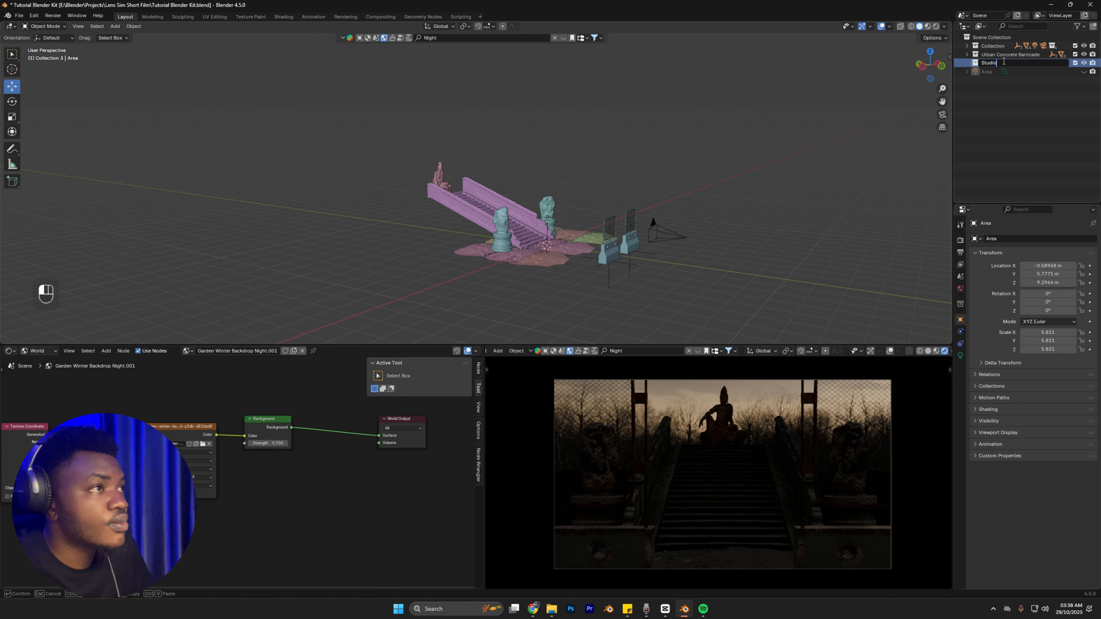
pyautogui.press('Return')
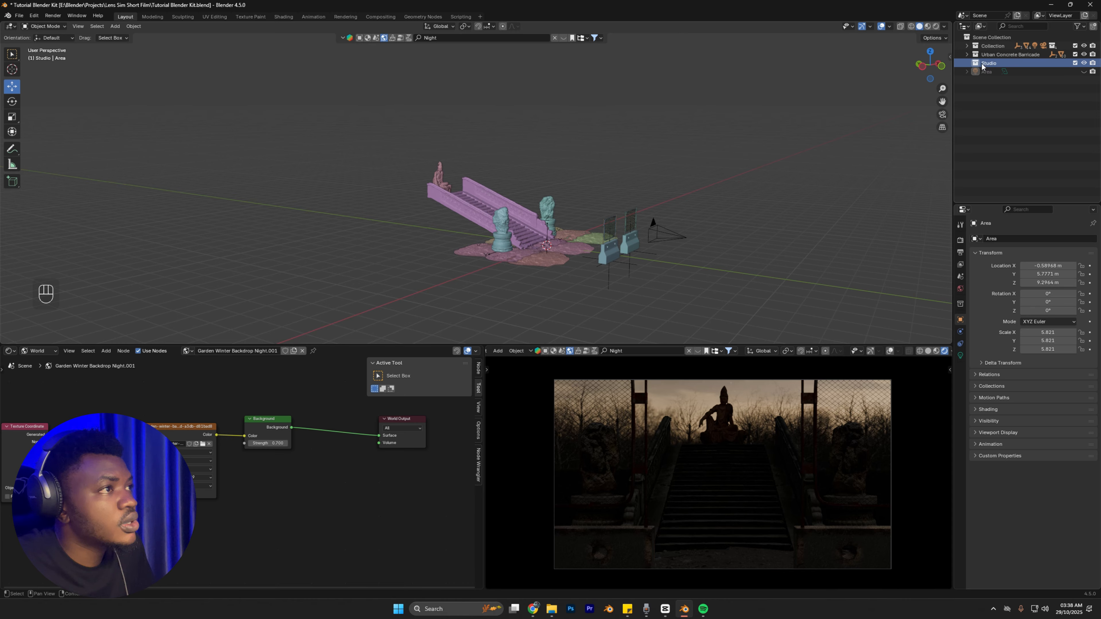
# Step: Move the camera into the Studio collection
pyautogui.click(670, 243)
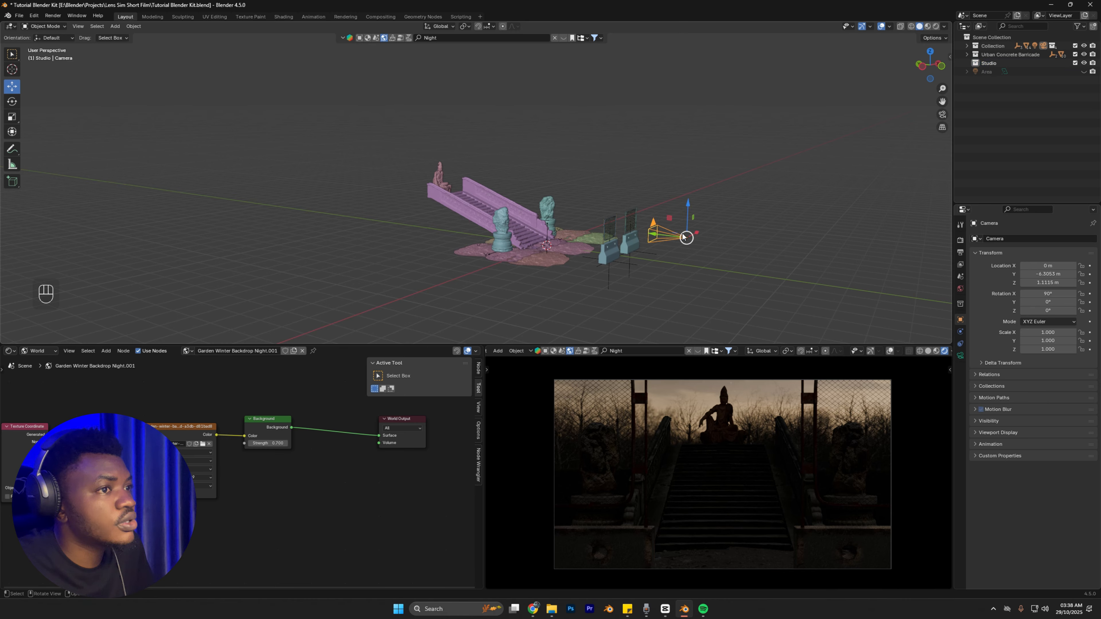
pyautogui.press('m')
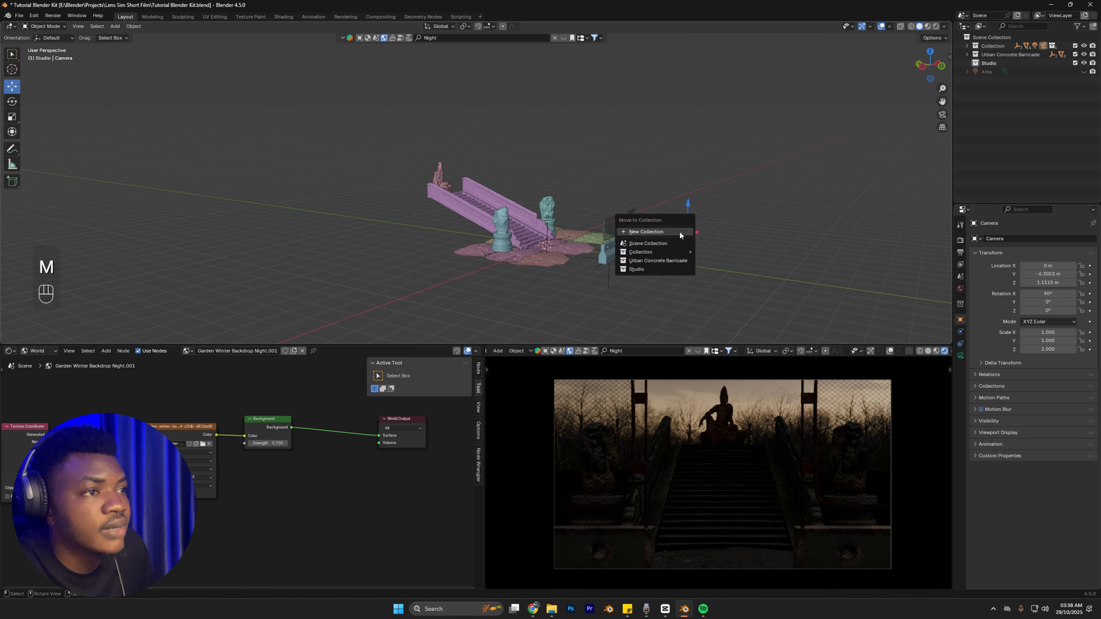
pyautogui.click(652, 270)
pyautogui.scroll(-1, 698, 169)
# Step: Unhide the area light and move it into the Studio collection
pyautogui.click(1084, 81)
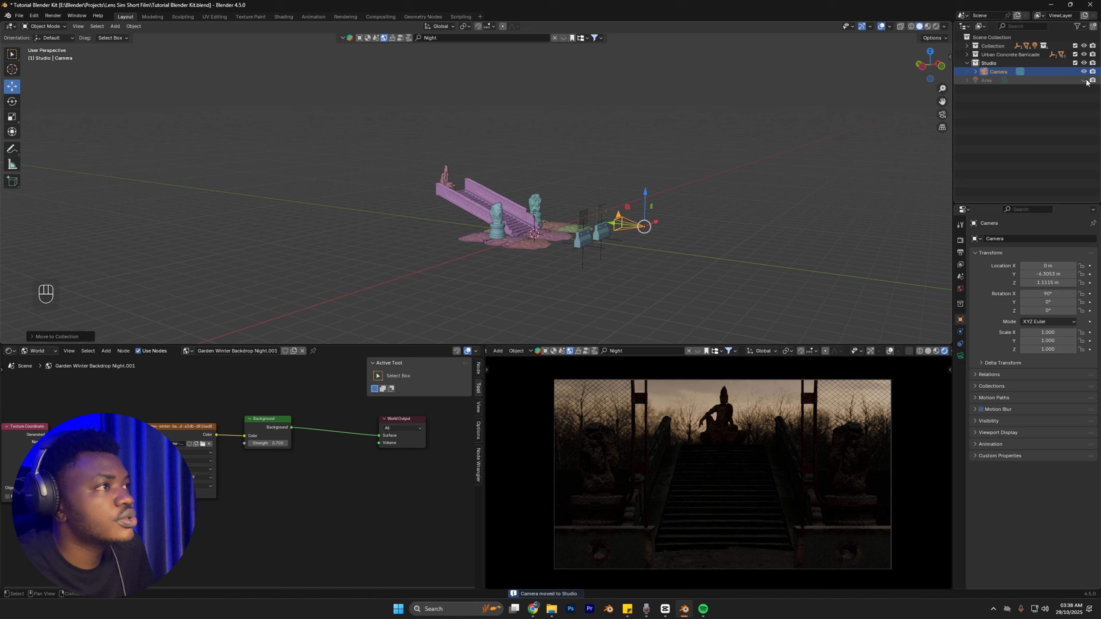
pyautogui.click(987, 80)
pyautogui.press('m')
pyautogui.click(529, 110)
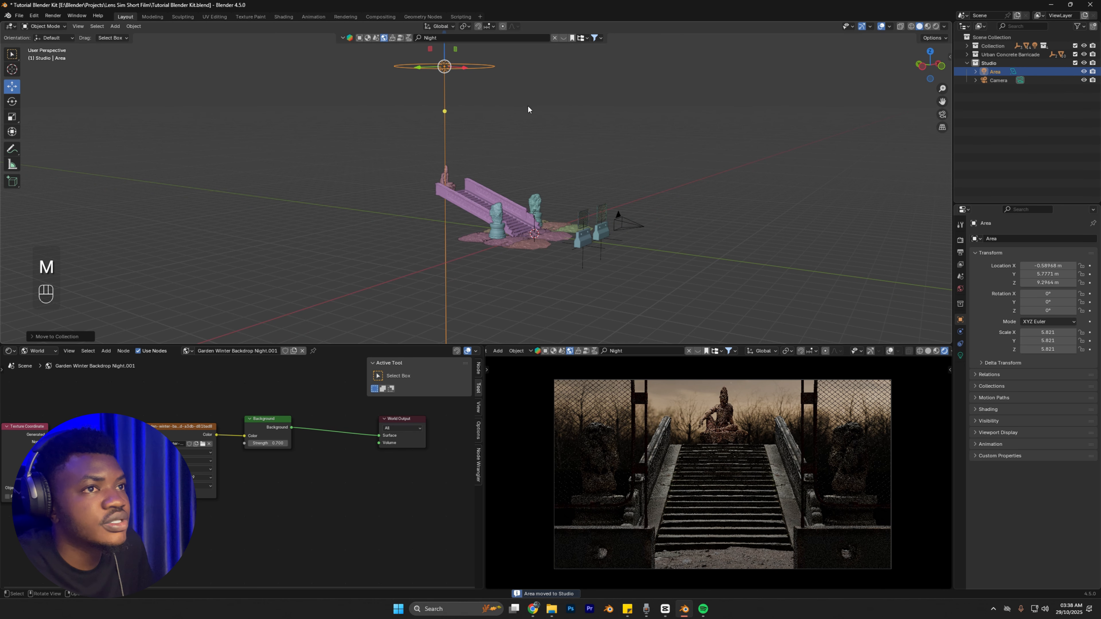
pyautogui.scroll(-1, 527, 108)
pyautogui.keyDown('shift'); pyautogui.moveTo(527, 115); pyautogui.dragTo(527, 173, button='middle'); pyautogui.keyUp('shift')
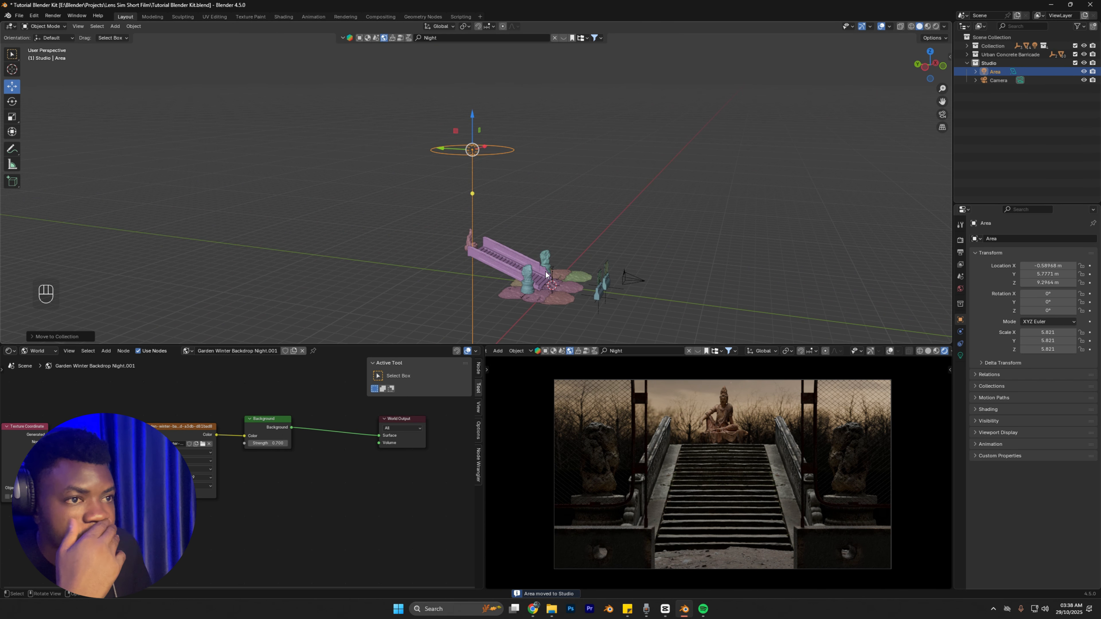
# Step: Tilt the camera upward to about 94.7° around X and lower it to about 0.84 m on Z
pyautogui.click(632, 282)
pyautogui.scroll(2, 634, 283)
pyautogui.keyDown('shift'); pyautogui.moveTo(633, 283); pyautogui.dragTo(512, 162, button='middle'); pyautogui.keyUp('shift')
pyautogui.scroll(2, 511, 162)
pyautogui.click(11, 102)
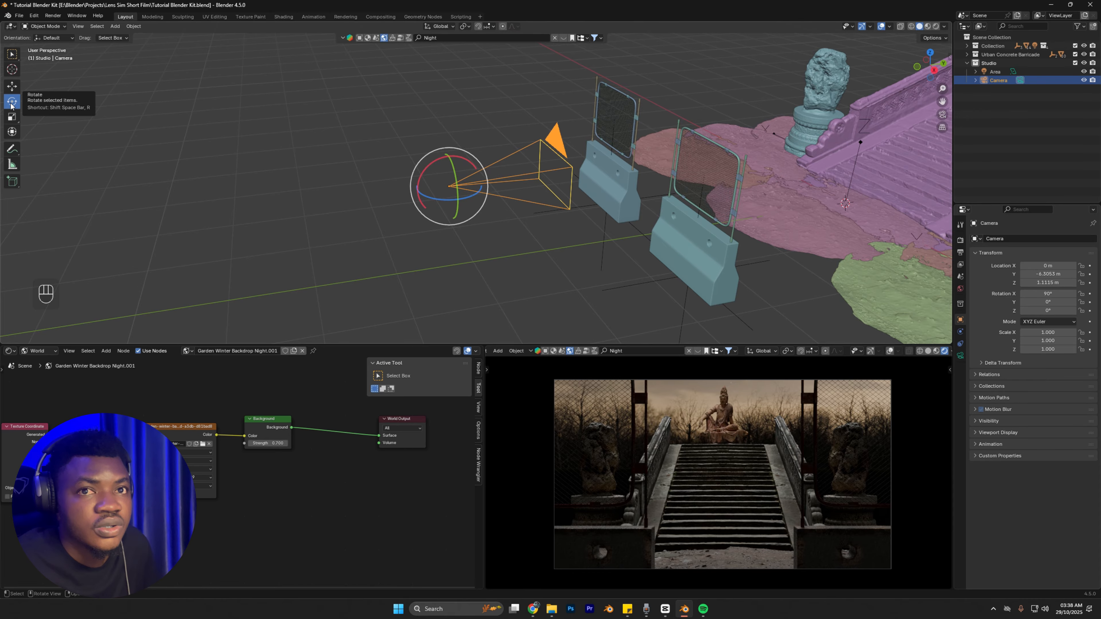
pyautogui.scroll(2, 461, 155)
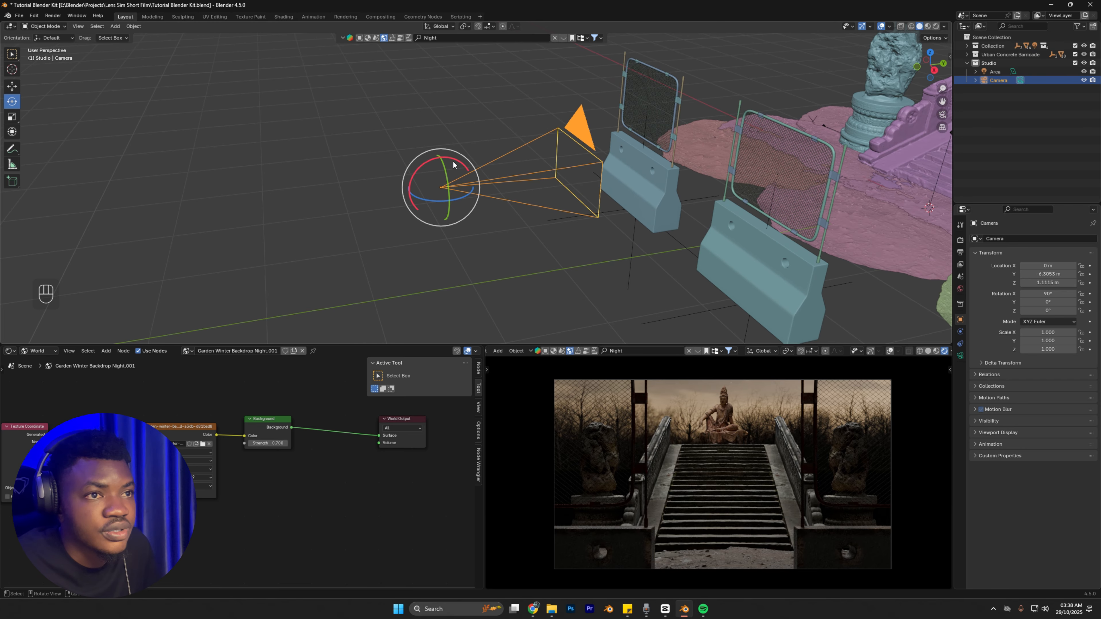
pyautogui.moveTo(455, 163); pyautogui.dragTo(426, 186)
pyautogui.click(11, 85)
pyautogui.scroll(-3, 477, 181)
pyautogui.keyDown('shift'); pyautogui.moveTo(512, 186); pyautogui.dragTo(381, 199, button='middle'); pyautogui.keyUp('shift')
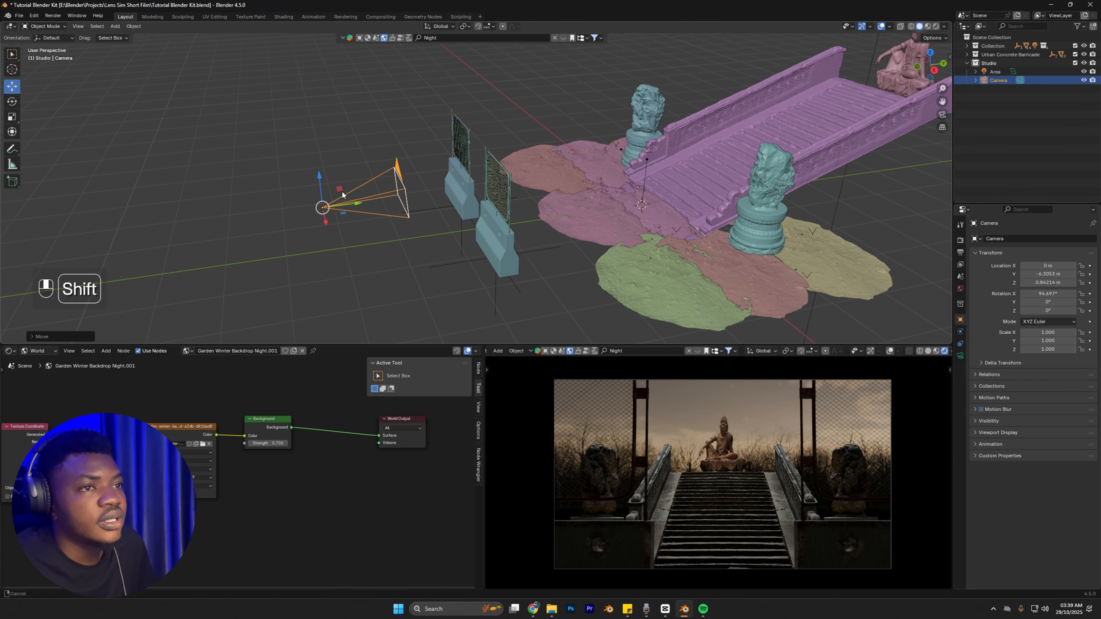
# Step: Add a circle empty to the scene and set its display shape to Sphere
pyautogui.scroll(-3, 469, 198)
pyautogui.keyDown('shift'); pyautogui.moveTo(553, 197); pyautogui.dragTo(457, 237, button='middle'); pyautogui.keyUp('shift')
pyautogui.hotkey('shift', 'a')
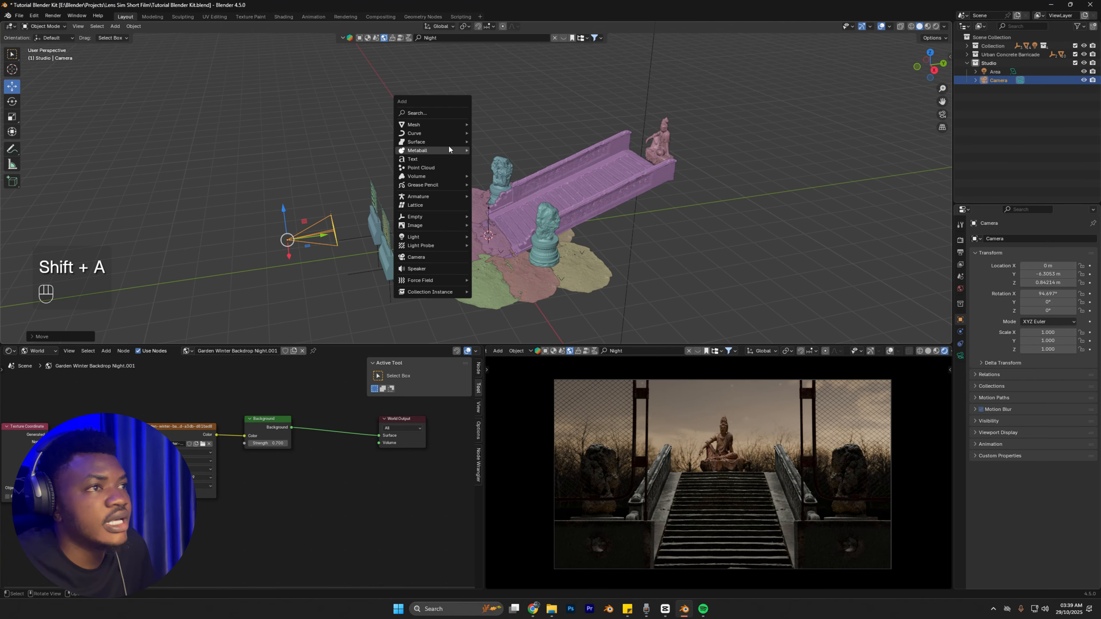
pyautogui.moveTo(424, 216)
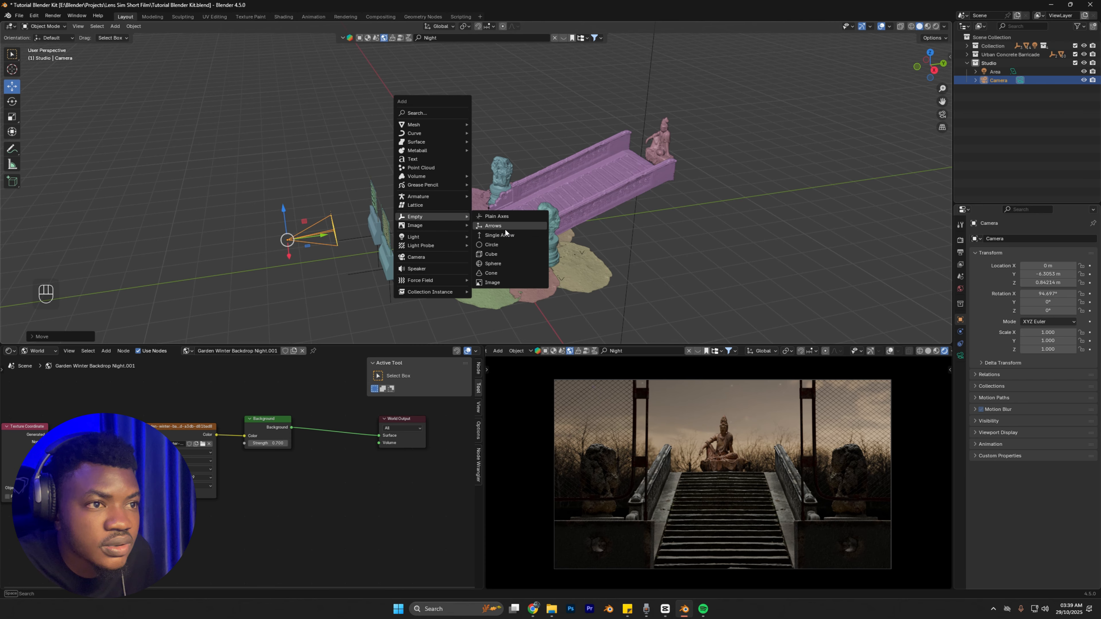
pyautogui.click(505, 244)
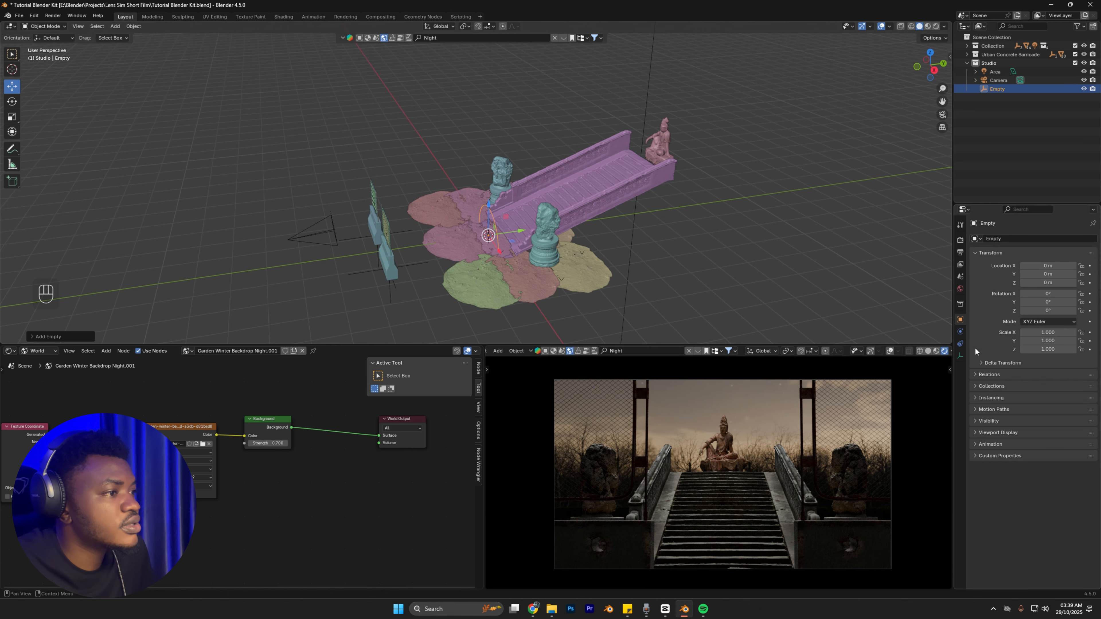
pyautogui.click(961, 356)
pyautogui.click(1049, 250)
pyautogui.click(1049, 309)
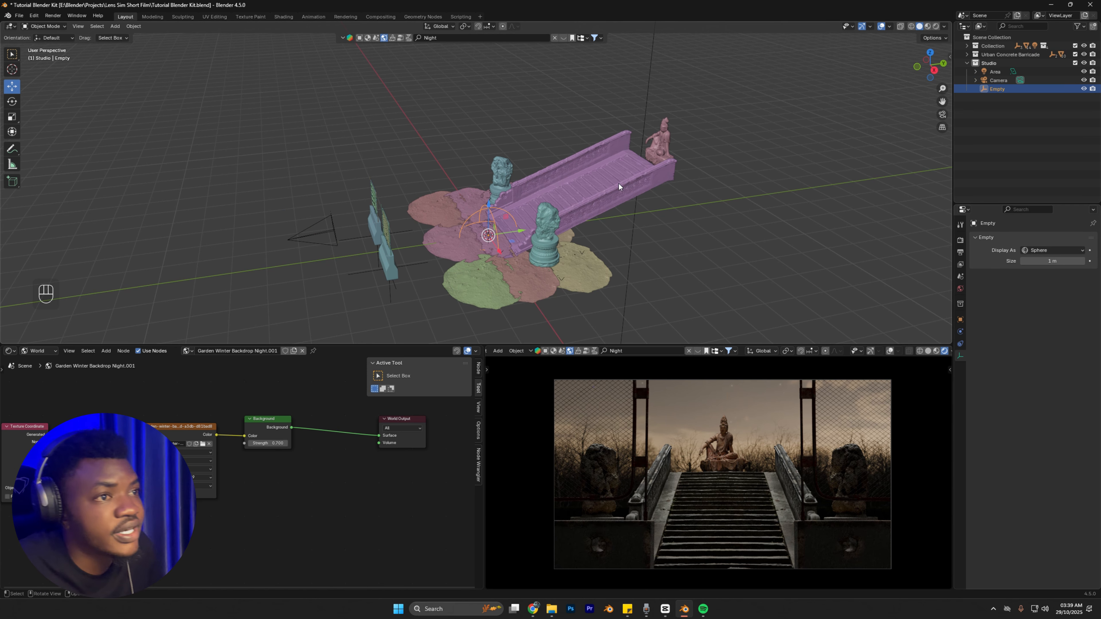
# Step: Move the sphere empty onto the seated statue at the head of the stairs and scale it down to about 0.7
pyautogui.scroll(2, 535, 247)
pyautogui.moveTo(519, 247); pyautogui.dragTo(719, 89)
pyautogui.moveTo(720, 89); pyautogui.dragTo(703, 121, button='middle')
pyautogui.keyDown('shift'); pyautogui.moveTo(786, 178); pyautogui.dragTo(670, 163, button='middle'); pyautogui.keyUp('shift')
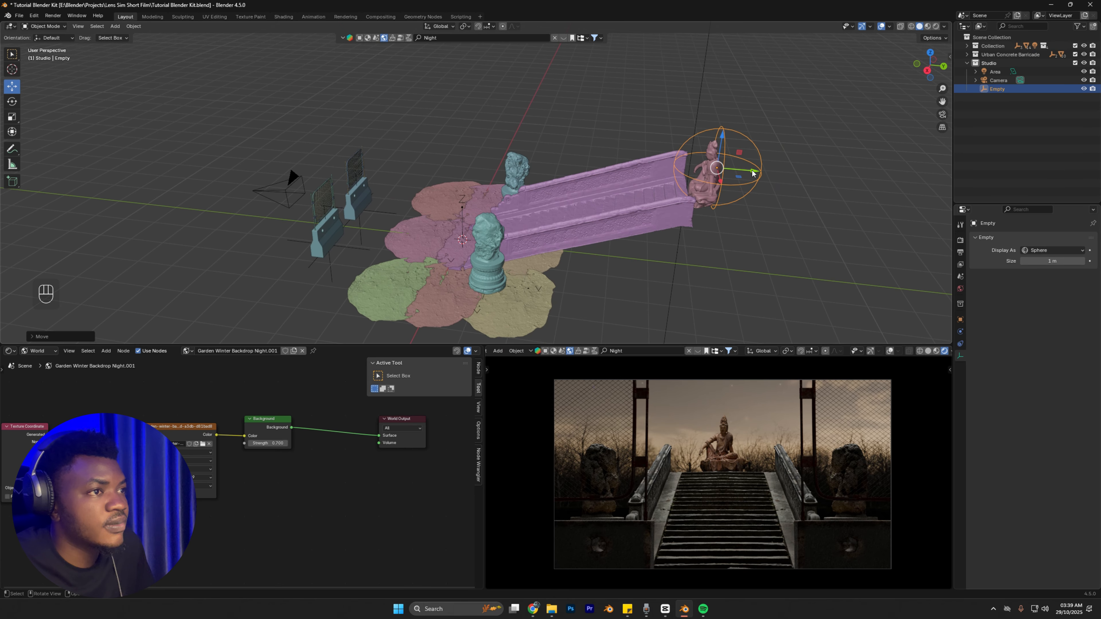
pyautogui.moveTo(744, 170); pyautogui.dragTo(739, 171)
pyautogui.scroll(-2, 738, 173)
pyautogui.moveTo(676, 169); pyautogui.dragTo(727, 175, button='middle')
pyautogui.press('s')
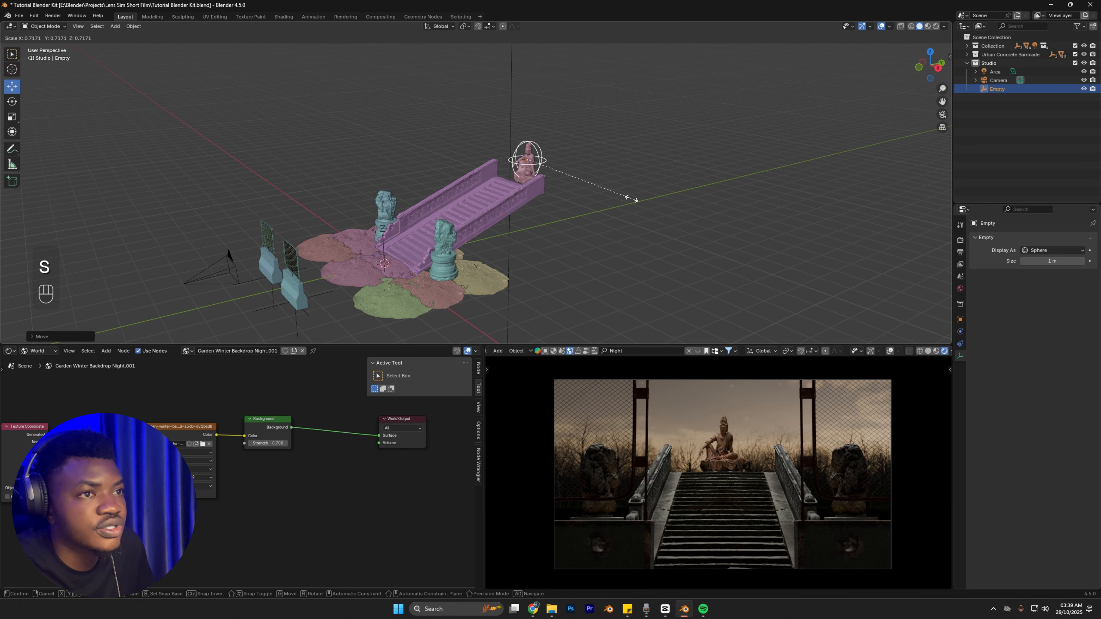
pyautogui.click(509, 165)
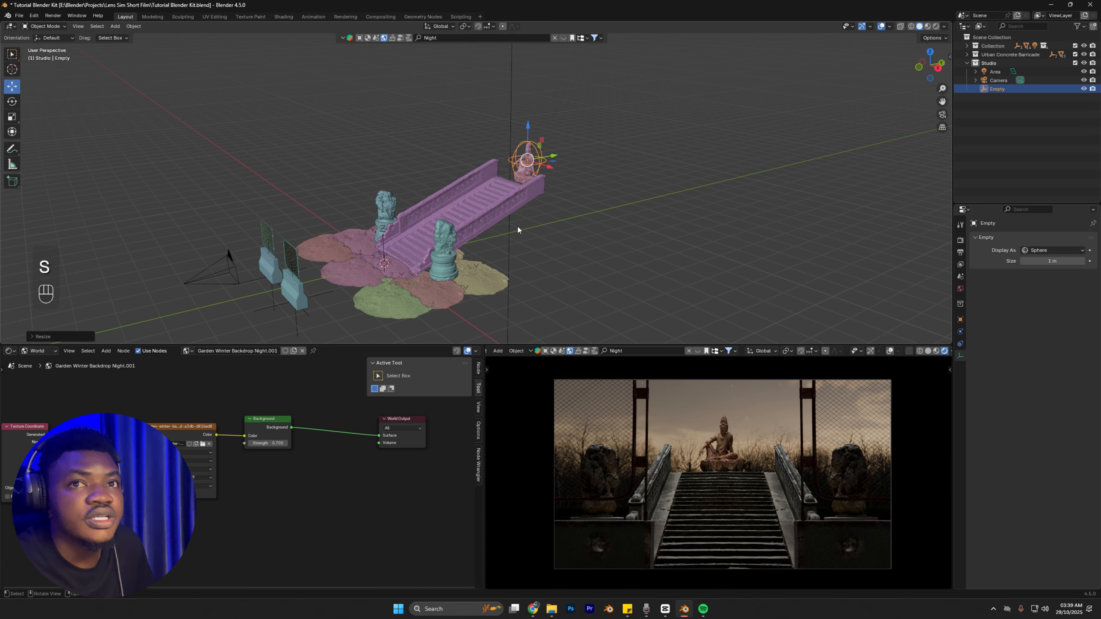
# Step: Rename the sphere empty as Focus
pyautogui.press('F2')
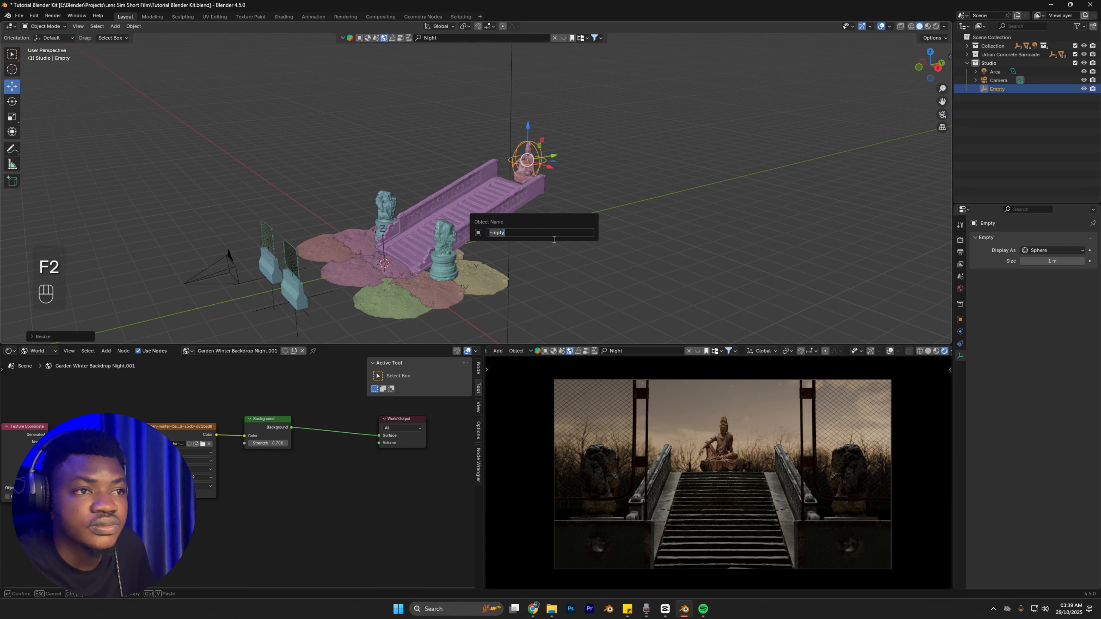
pyautogui.write('Foc')
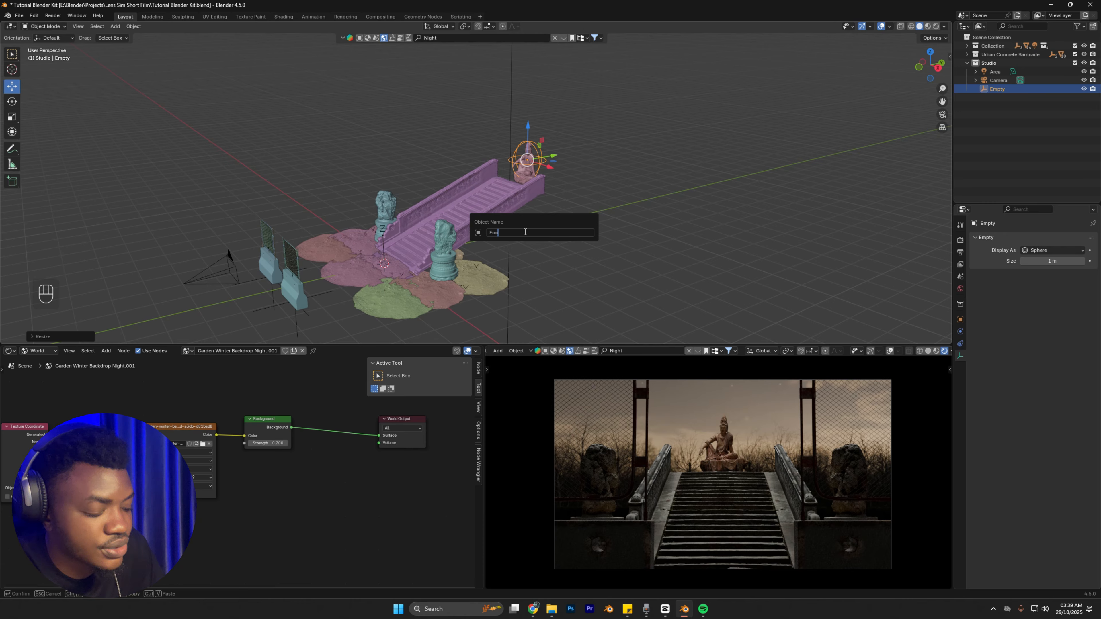
pyautogui.write('us')
pyautogui.press('Return')
# Step: Enable depth of field on the camera and set its focus object to the Focus empty
pyautogui.click(215, 278)
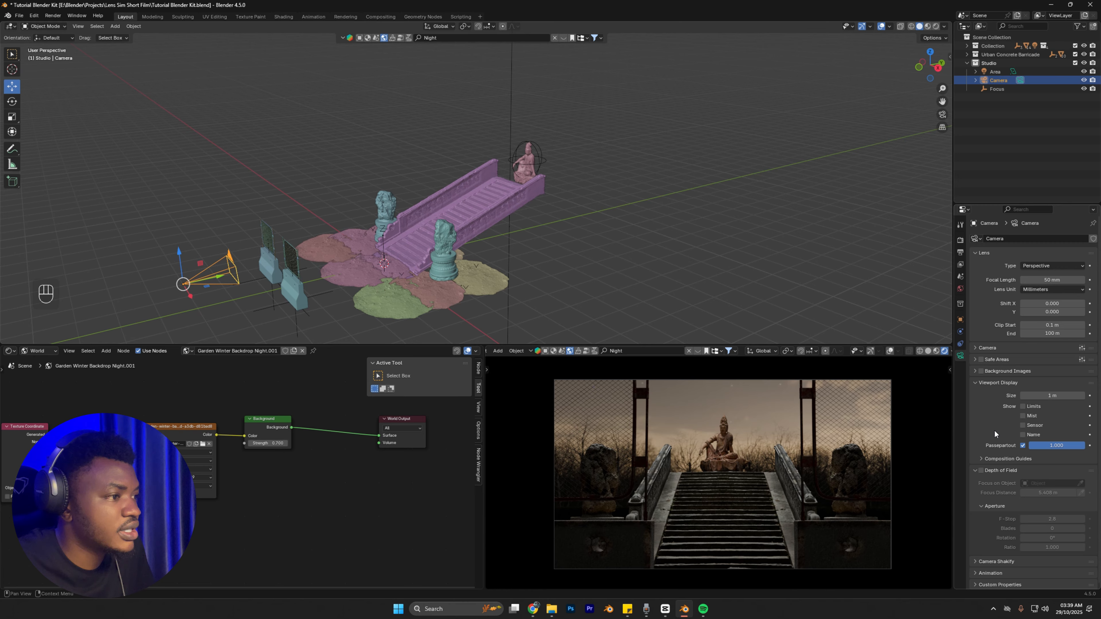
pyautogui.scroll(-1, 1000, 439)
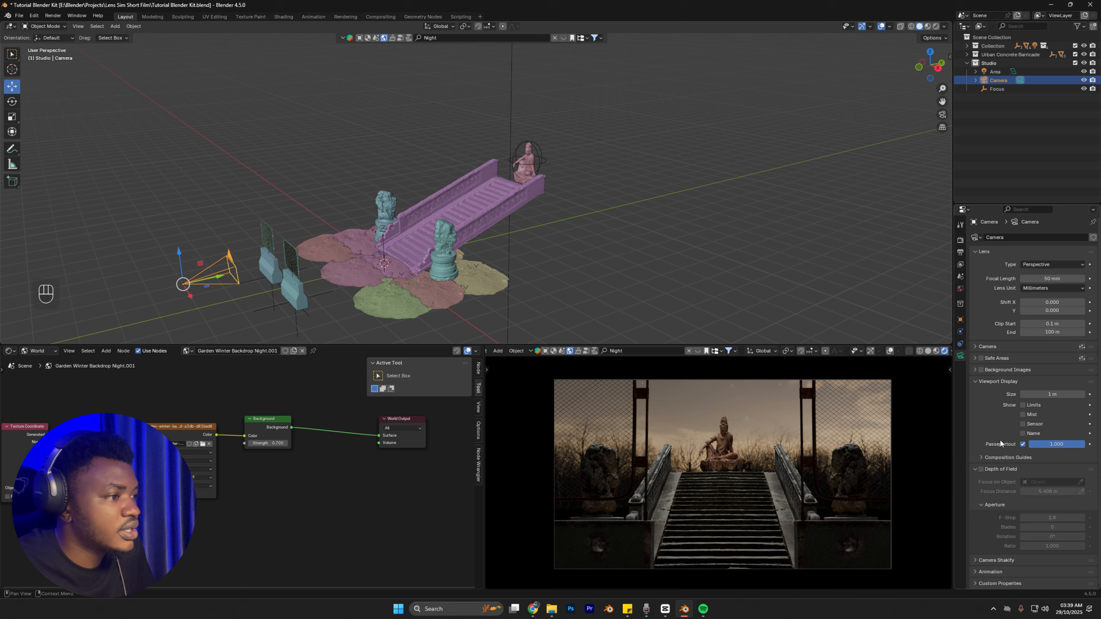
pyautogui.scroll(1, 993, 451)
pyautogui.scroll(-1, 989, 456)
pyautogui.click(981, 469)
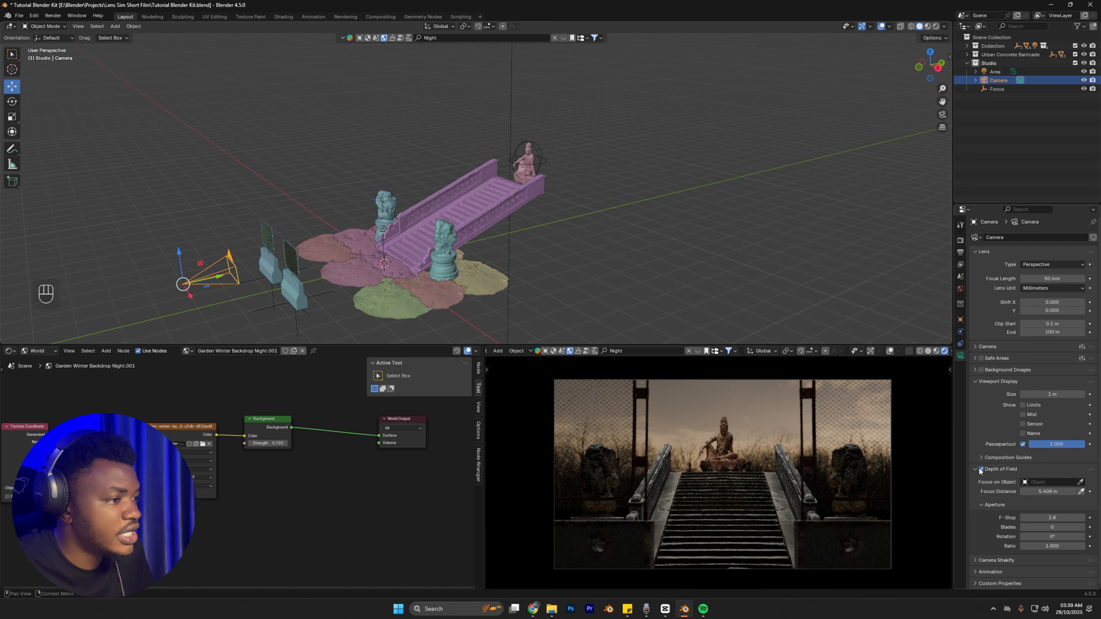
pyautogui.click(1049, 483)
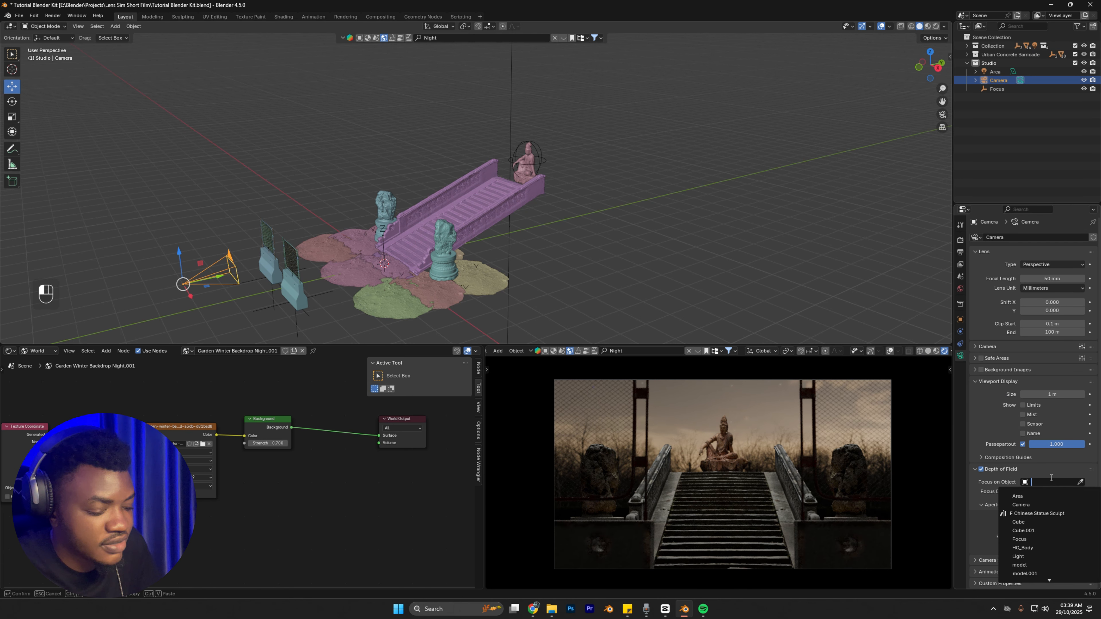
pyautogui.write('focus')
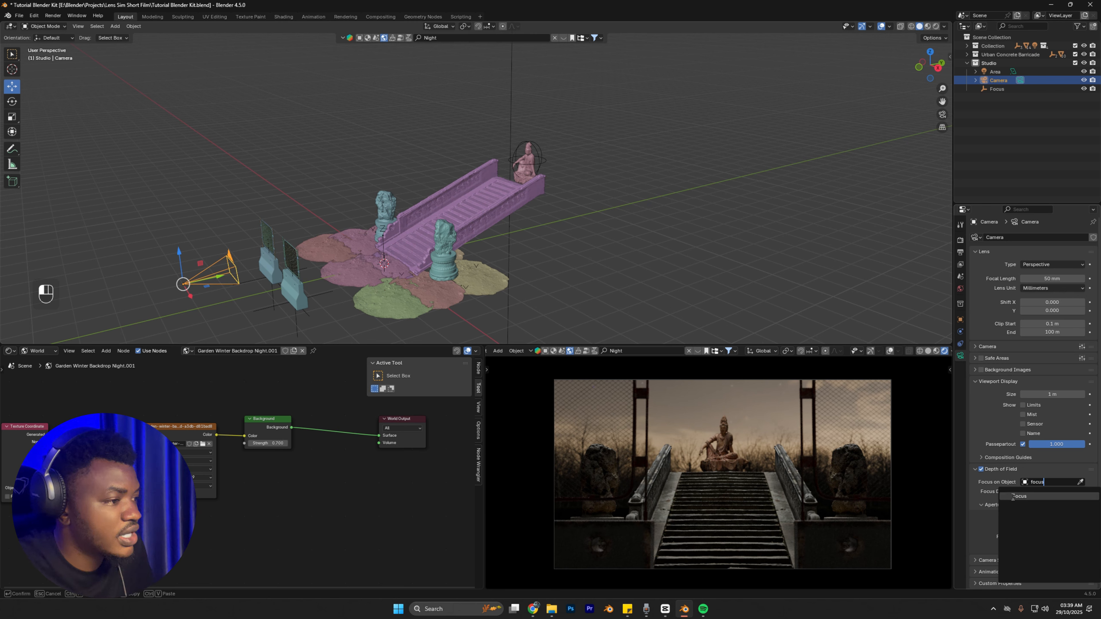
pyautogui.click(1019, 496)
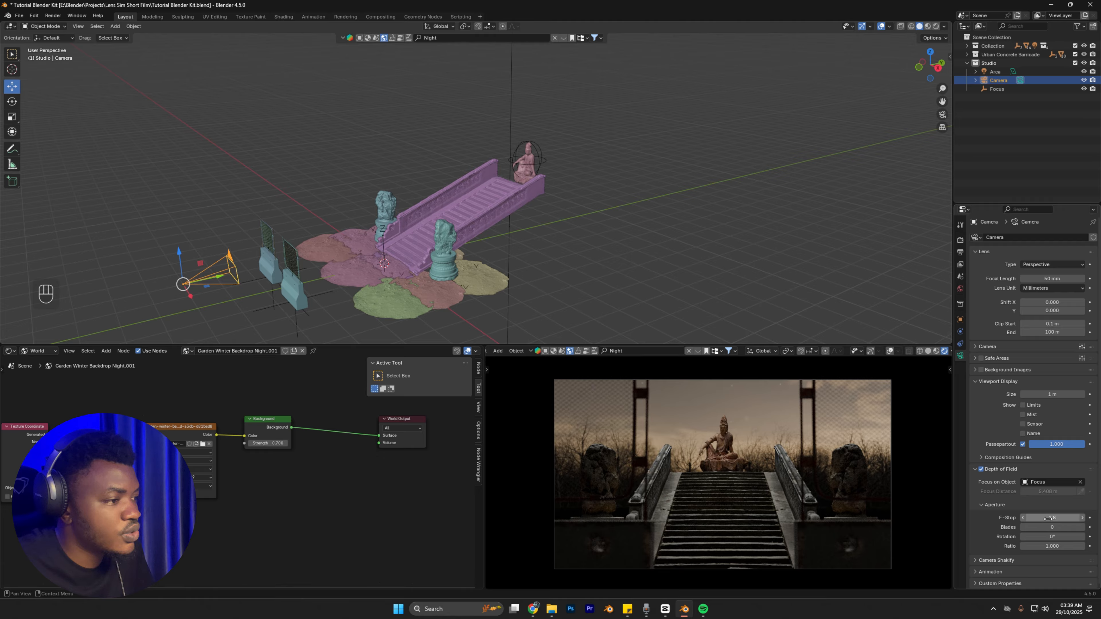
# Step: Set the camera's F-Stop to 0.1 and shift the Focus empty slightly in front of the seated statue
pyautogui.moveTo(1049, 516); pyautogui.dragTo(989, 517)
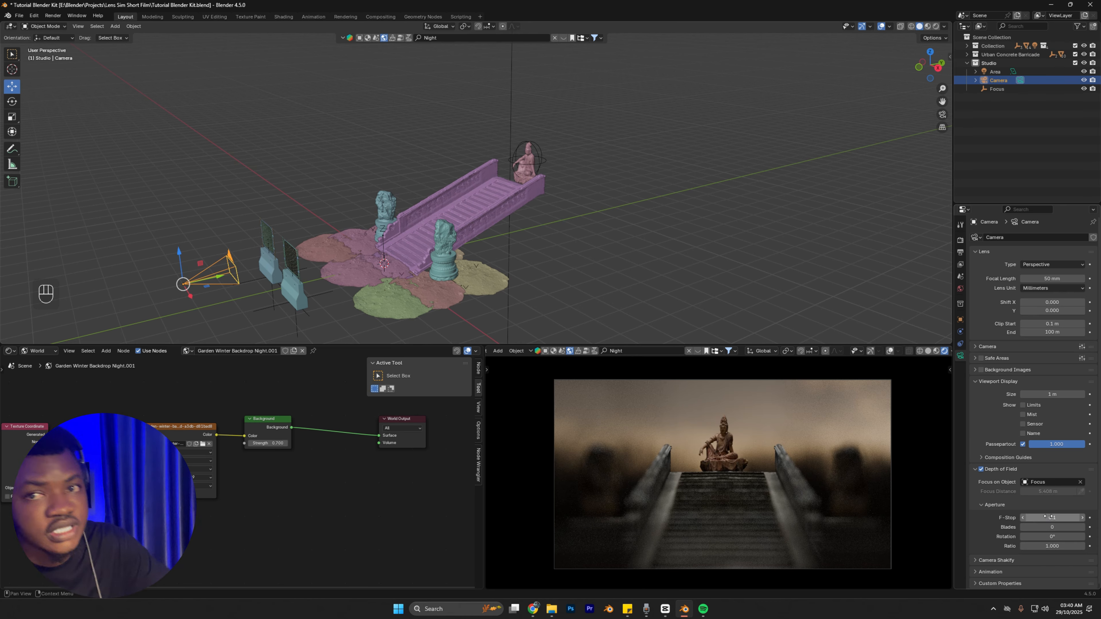
pyautogui.click(544, 162)
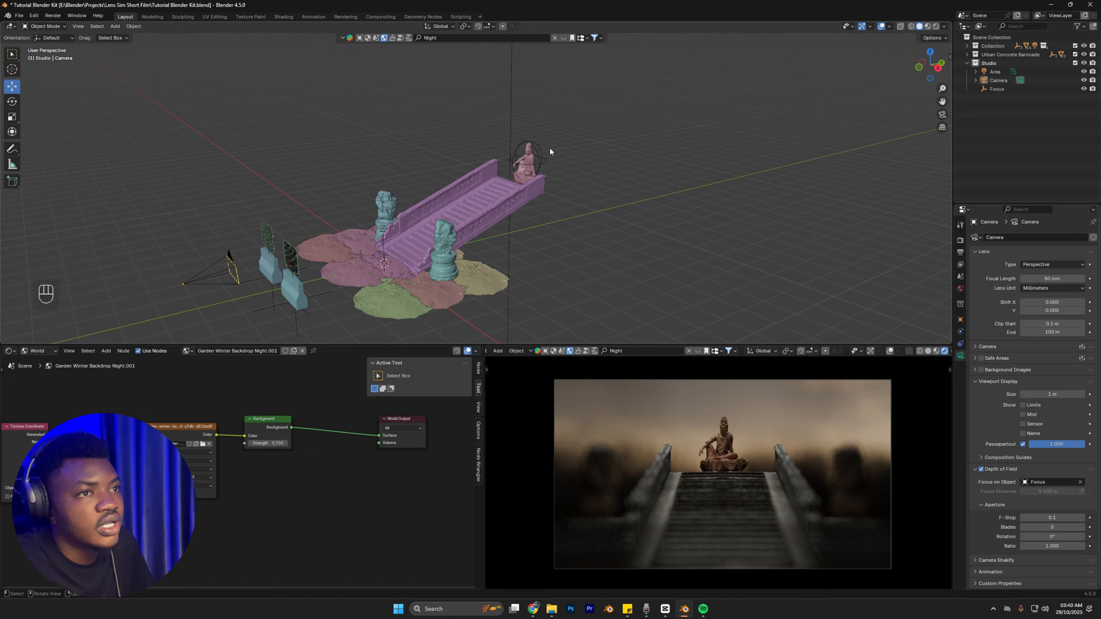
pyautogui.moveTo(551, 155); pyautogui.dragTo(553, 192)
# Step: Set the camera's depth-of-field F-Stop to 1.5 and its aperture ratio to 2
pyautogui.click(238, 285)
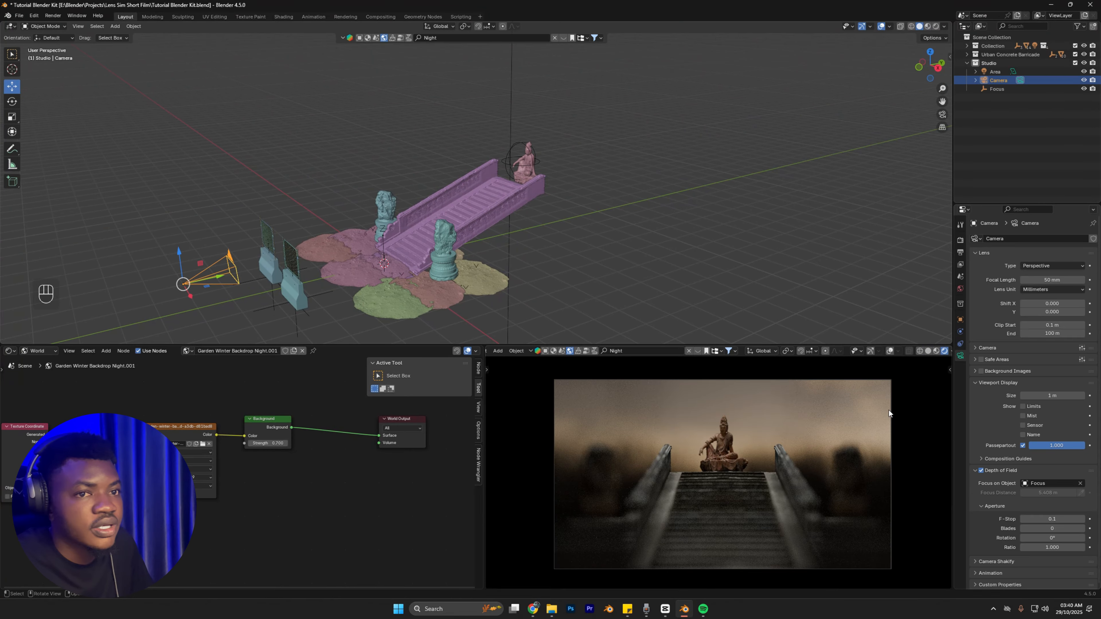
pyautogui.click(1040, 518)
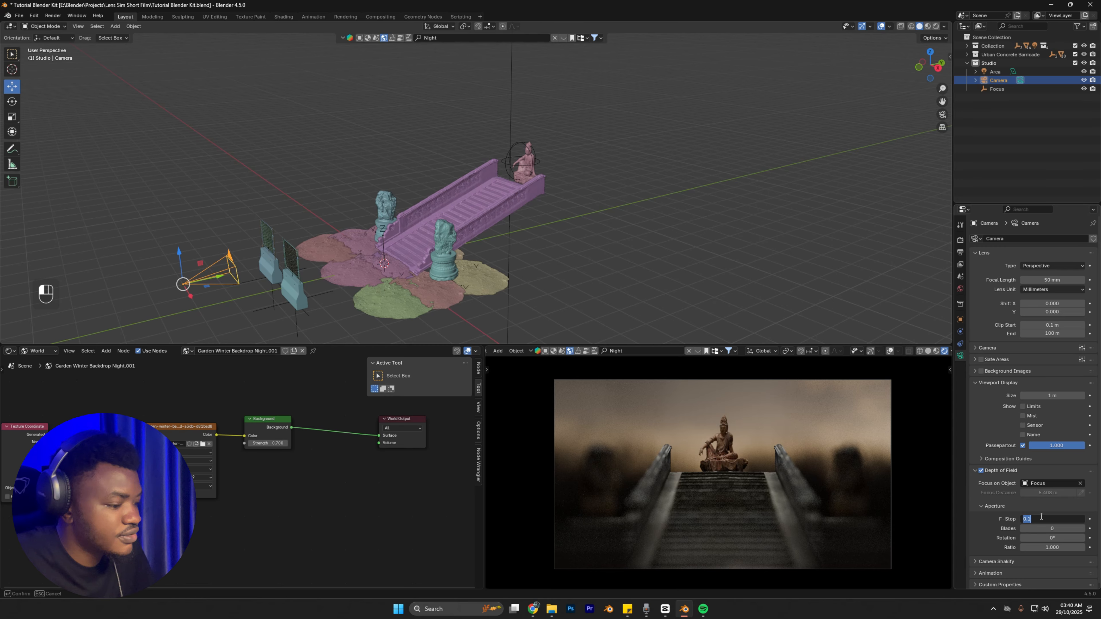
pyautogui.write('1.5')
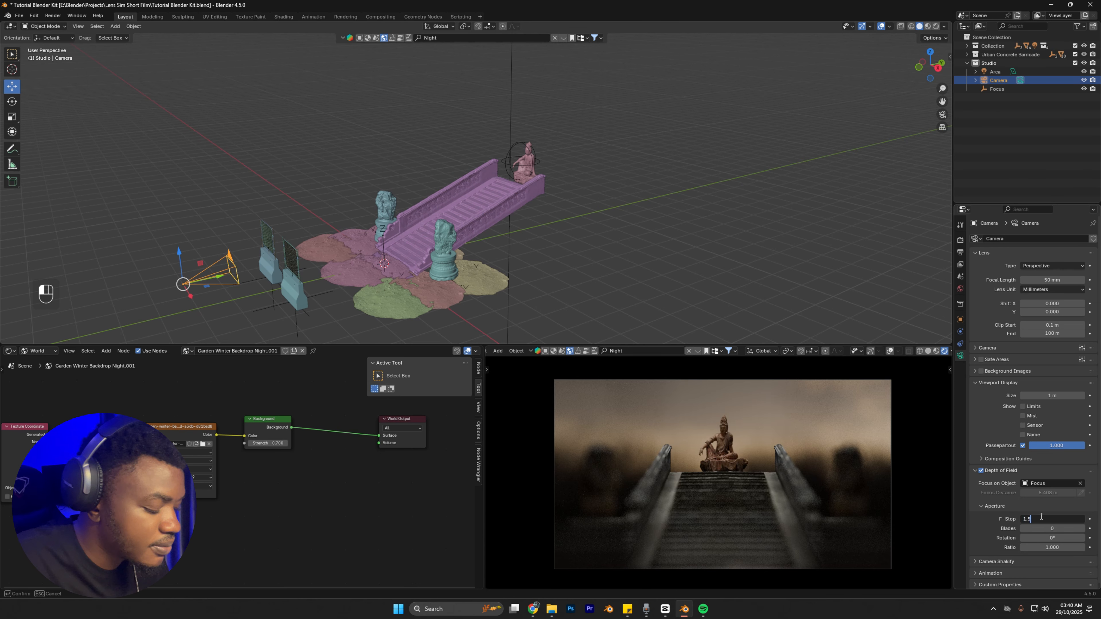
pyautogui.press('Return')
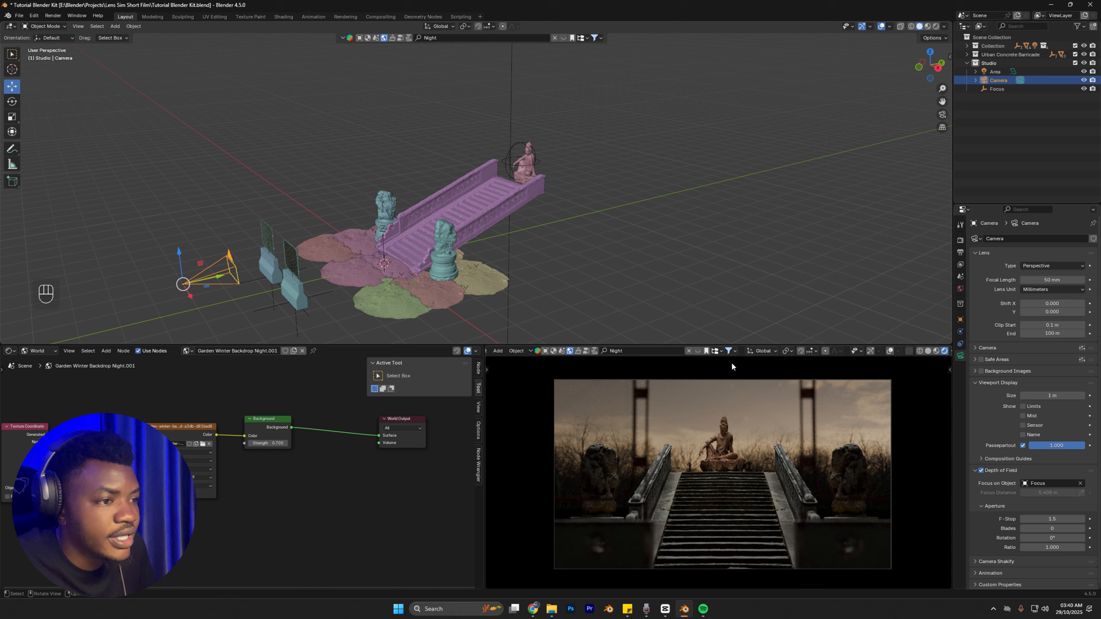
pyautogui.scroll(-1, 1004, 496)
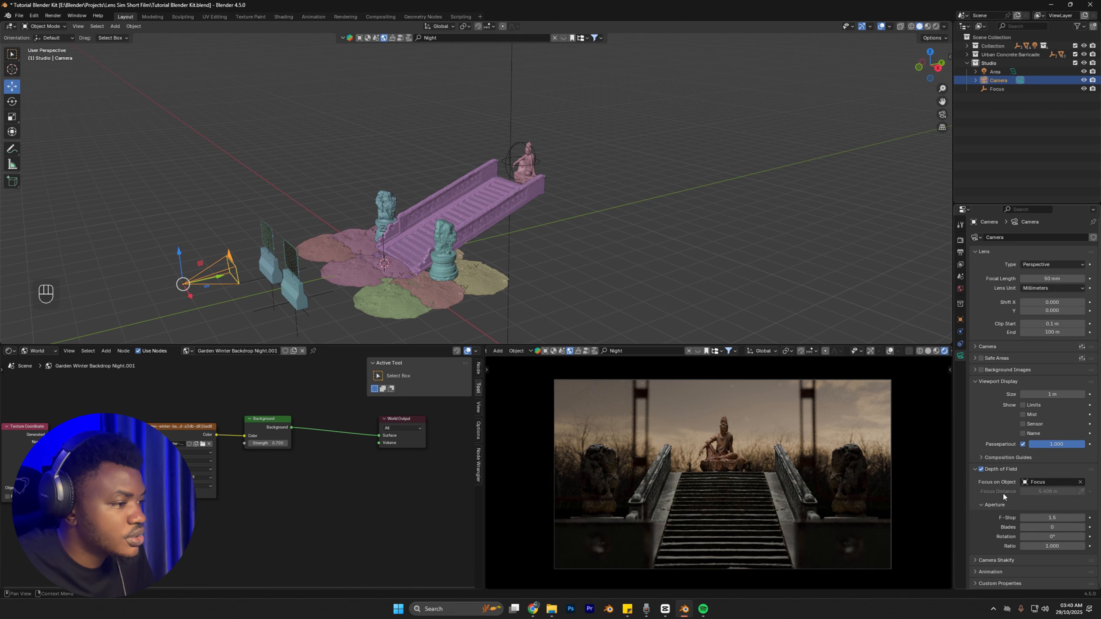
pyautogui.click(1040, 546)
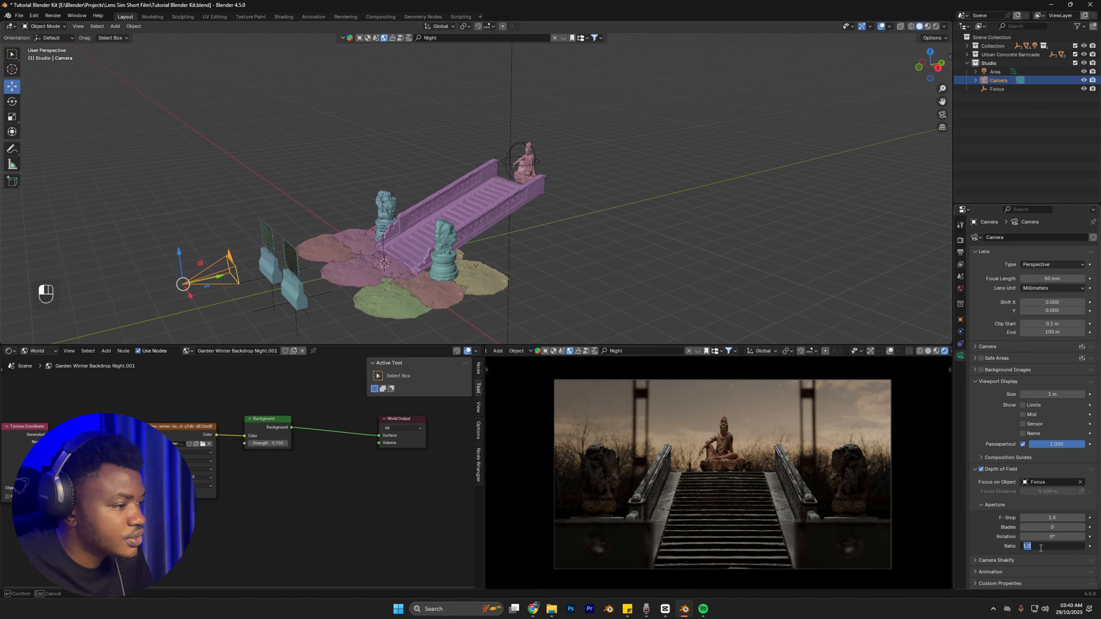
pyautogui.write('2')
pyautogui.press('Return')
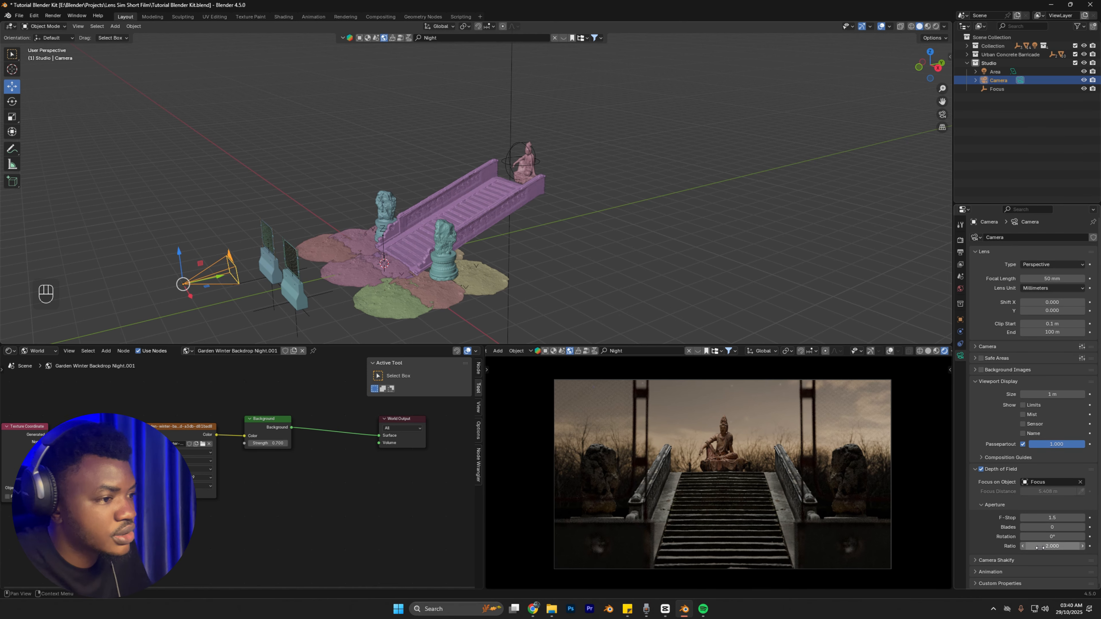
# Step: Move the Focus empty slightly along the Y axis toward the seated statue
pyautogui.scroll(-4, 424, 113)
pyautogui.moveTo(463, 175); pyautogui.dragTo(499, 178, button='middle')
pyautogui.click(557, 185)
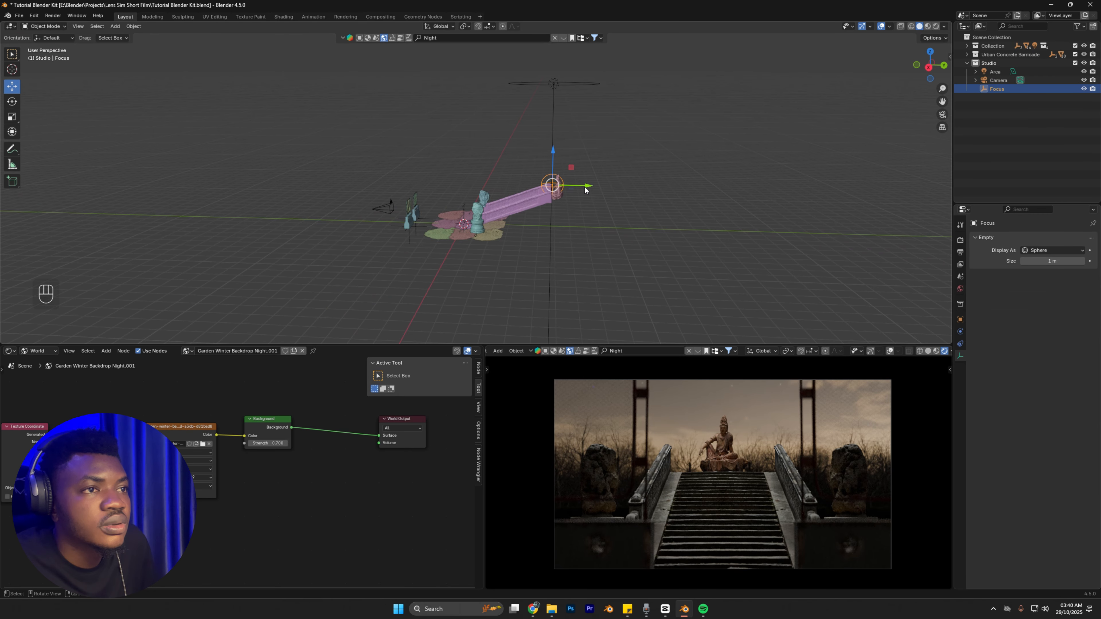
pyautogui.press('g')
pyautogui.press('y')
pyautogui.click(589, 187)
# Step: Set the camera's focal length to 85 mm
pyautogui.click(392, 206)
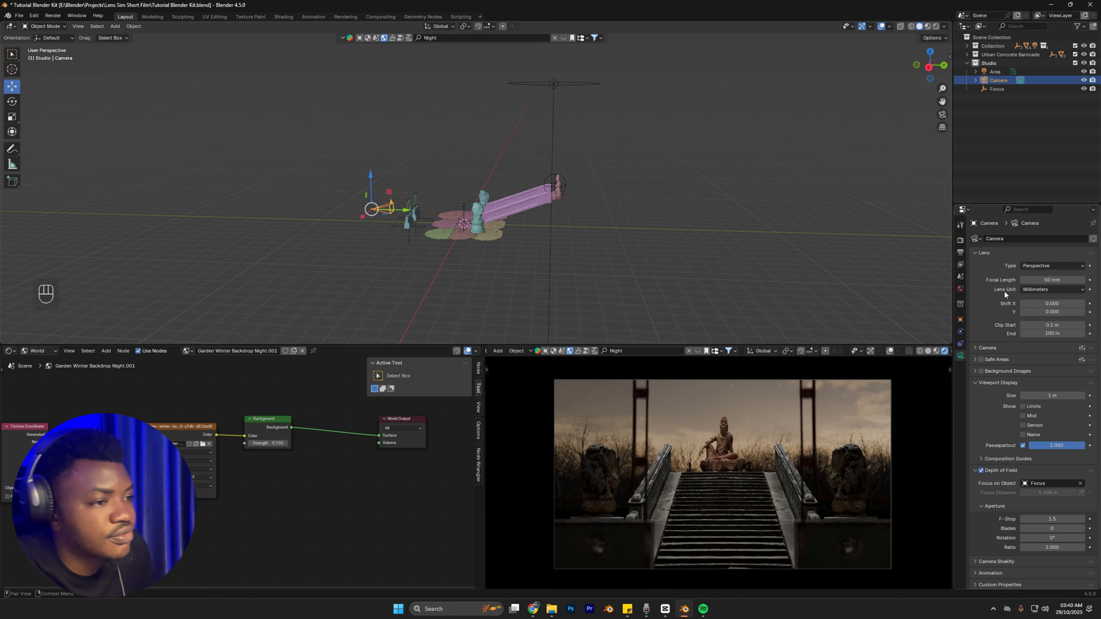
pyautogui.click(1044, 280)
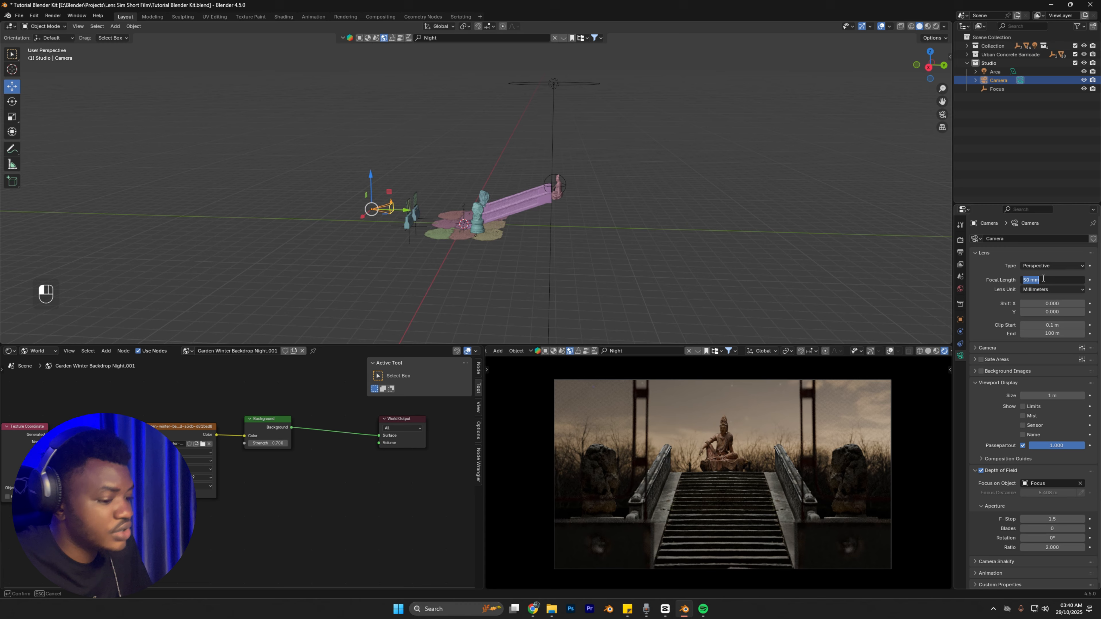
pyautogui.write('85')
pyautogui.press('Return')
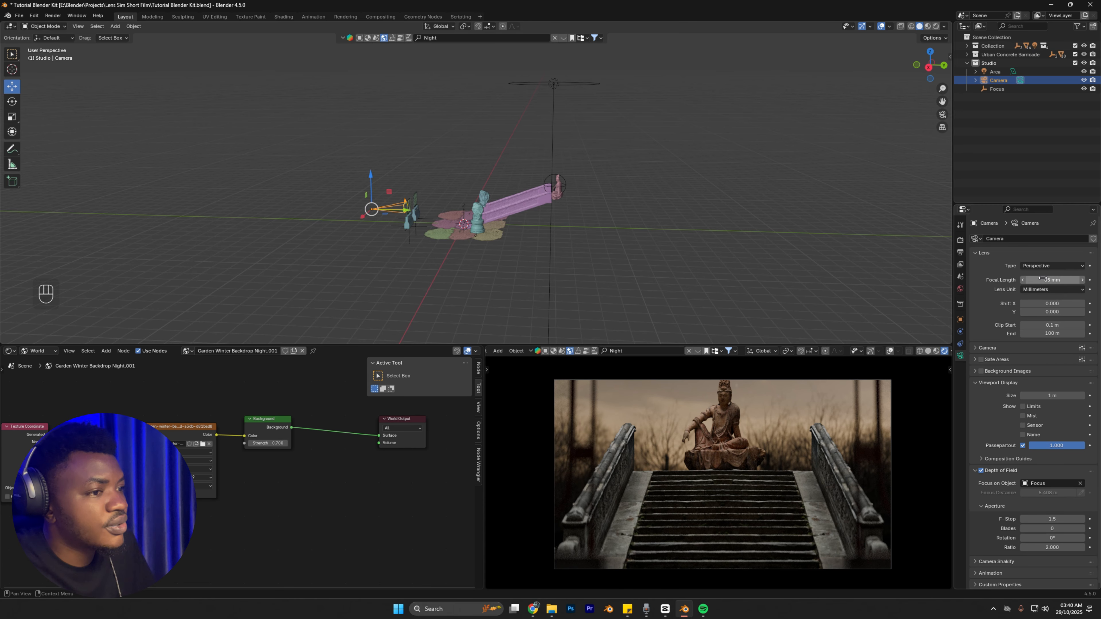
pyautogui.scroll(-1, 490, 184)
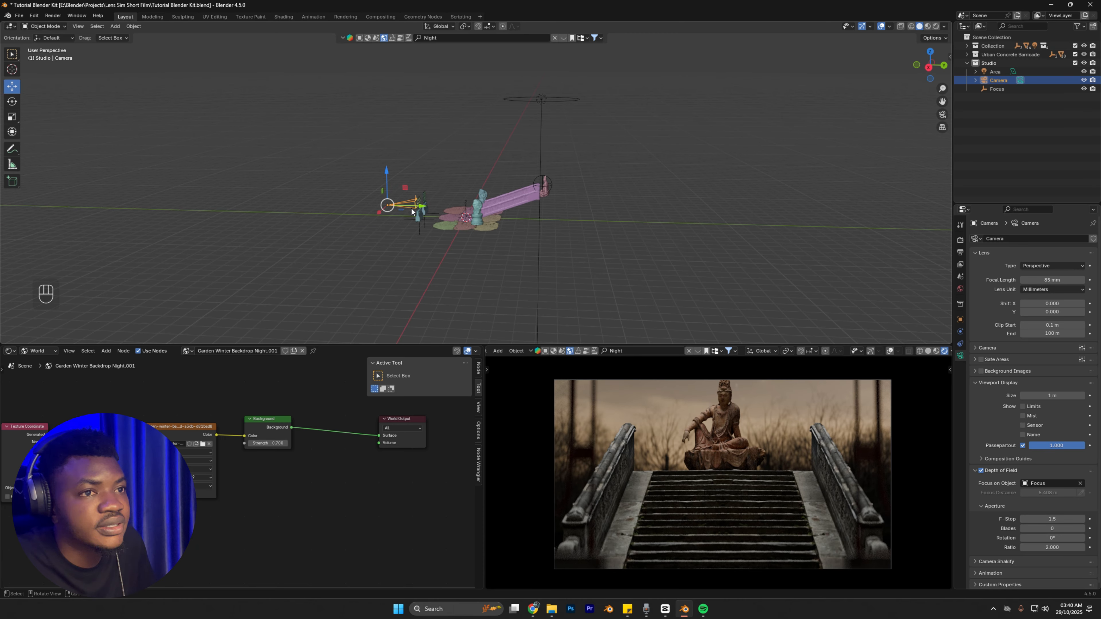
# Step: Set the camera's focal length to 24 mm and move the camera forward along the Y axis between the barricades
pyautogui.click(1066, 281)
pyautogui.hotkey('ctrl', 'z')
pyautogui.hotkey('ctrl', 'z')
pyautogui.write('24')
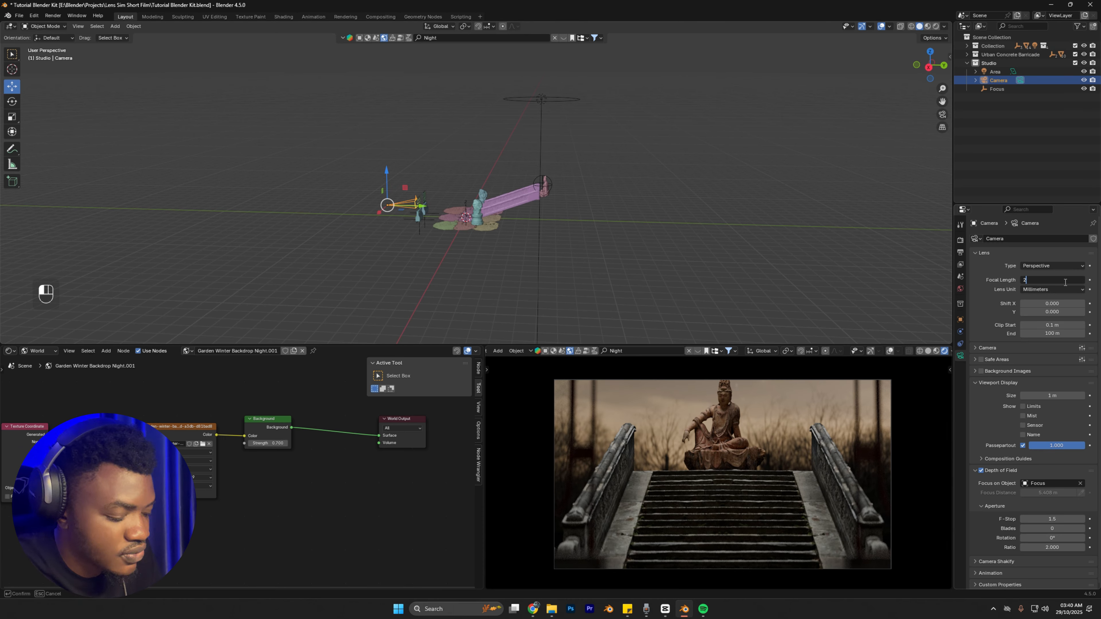
pyautogui.press('Return')
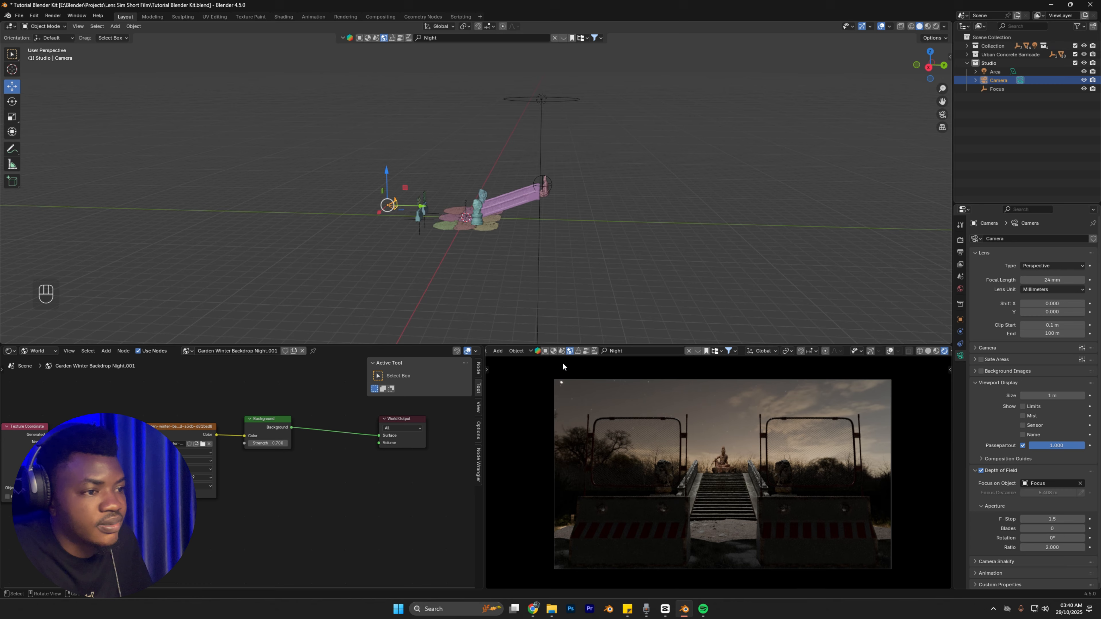
pyautogui.scroll(3, 372, 236)
pyautogui.moveTo(344, 226); pyautogui.dragTo(379, 223)
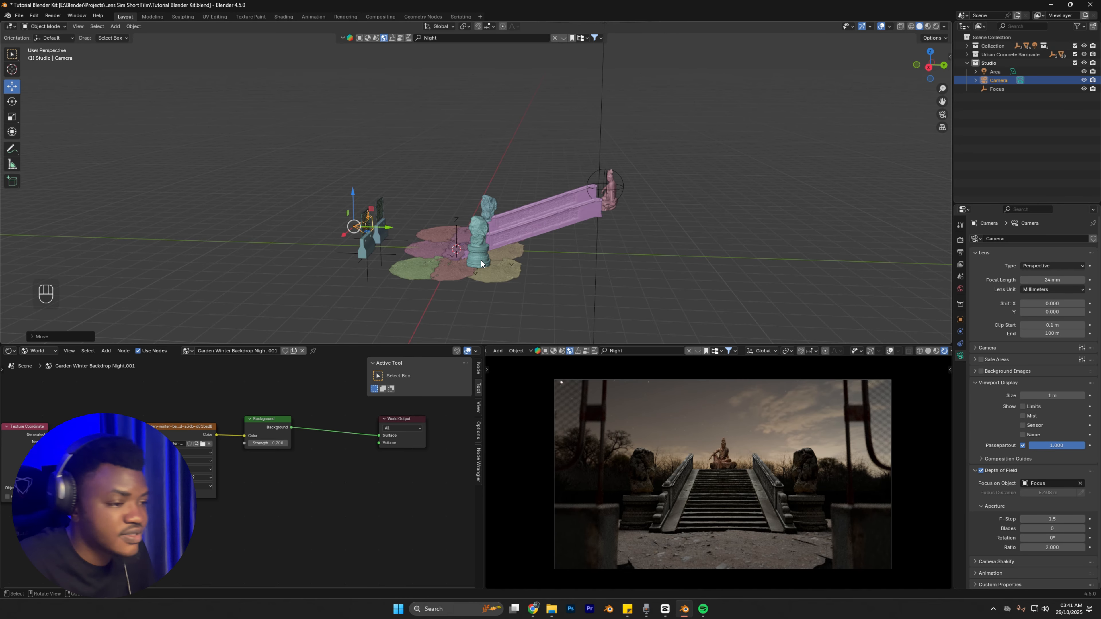
# Step: Set the camera's focal length to 50 mm and move the camera back along the Y axis behind the barricades
pyautogui.doubleClick(1052, 280)
pyautogui.write('50')
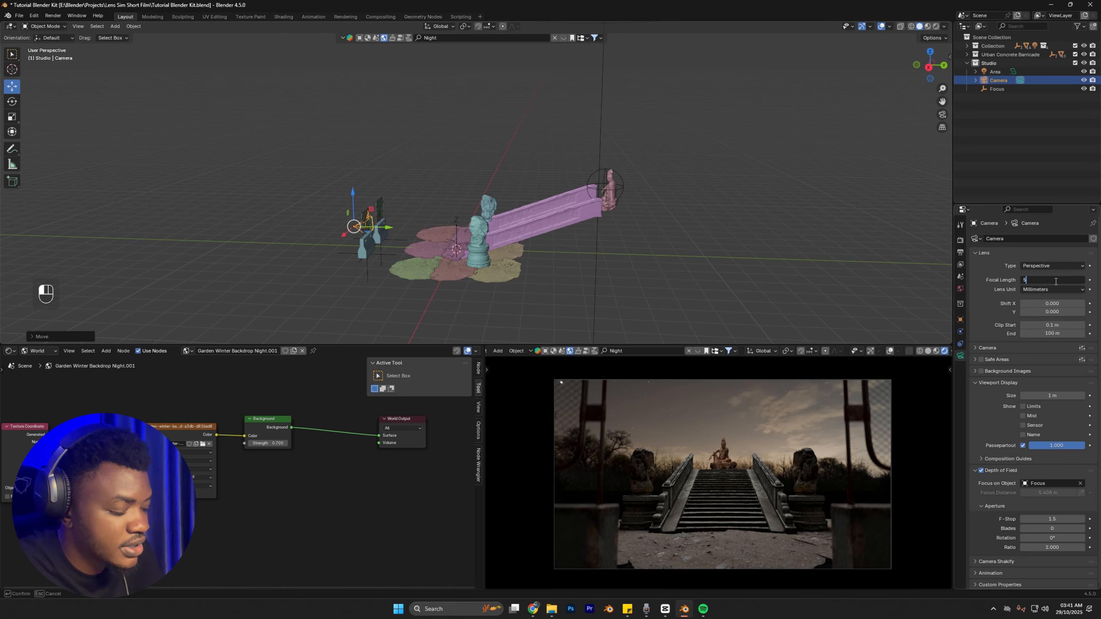
pyautogui.press('Return')
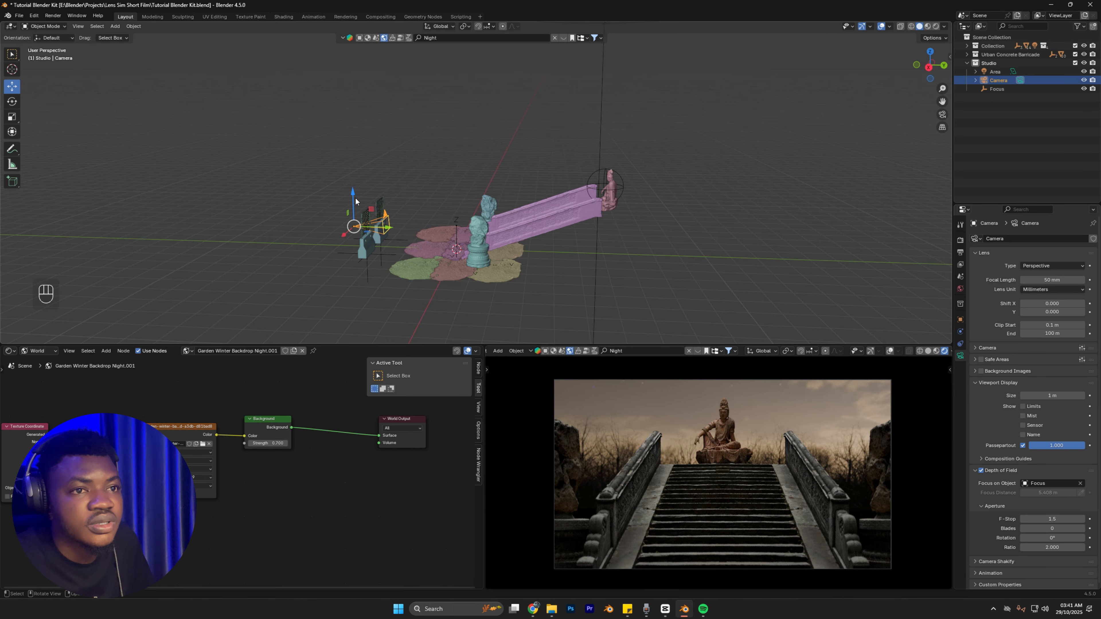
pyautogui.moveTo(356, 200); pyautogui.dragTo(343, 240, button='middle')
pyautogui.moveTo(346, 237); pyautogui.dragTo(291, 236)
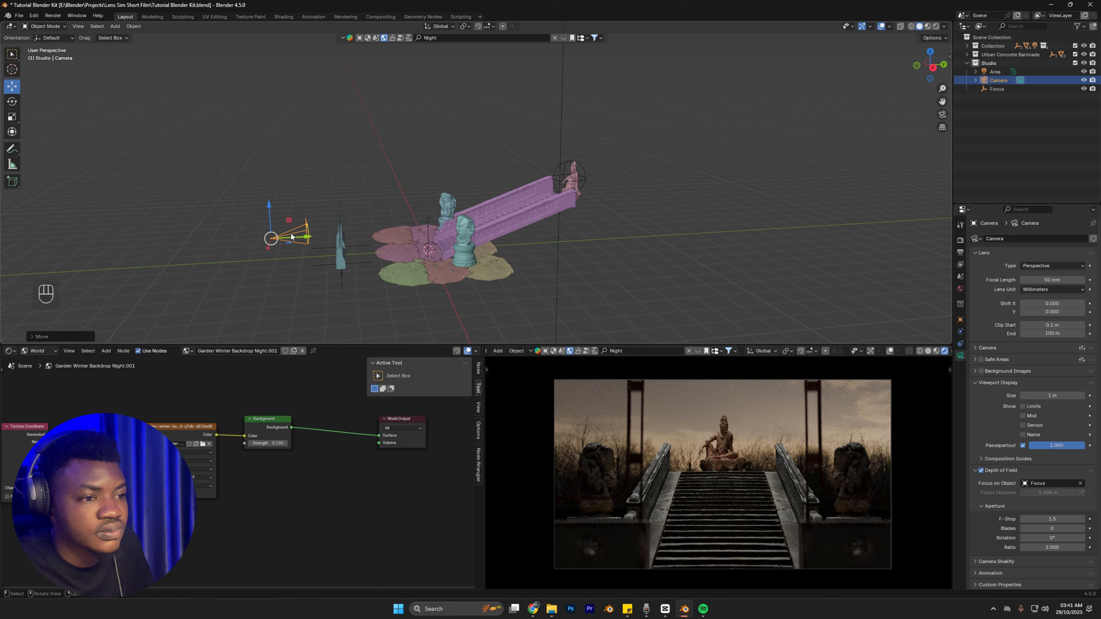
# Step: Lower the overhead area light along the Z axis toward the seated statue
pyautogui.moveTo(474, 187); pyautogui.dragTo(482, 148, button='middle')
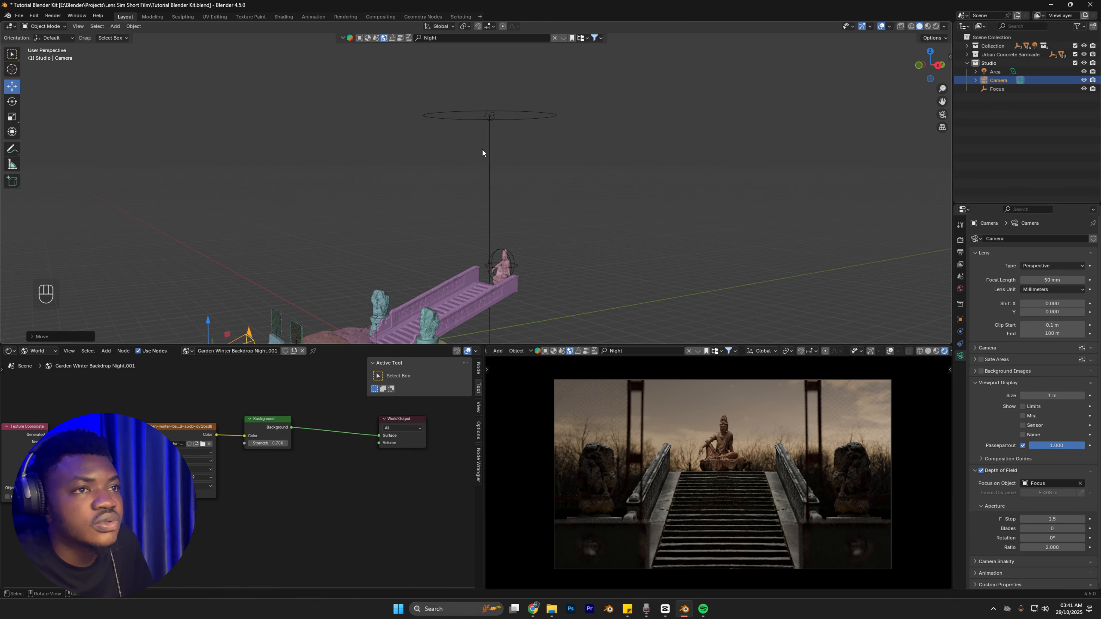
pyautogui.click(489, 116)
pyautogui.moveTo(490, 89); pyautogui.dragTo(477, 150)
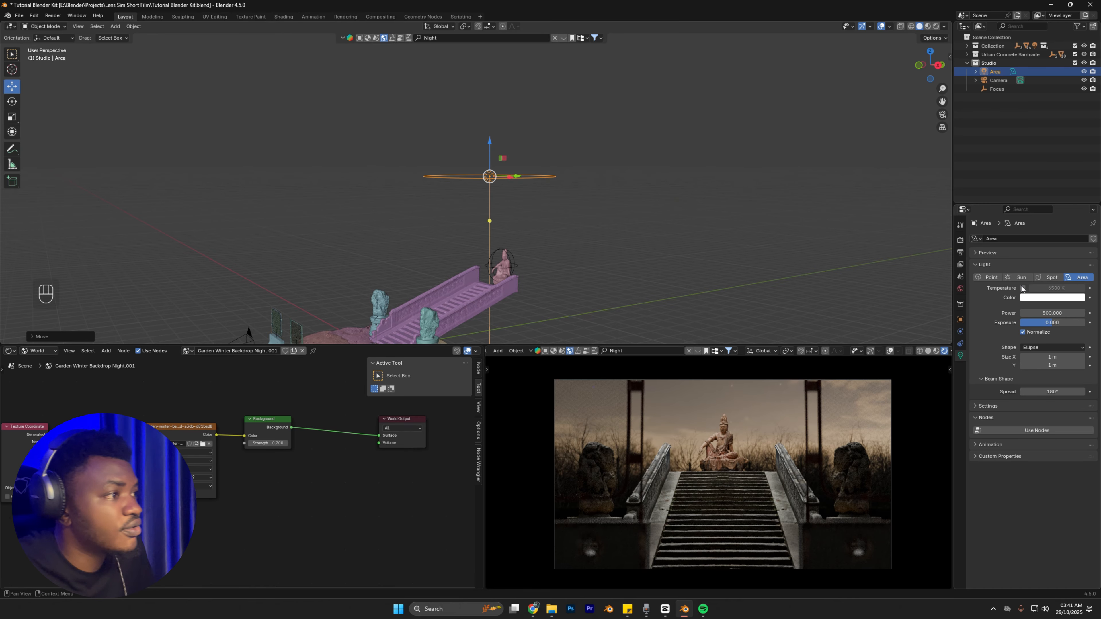
# Step: Hide the area light, sample its colour from the warm sky in the rendered view, and show the light again
pyautogui.click(1084, 71)
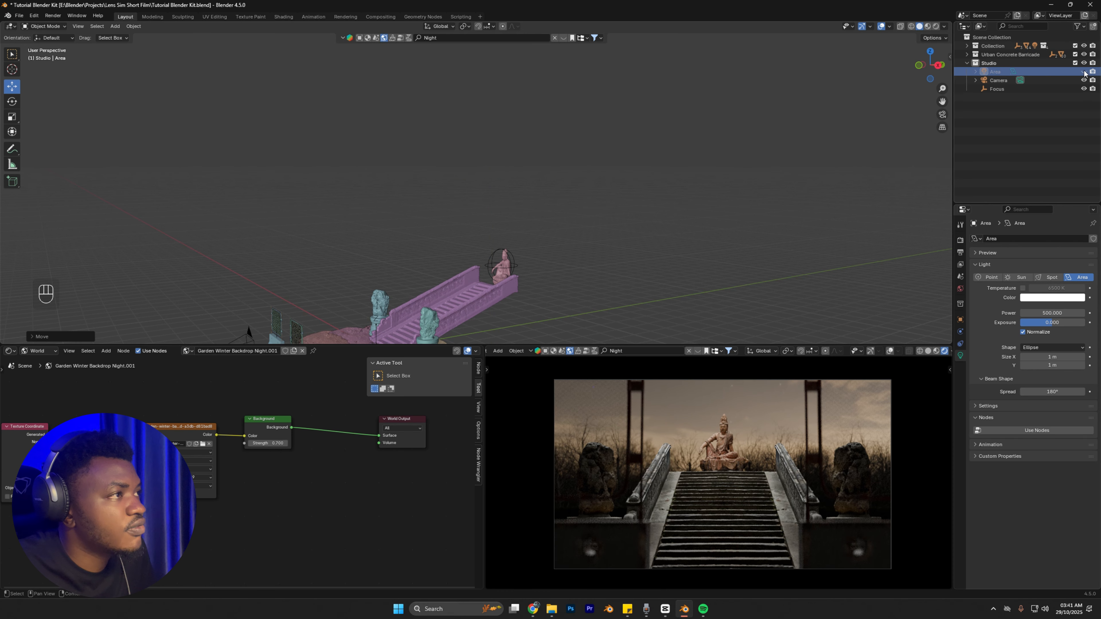
pyautogui.click(1053, 299)
pyautogui.click(1079, 286)
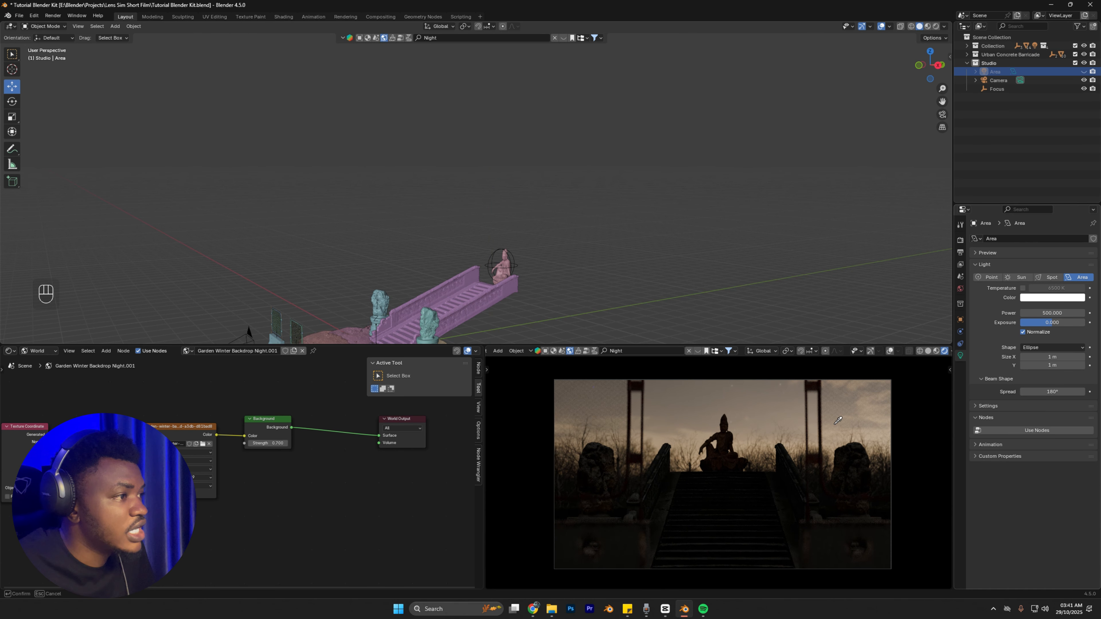
pyautogui.click(705, 433)
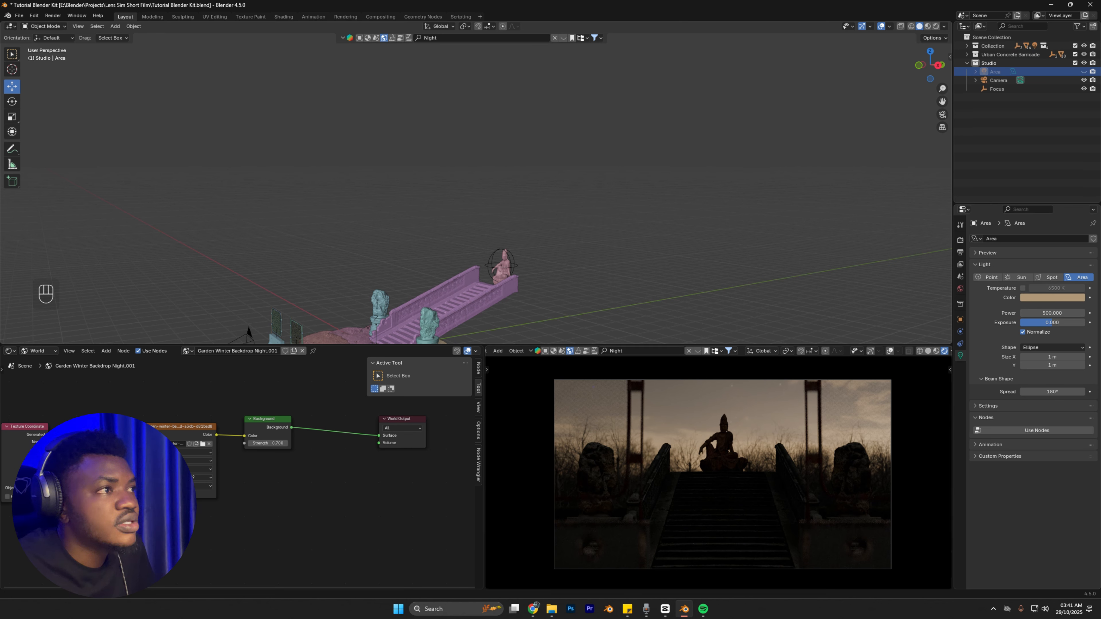
pyautogui.click(1084, 72)
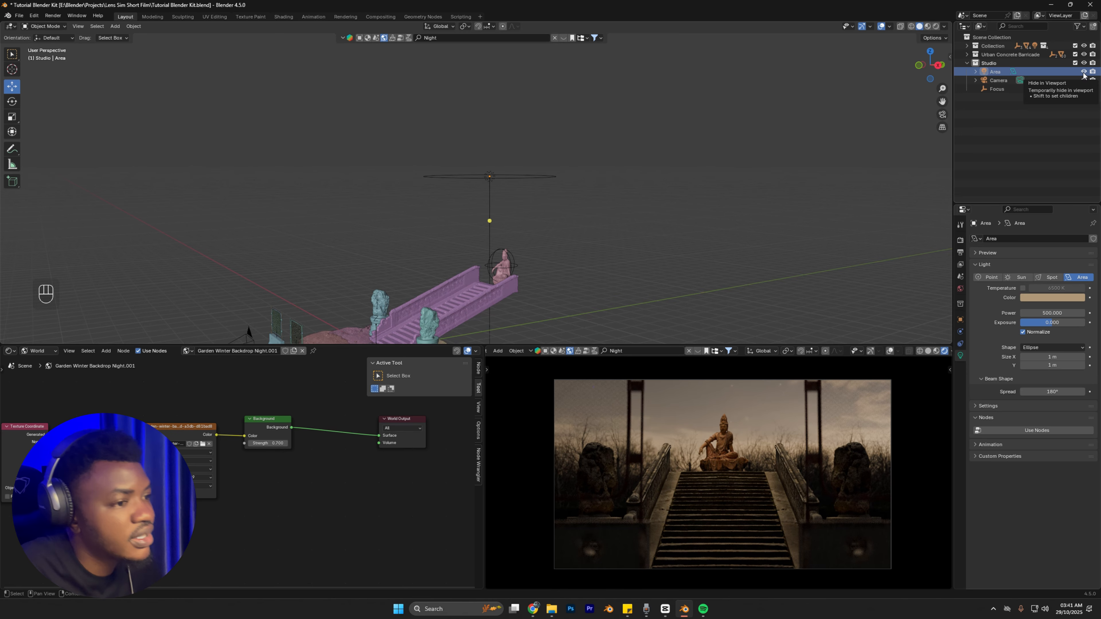
# Step: Duplicate the area light, lower the copy to just above the seated statue, and change its type to Point
pyautogui.scroll(-1, 458, 272)
pyautogui.moveTo(461, 274); pyautogui.dragTo(466, 281, button='middle')
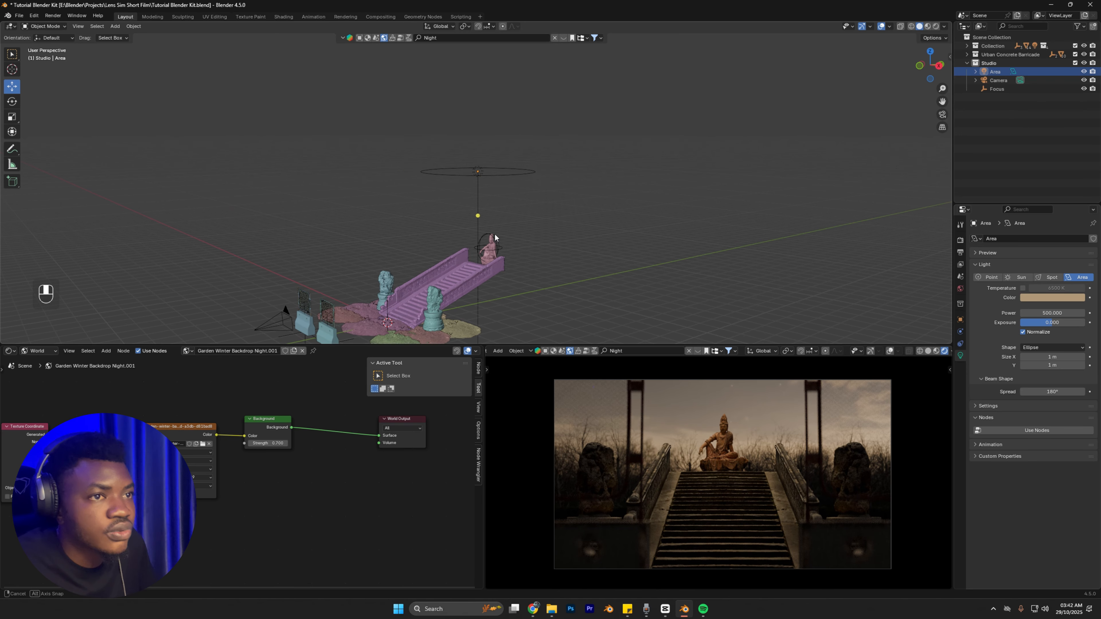
pyautogui.click(476, 169)
pyautogui.hotkey('shift', 'd')
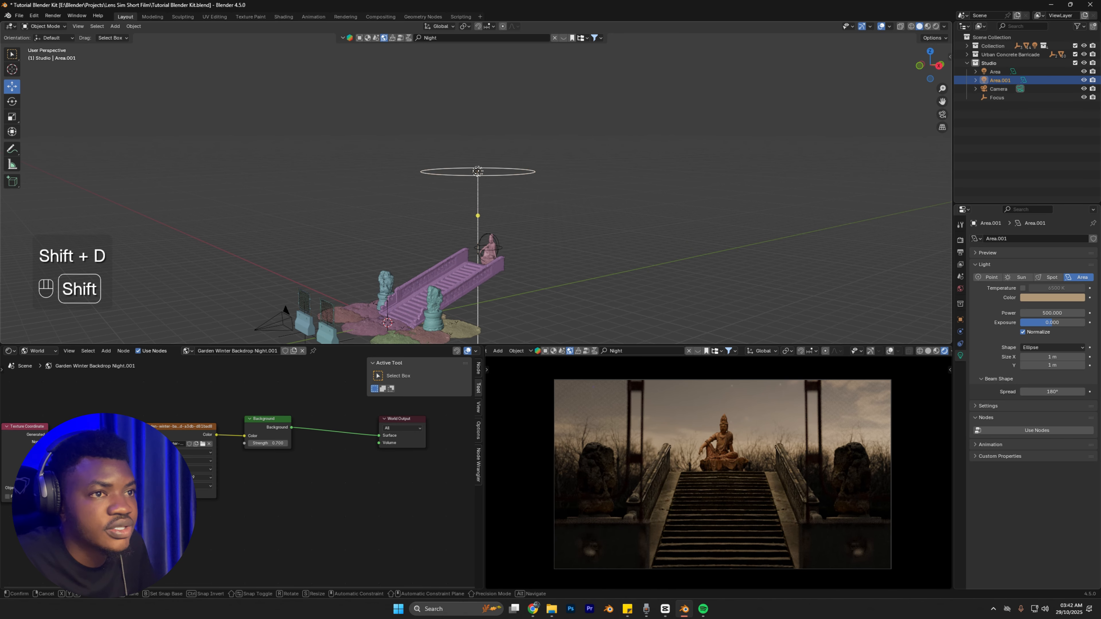
pyautogui.rightClick(511, 128)
pyautogui.moveTo(471, 138); pyautogui.dragTo(472, 188)
pyautogui.click(990, 277)
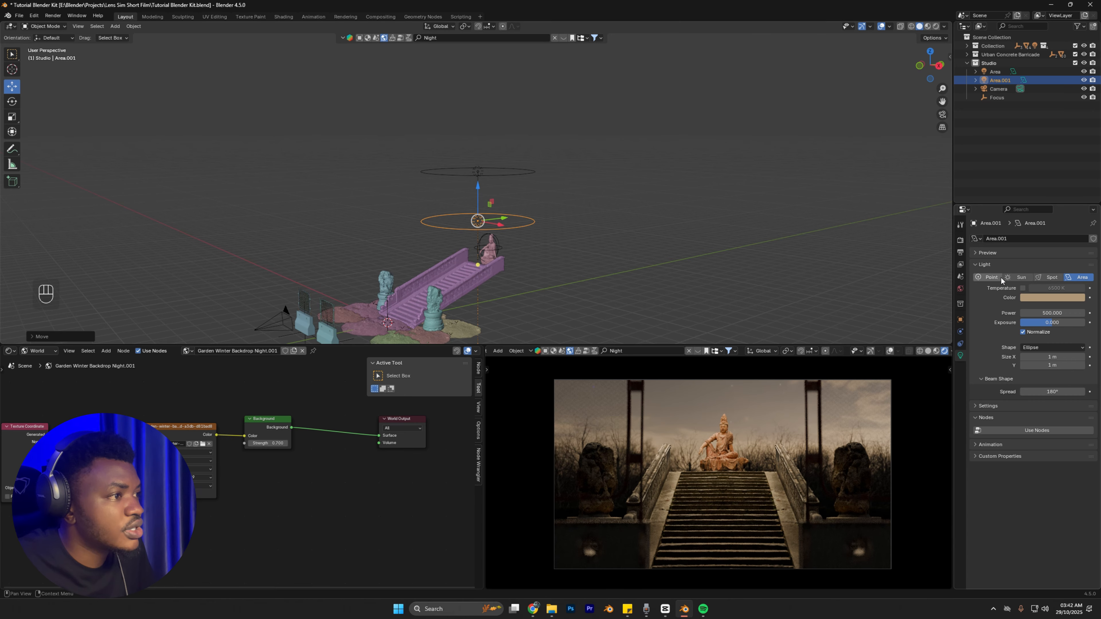
# Step: Move the point light close behind the seated statue at the top of the stairs
pyautogui.scroll(1, 584, 214)
pyautogui.scroll(3, 603, 180)
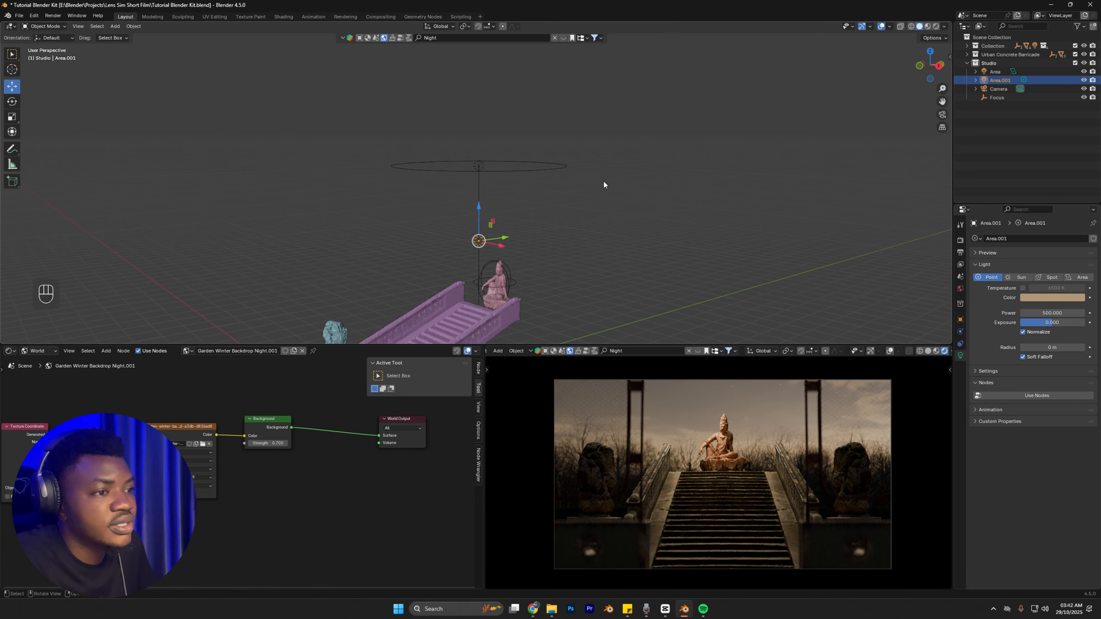
pyautogui.moveTo(603, 180); pyautogui.dragTo(572, 230, button='middle')
pyautogui.keyDown('shift'); pyautogui.moveTo(572, 230); pyautogui.dragTo(555, 229, button='middle'); pyautogui.keyUp('shift')
pyautogui.moveTo(508, 175); pyautogui.dragTo(528, 196)
pyautogui.scroll(1, 527, 193)
pyautogui.moveTo(524, 206); pyautogui.dragTo(557, 213, button='middle')
# Step: Duplicate the point light and, in top view, place the copy near the right-hand guardian statue at the foot of the stairs
pyautogui.scroll(-4, 499, 212)
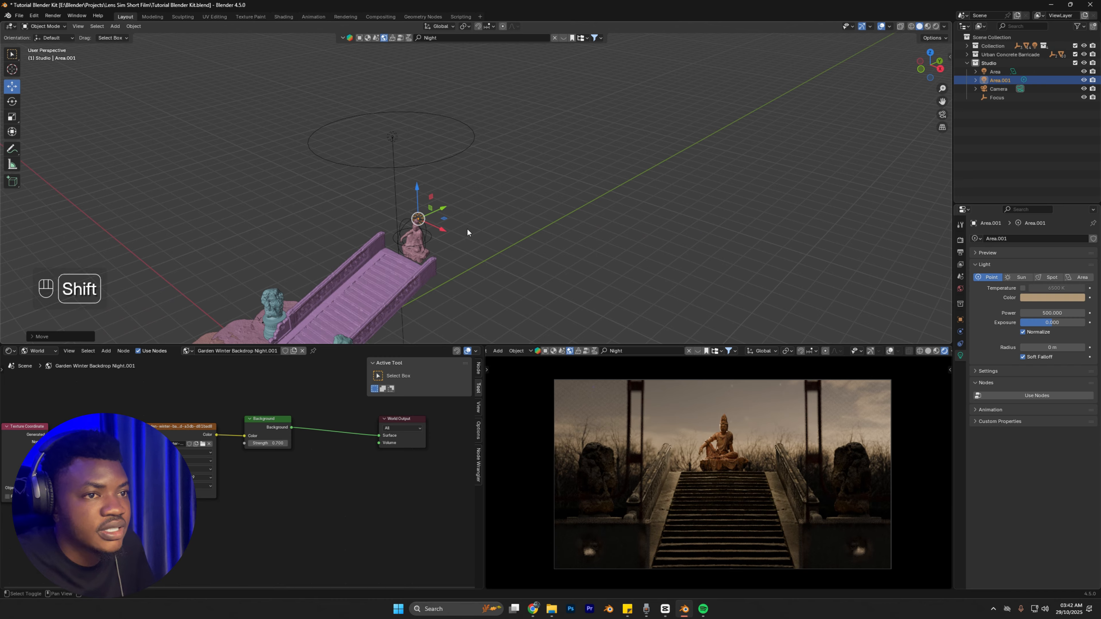
pyautogui.keyDown('shift'); pyautogui.moveTo(467, 228); pyautogui.dragTo(514, 148, button='middle'); pyautogui.keyUp('shift')
pyautogui.hotkey('shift', 'd')
pyautogui.rightClick(552, 114)
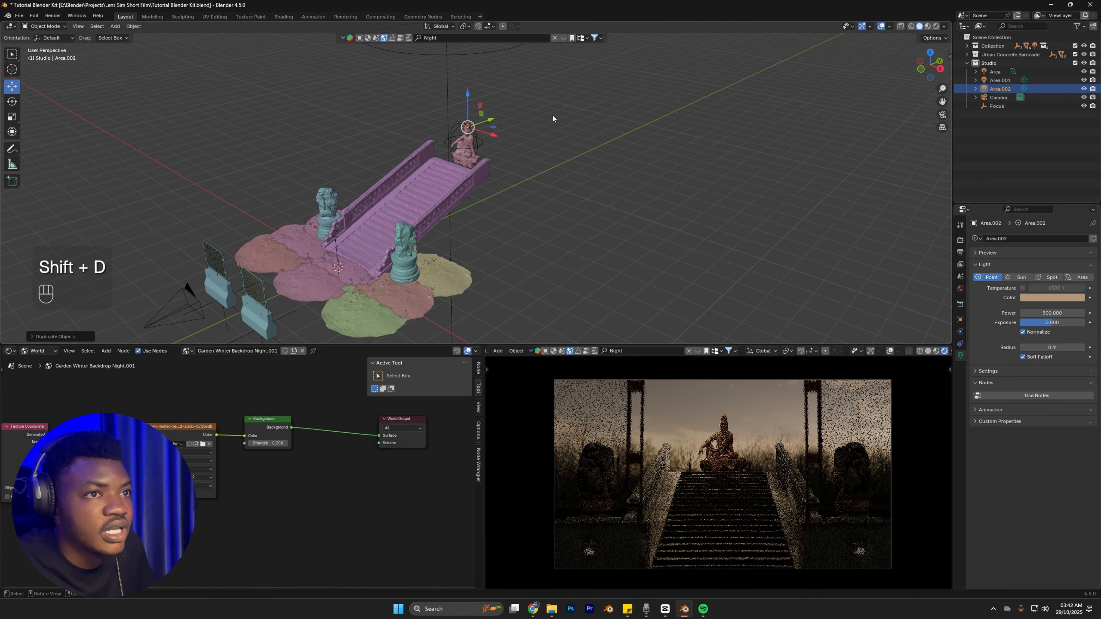
pyautogui.press('KP_7')
pyautogui.scroll(-2, 456, 103)
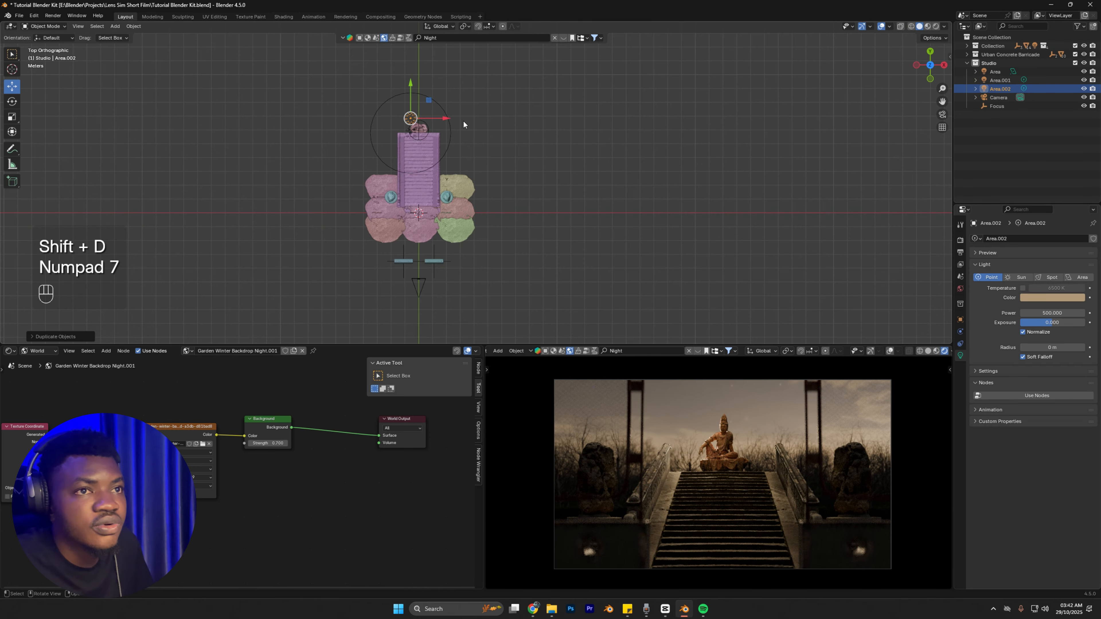
pyautogui.keyDown('shift'); pyautogui.moveTo(463, 124); pyautogui.dragTo(444, 154, button='middle'); pyautogui.keyUp('shift')
pyautogui.press('g')
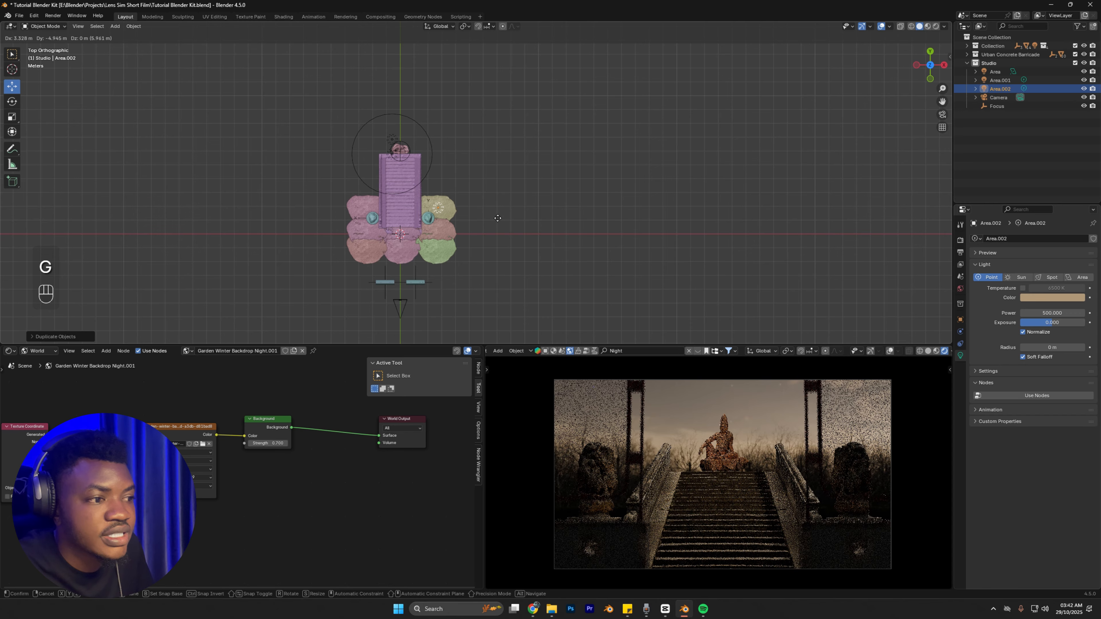
pyautogui.click(517, 267)
# Step: Lower the new point light along Z and shift it about -0.7 m along X so it sits behind the right-hand guardian statue
pyautogui.moveTo(516, 266); pyautogui.dragTo(431, 196, button='middle')
pyautogui.press('g')
pyautogui.press('z')
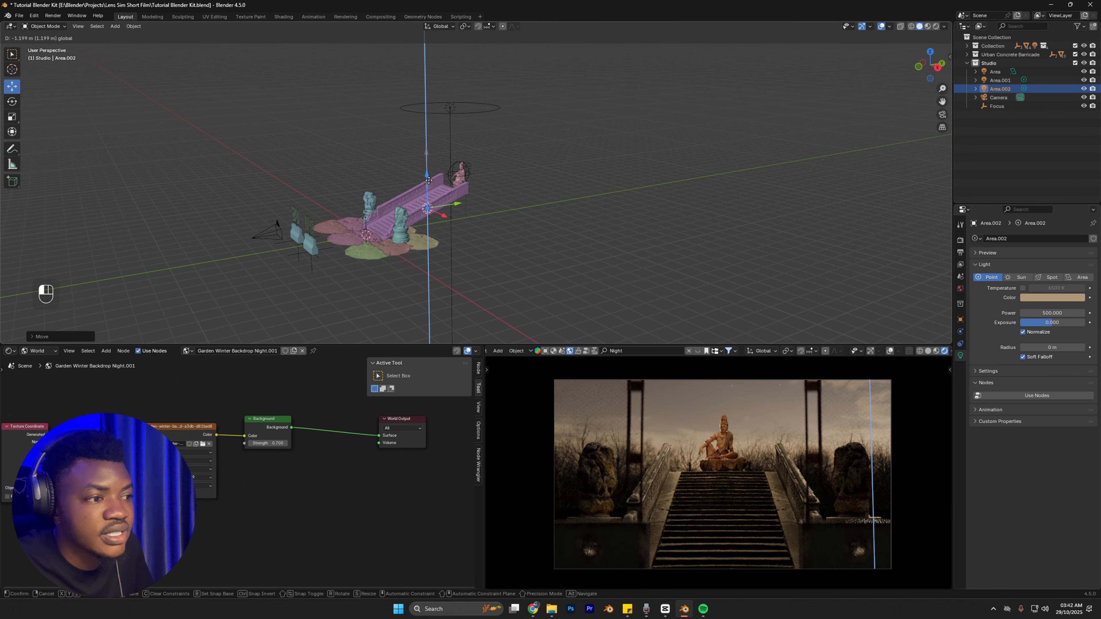
pyautogui.click(471, 205)
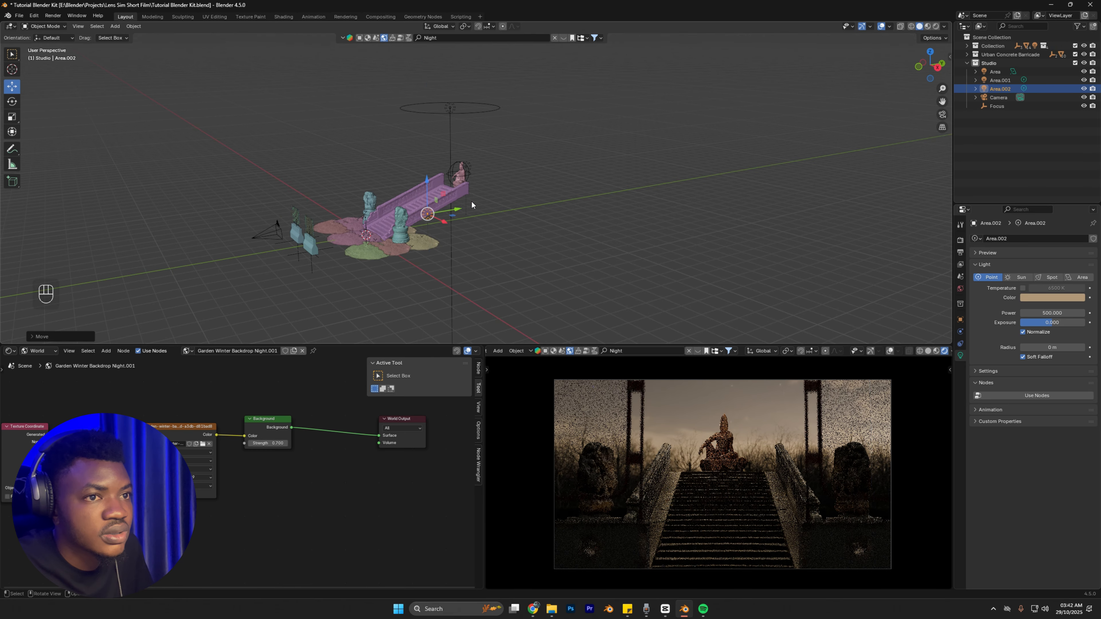
pyautogui.moveTo(472, 205); pyautogui.dragTo(426, 231, button='middle')
pyautogui.scroll(6, 529, 222)
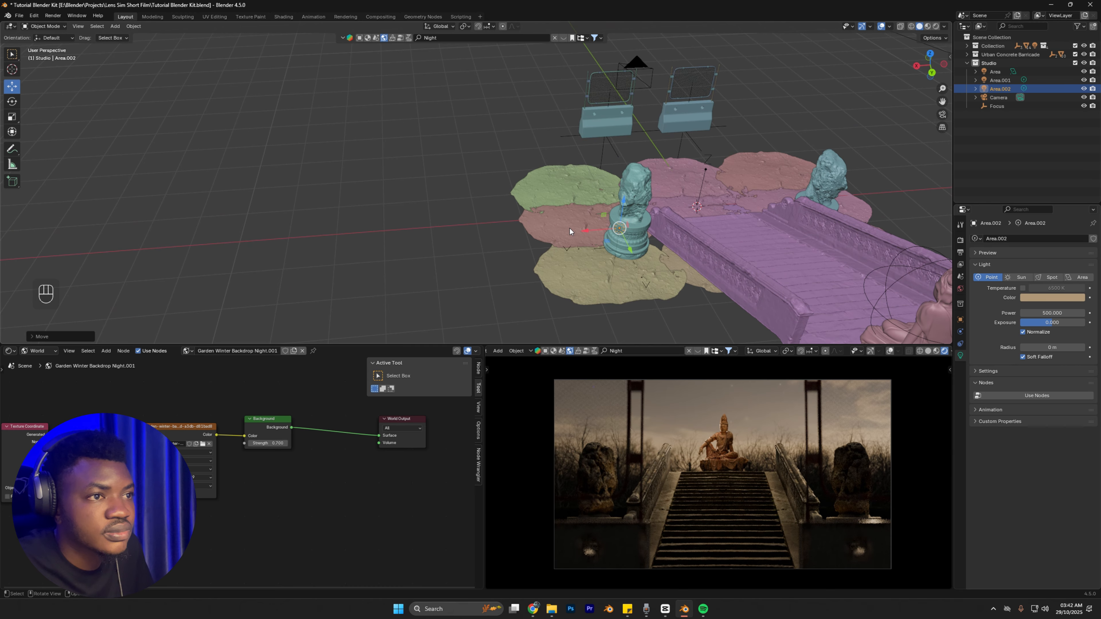
pyautogui.press('g')
pyautogui.press('x')
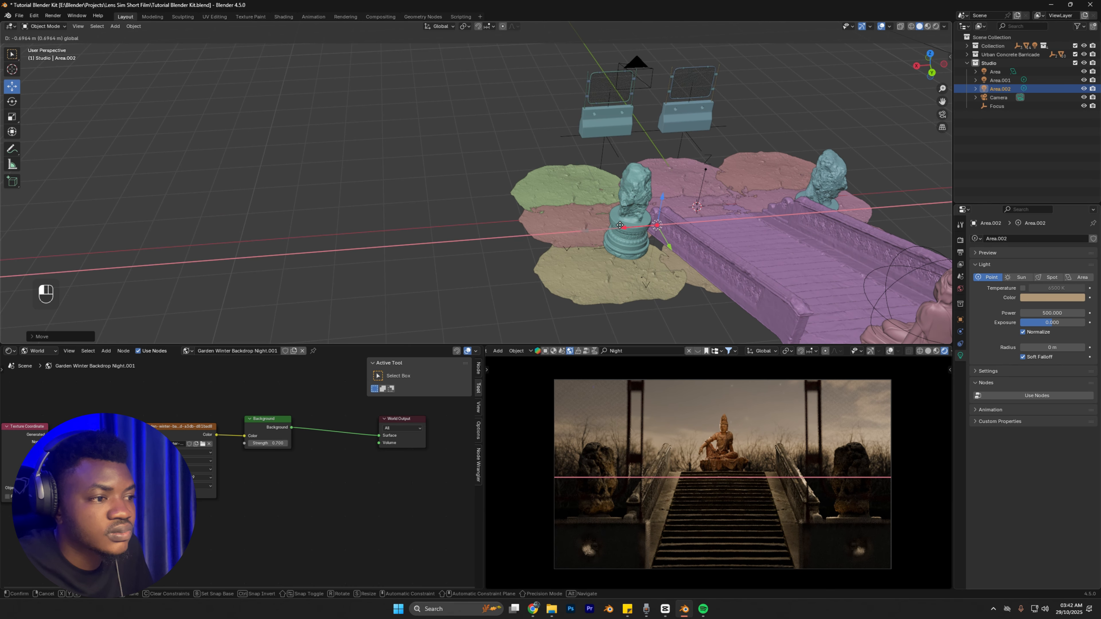
pyautogui.click(620, 225)
# Step: Duplicate that point light about -4.1 m along the X axis to behind the left-hand guardian statue
pyautogui.scroll(-5, 620, 225)
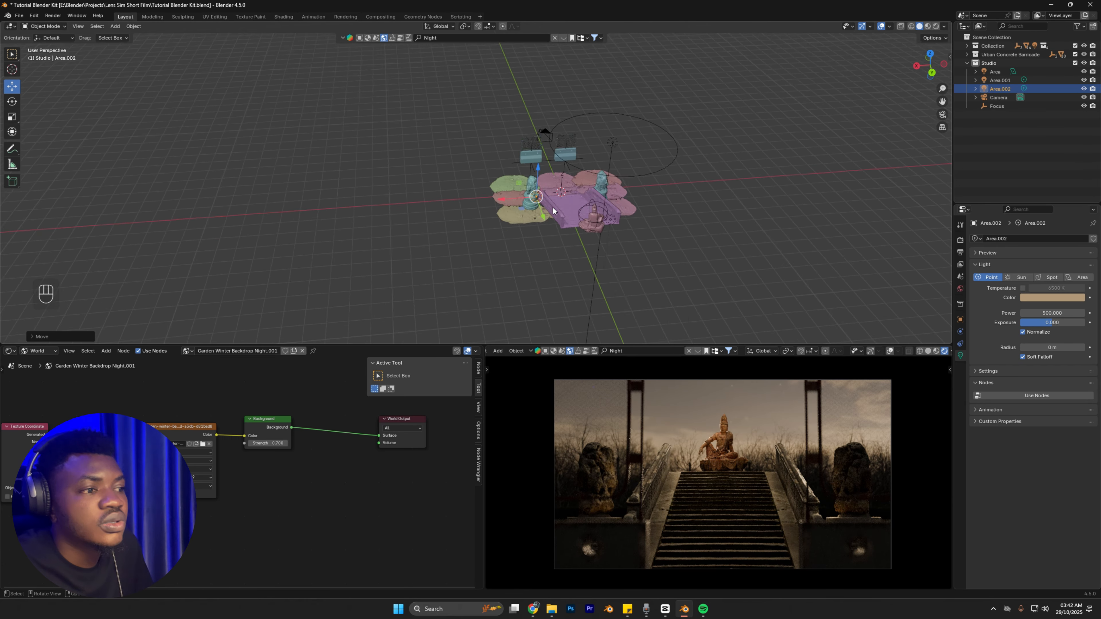
pyautogui.moveTo(620, 225); pyautogui.dragTo(622, 197, button='middle')
pyautogui.scroll(6, 376, 197)
pyautogui.moveTo(376, 197); pyautogui.dragTo(517, 219, button='middle')
pyautogui.scroll(-4, 517, 219)
pyautogui.hotkey('shift', 'd')
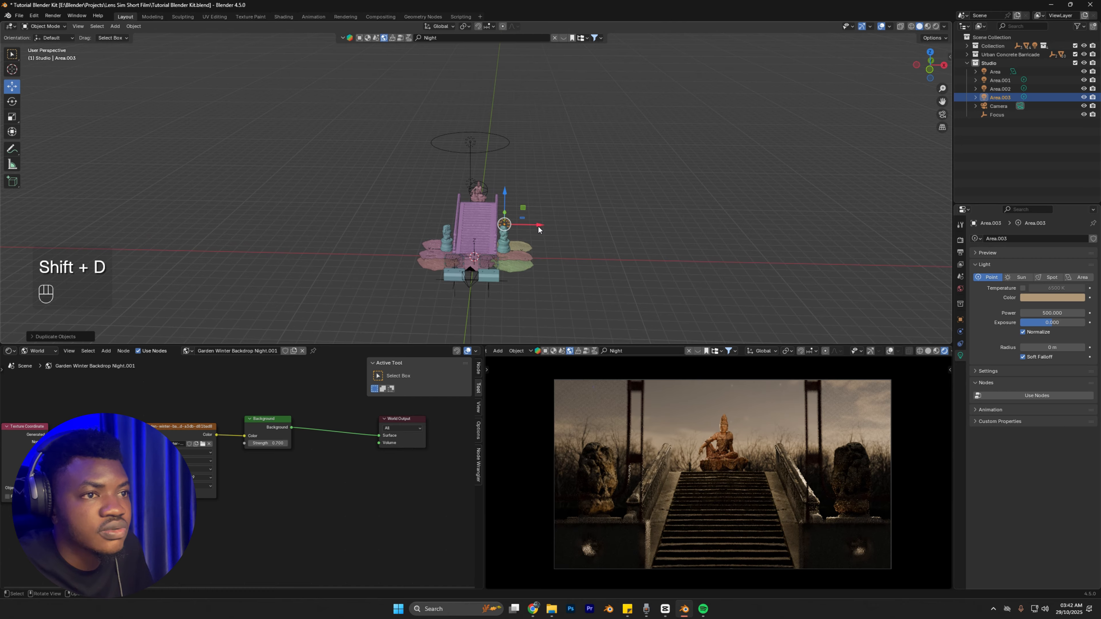
pyautogui.press('x')
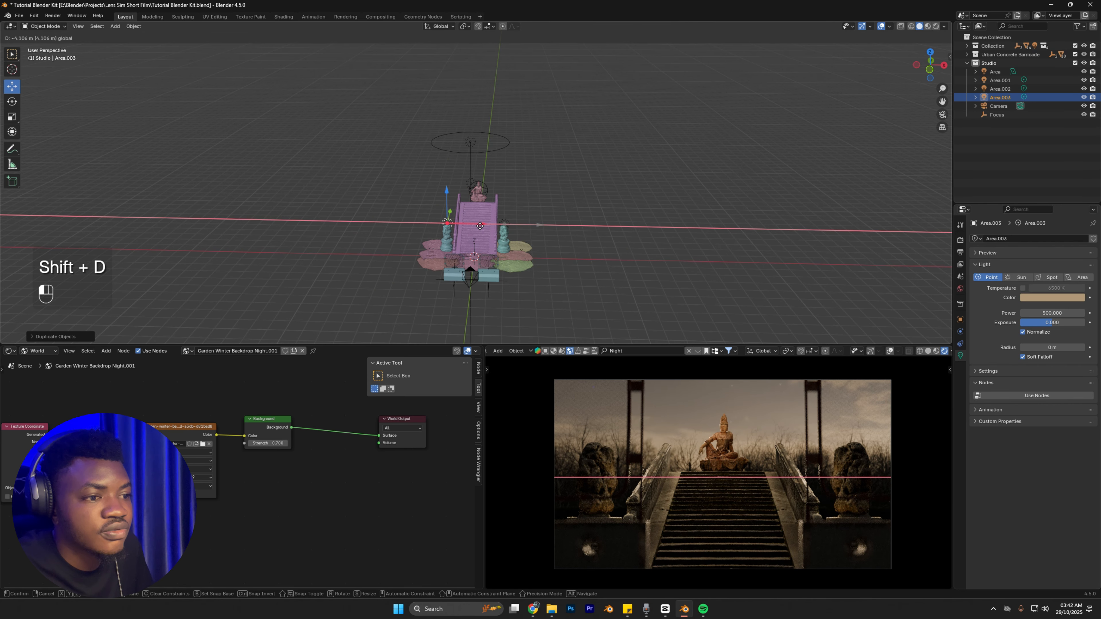
pyautogui.click(480, 225)
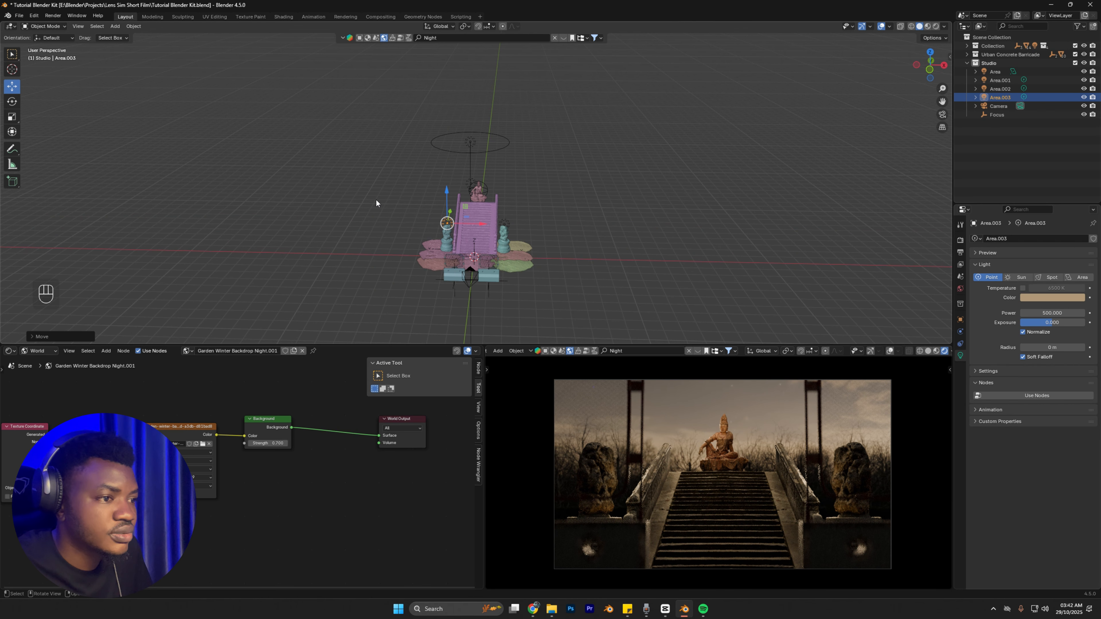
# Step: Lower the point light behind the left-hand guardian statue slightly along the Z axis
pyautogui.scroll(5, 426, 175)
pyautogui.scroll(-6, 348, 219)
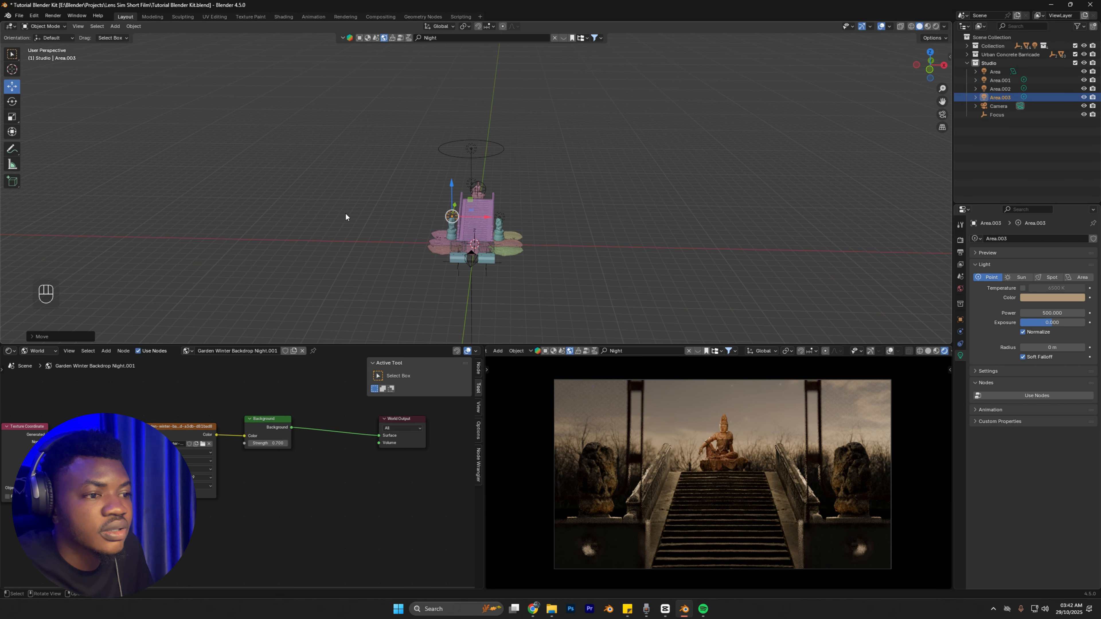
pyautogui.moveTo(346, 214); pyautogui.dragTo(507, 193, button='middle')
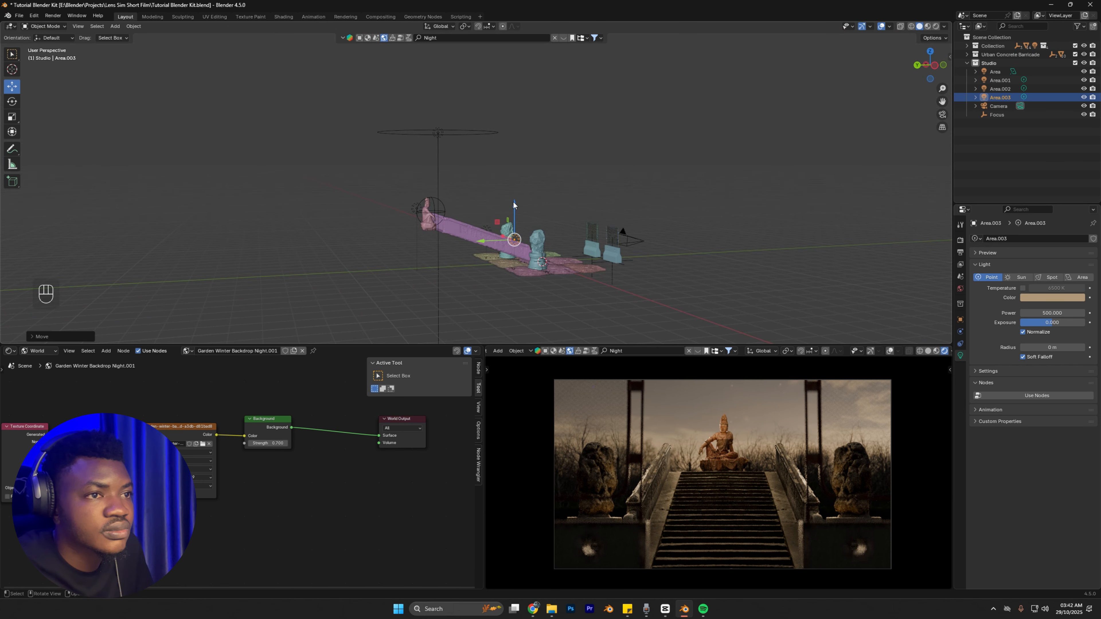
pyautogui.moveTo(514, 204); pyautogui.dragTo(512, 209)
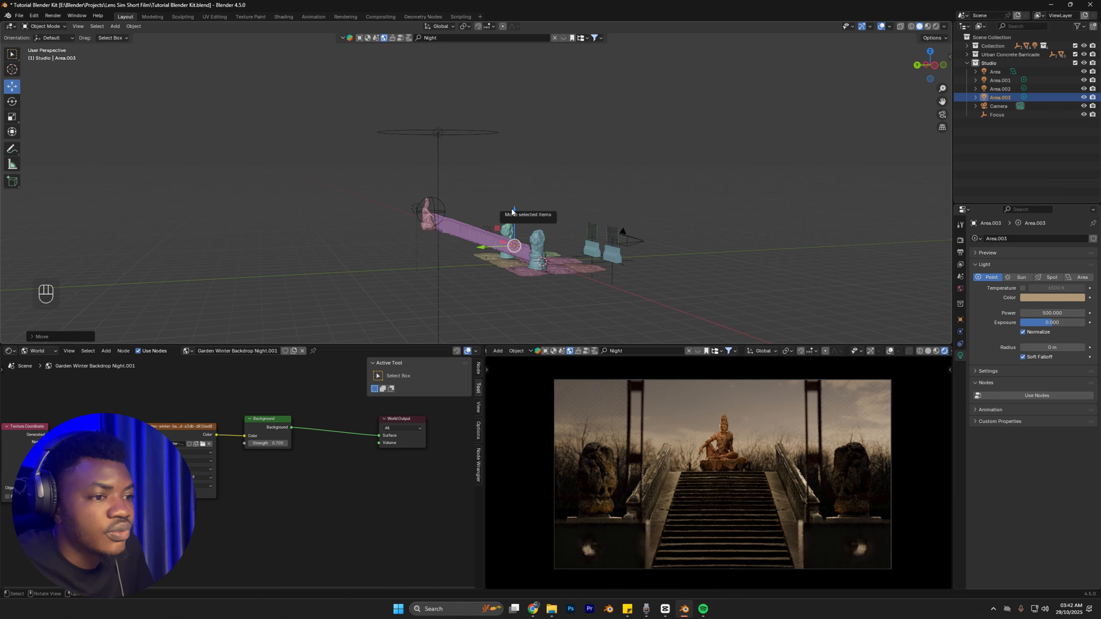
# Step: Duplicate the point light about -4.6 m along the Y axis, between the left-hand guardian statue and the barricades, and lower the copy slightly along Z
pyautogui.scroll(-2, 512, 209)
pyautogui.moveTo(431, 199); pyautogui.dragTo(405, 211, button='middle')
pyautogui.scroll(3, 522, 245)
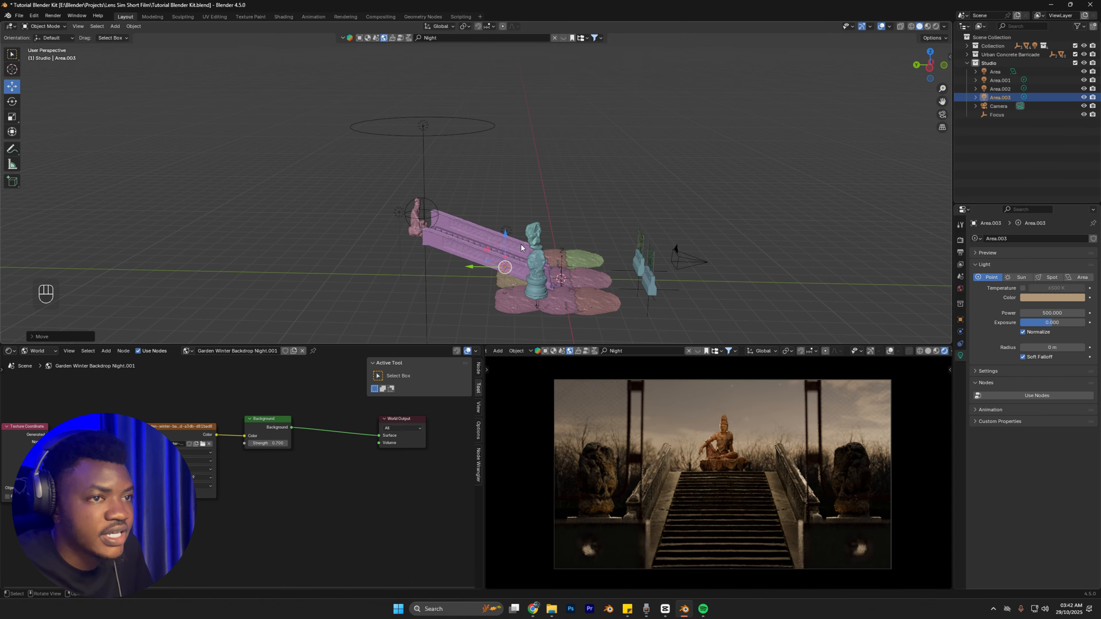
pyautogui.hotkey('shift', 'd')
pyautogui.middleClick(581, 278)
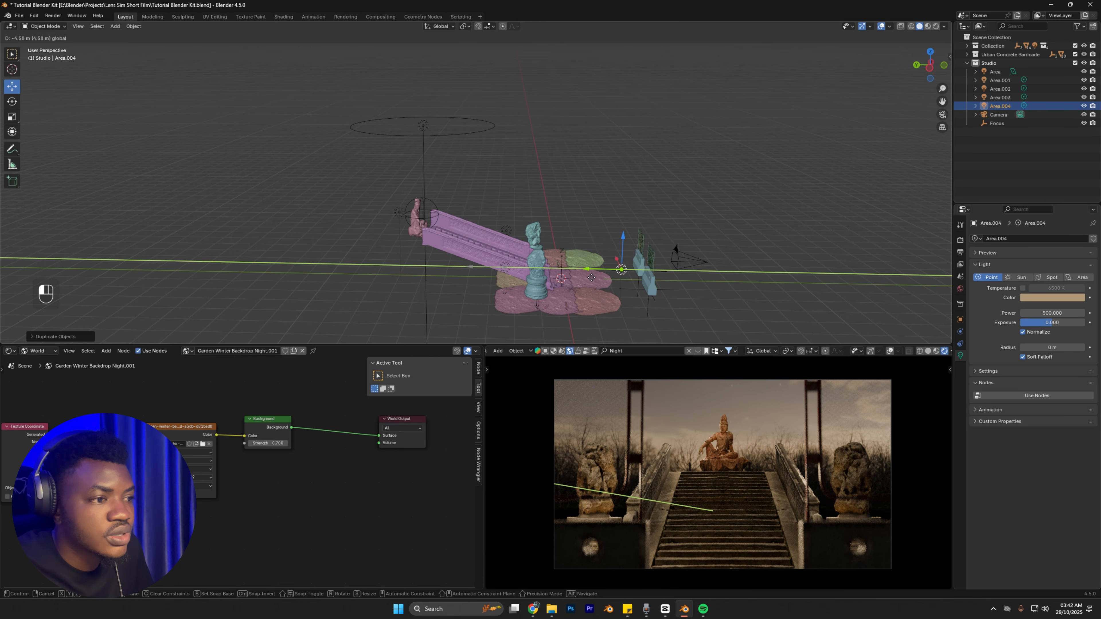
pyautogui.moveTo(591, 278); pyautogui.dragTo(592, 278)
pyautogui.scroll(3, 654, 282)
pyautogui.keyDown('shift'); pyautogui.moveTo(658, 283); pyautogui.dragTo(487, 158, button='middle'); pyautogui.keyUp('shift')
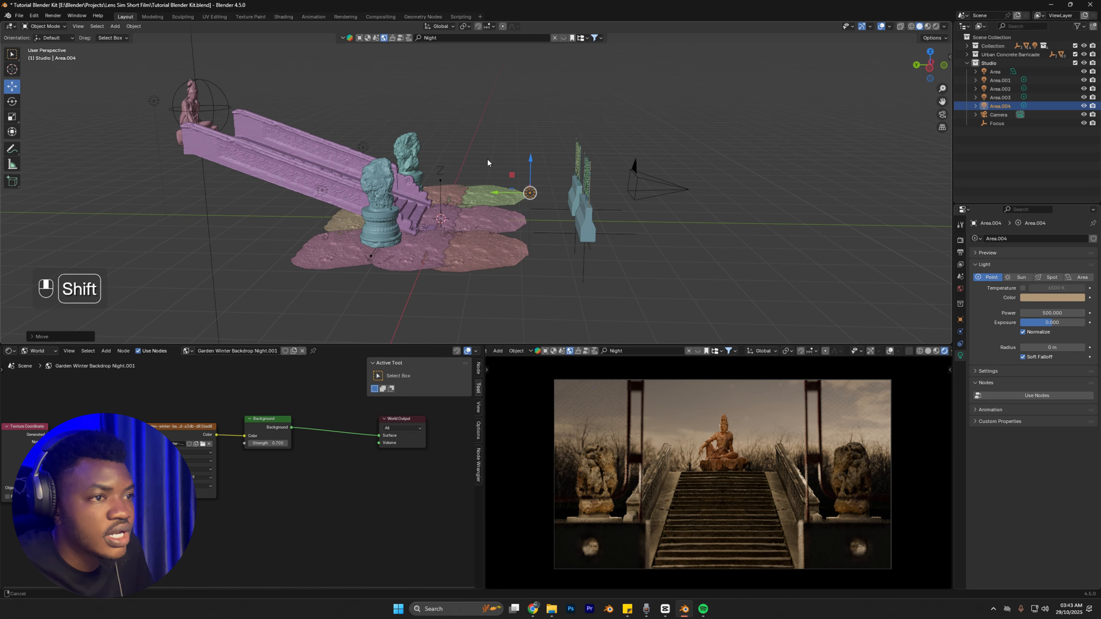
pyautogui.scroll(2, 534, 168)
pyautogui.moveTo(548, 164); pyautogui.dragTo(546, 173)
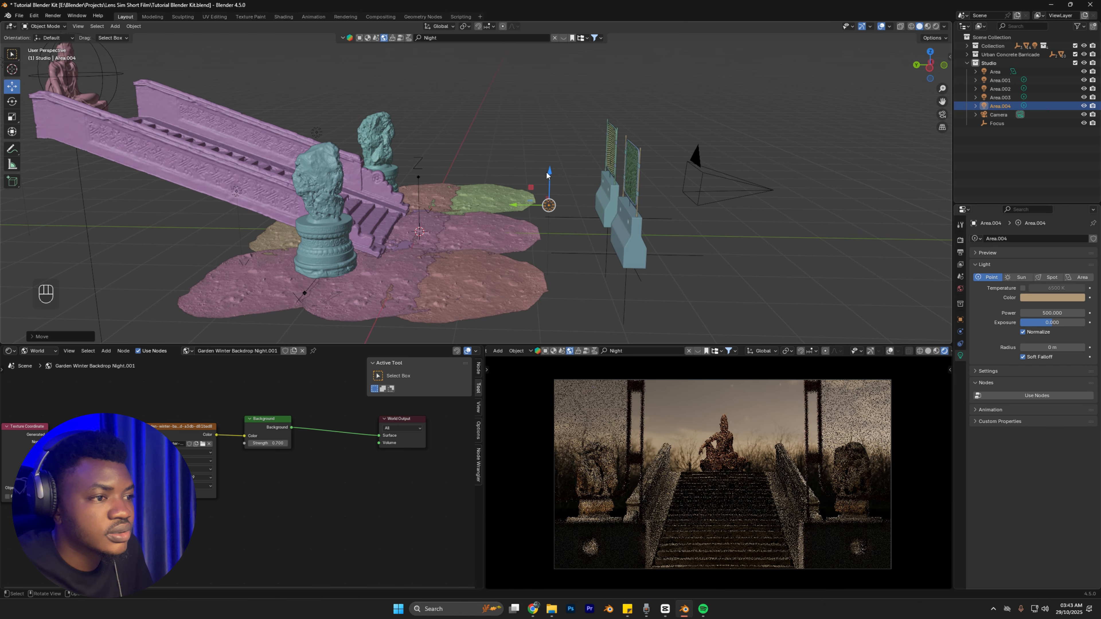
# Step: Set the power of the new point light in front of the guardian statues to 100
pyautogui.click(1052, 313)
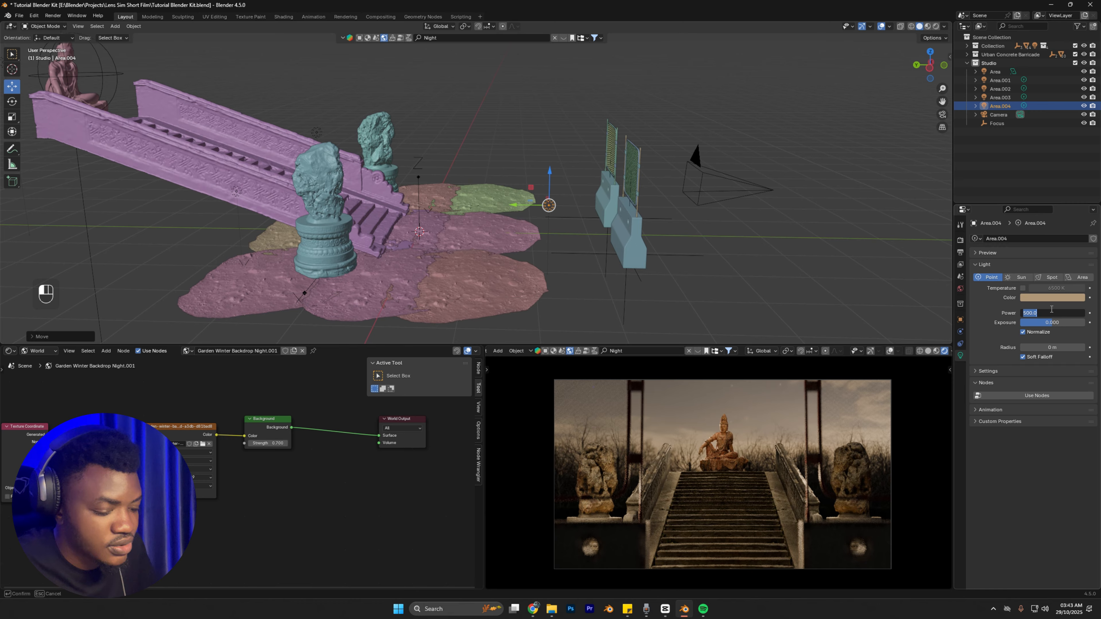
pyautogui.write('100')
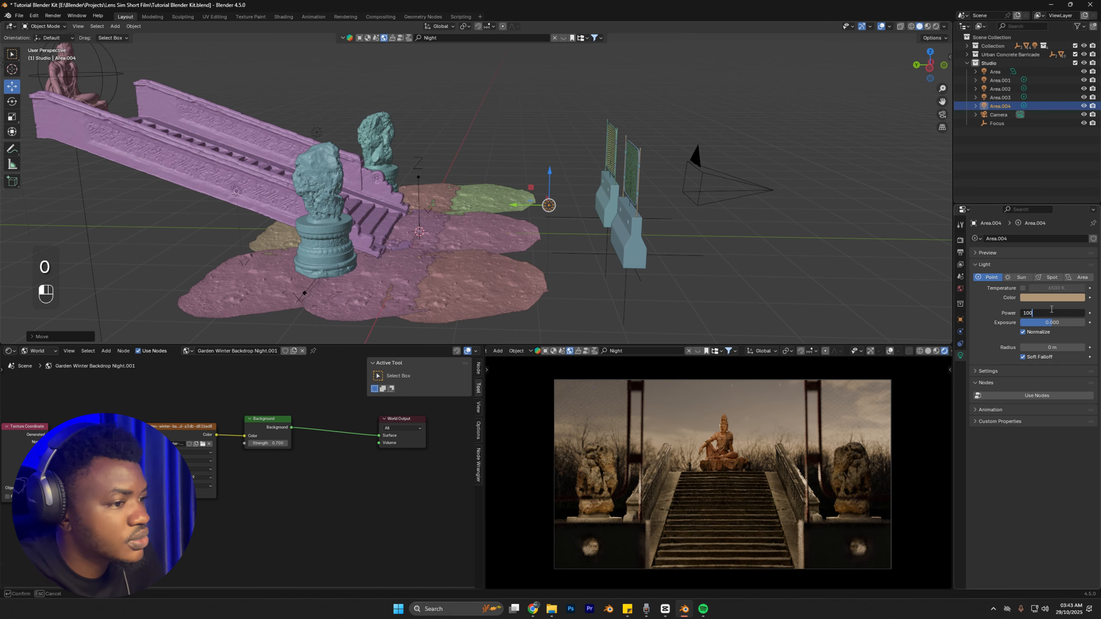
pyautogui.press('Return')
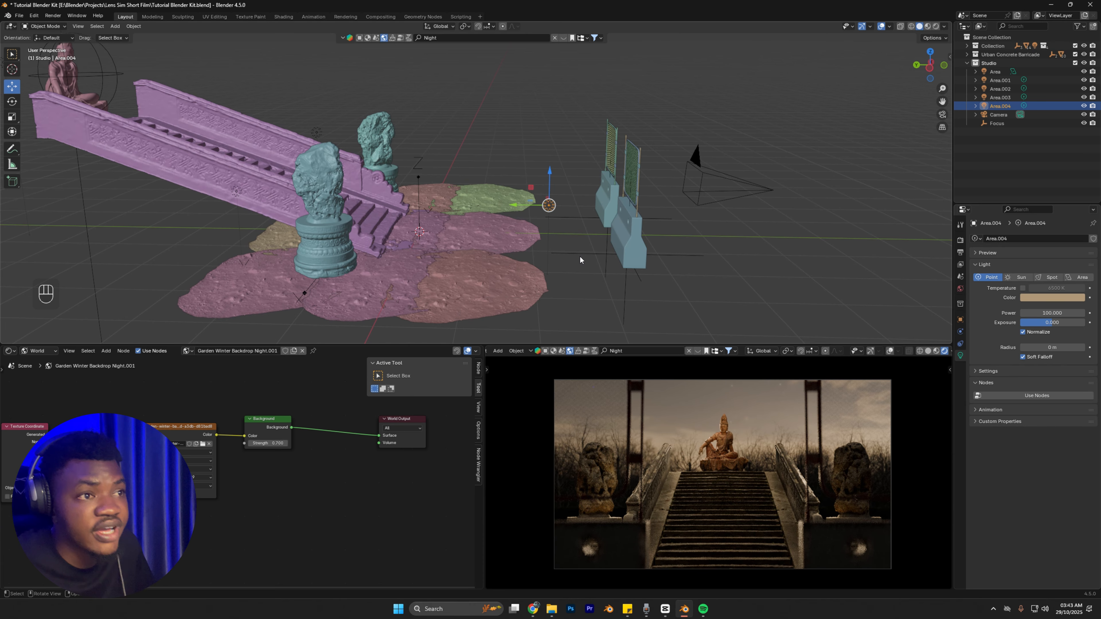
pyautogui.scroll(-5, 394, 191)
pyautogui.moveTo(398, 177); pyautogui.dragTo(544, 182, button='middle')
pyautogui.scroll(3, 353, 173)
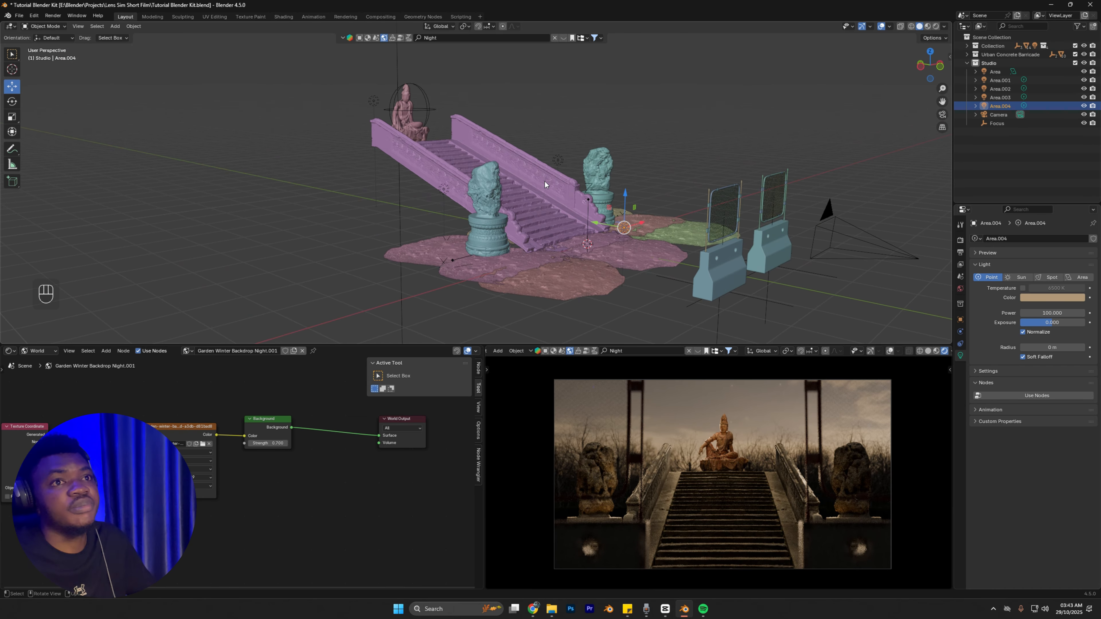